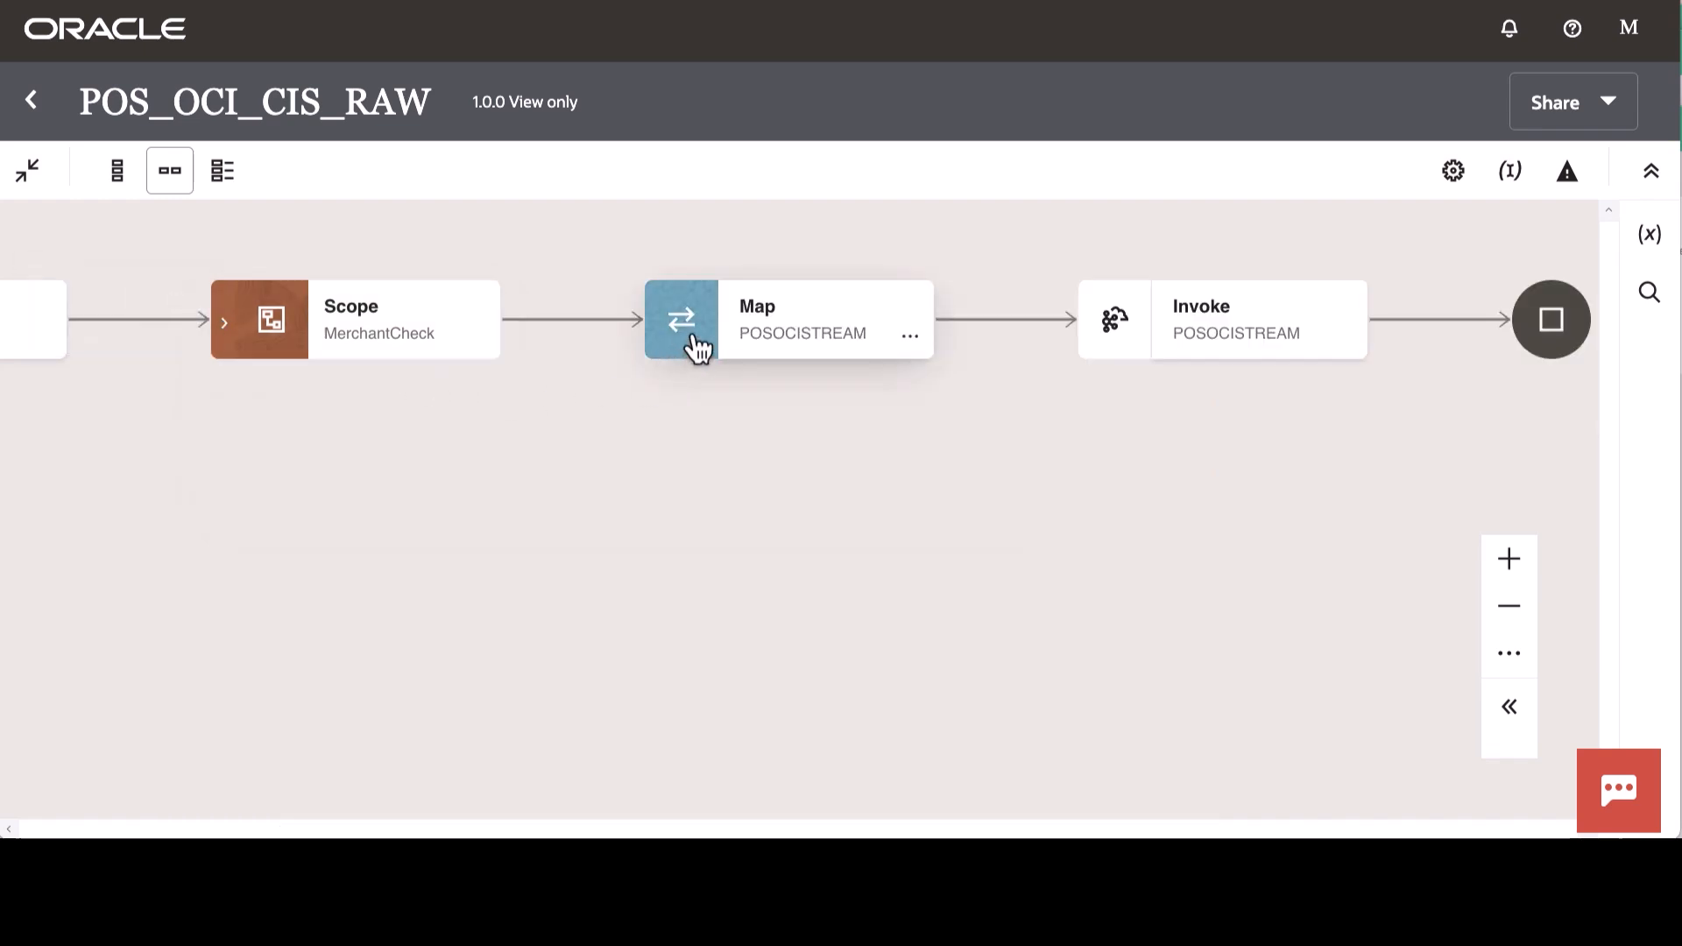
Return to the integrations list and open the run page for the POS_OCI_CIS_RAW integration.
mouse_move(1188, 326)
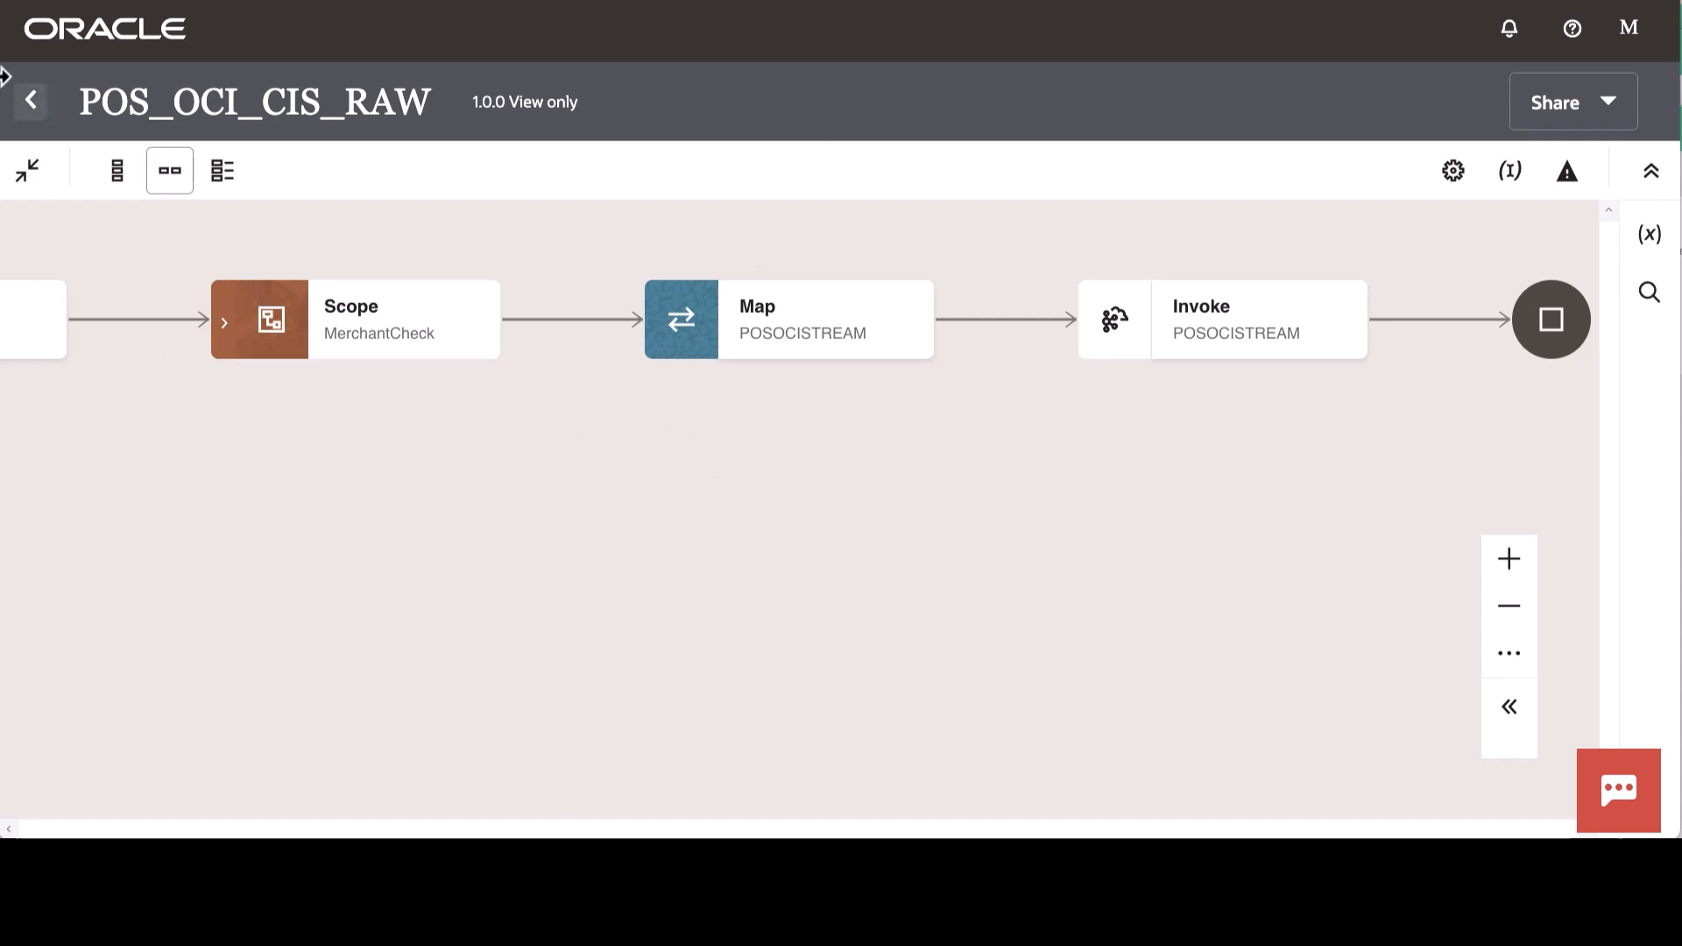
left_click(32, 100)
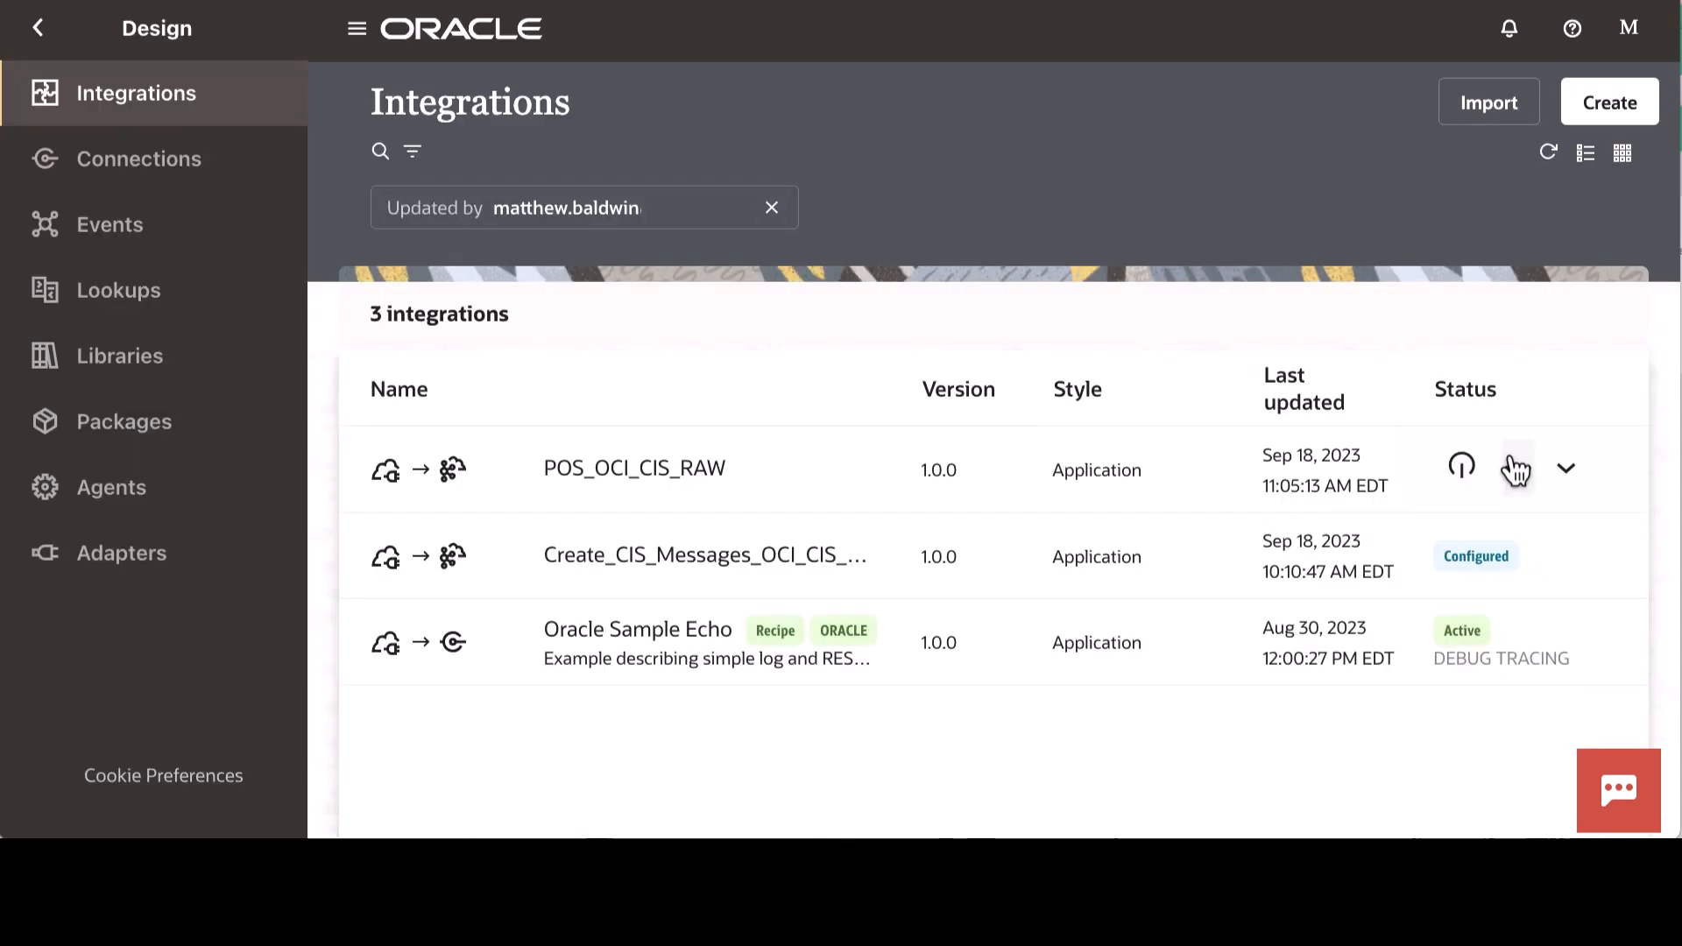
left_click(1518, 471)
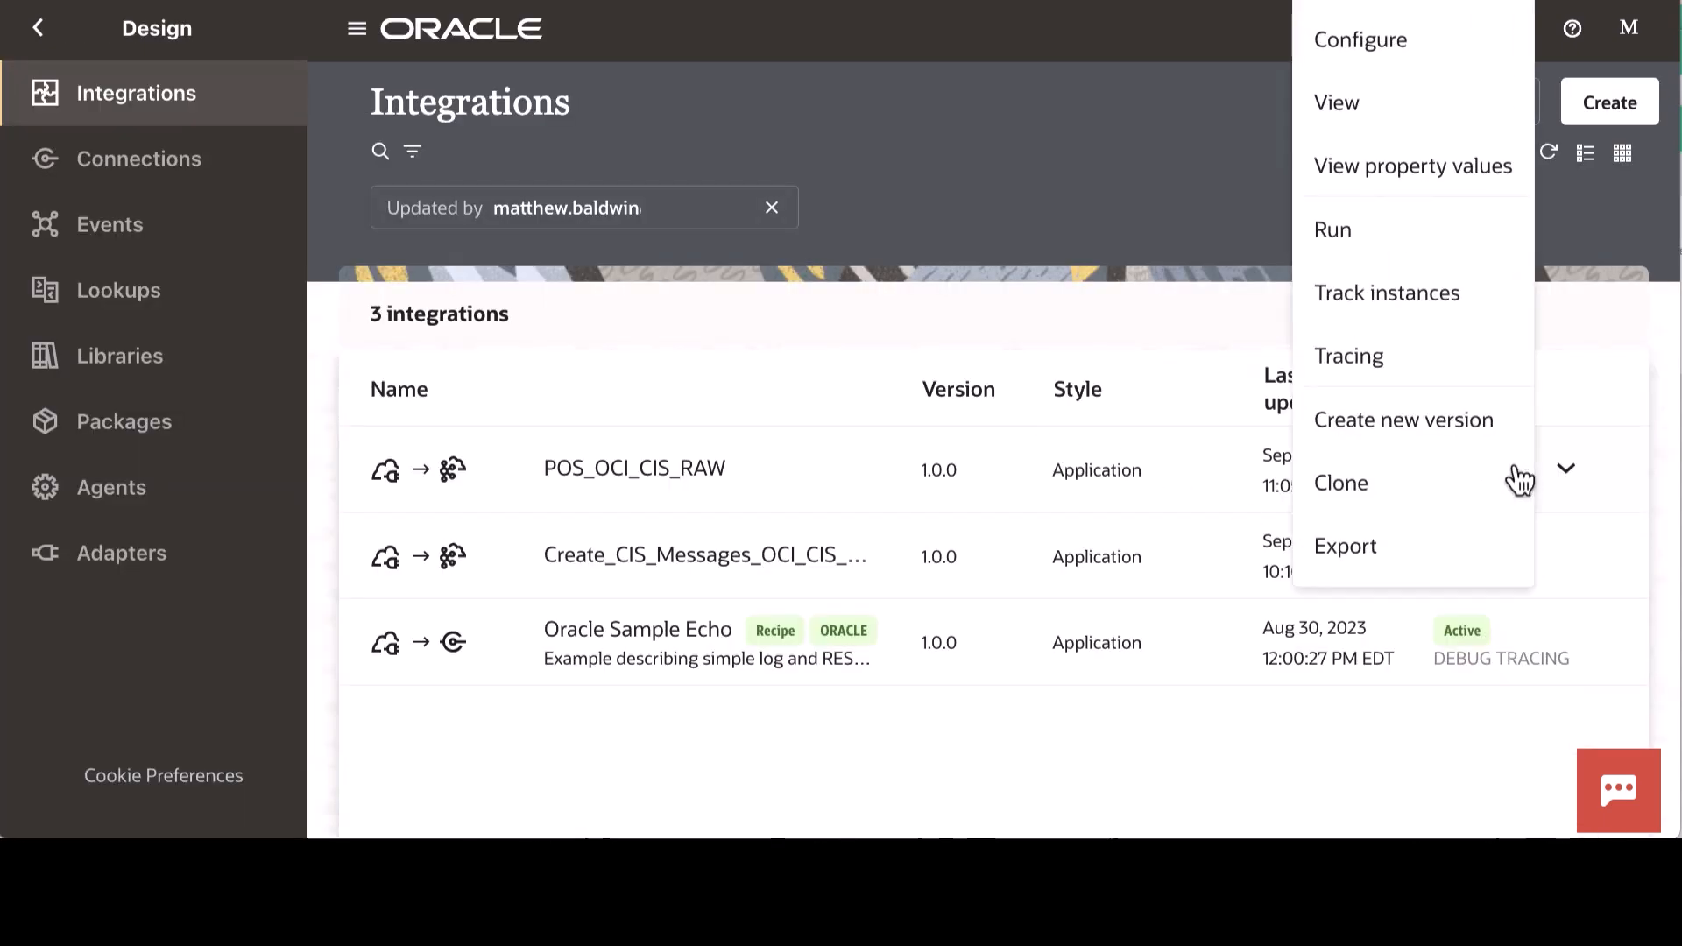
left_click(1357, 249)
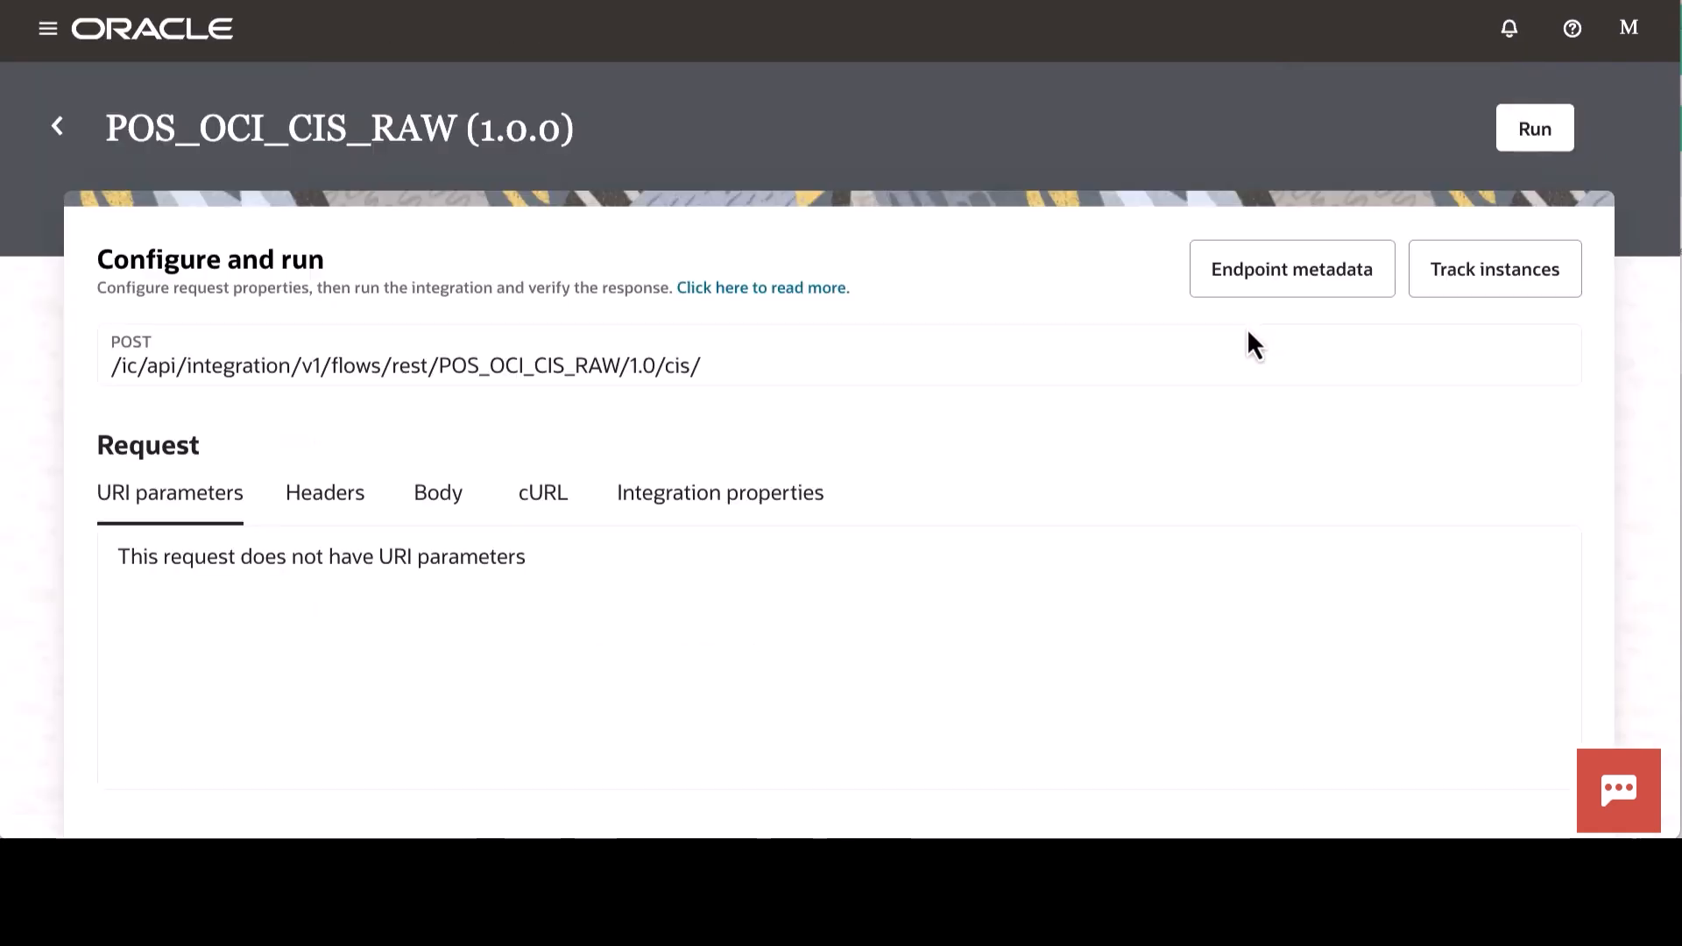
Review the JSON request body of POS_OCI_CIS_RAW and run the integration with it.
scroll(703, 575, "down", 2)
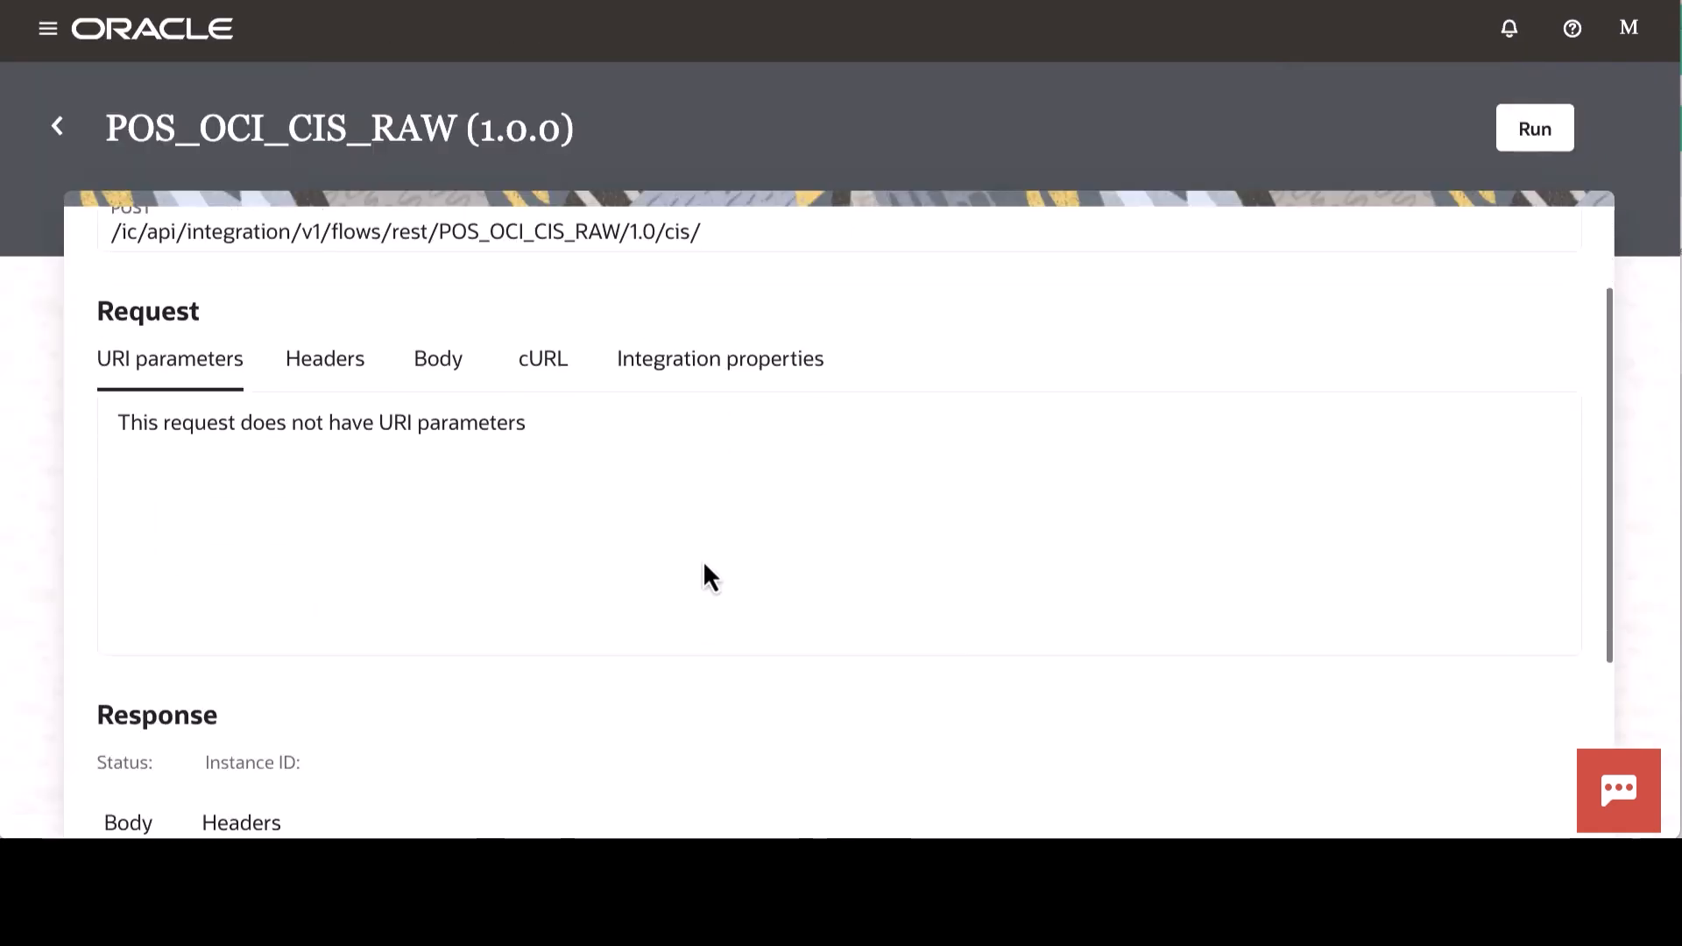
left_click(421, 341)
scroll(522, 533, "down", 2)
scroll(521, 532, "down", 5)
scroll(521, 533, "up", 2)
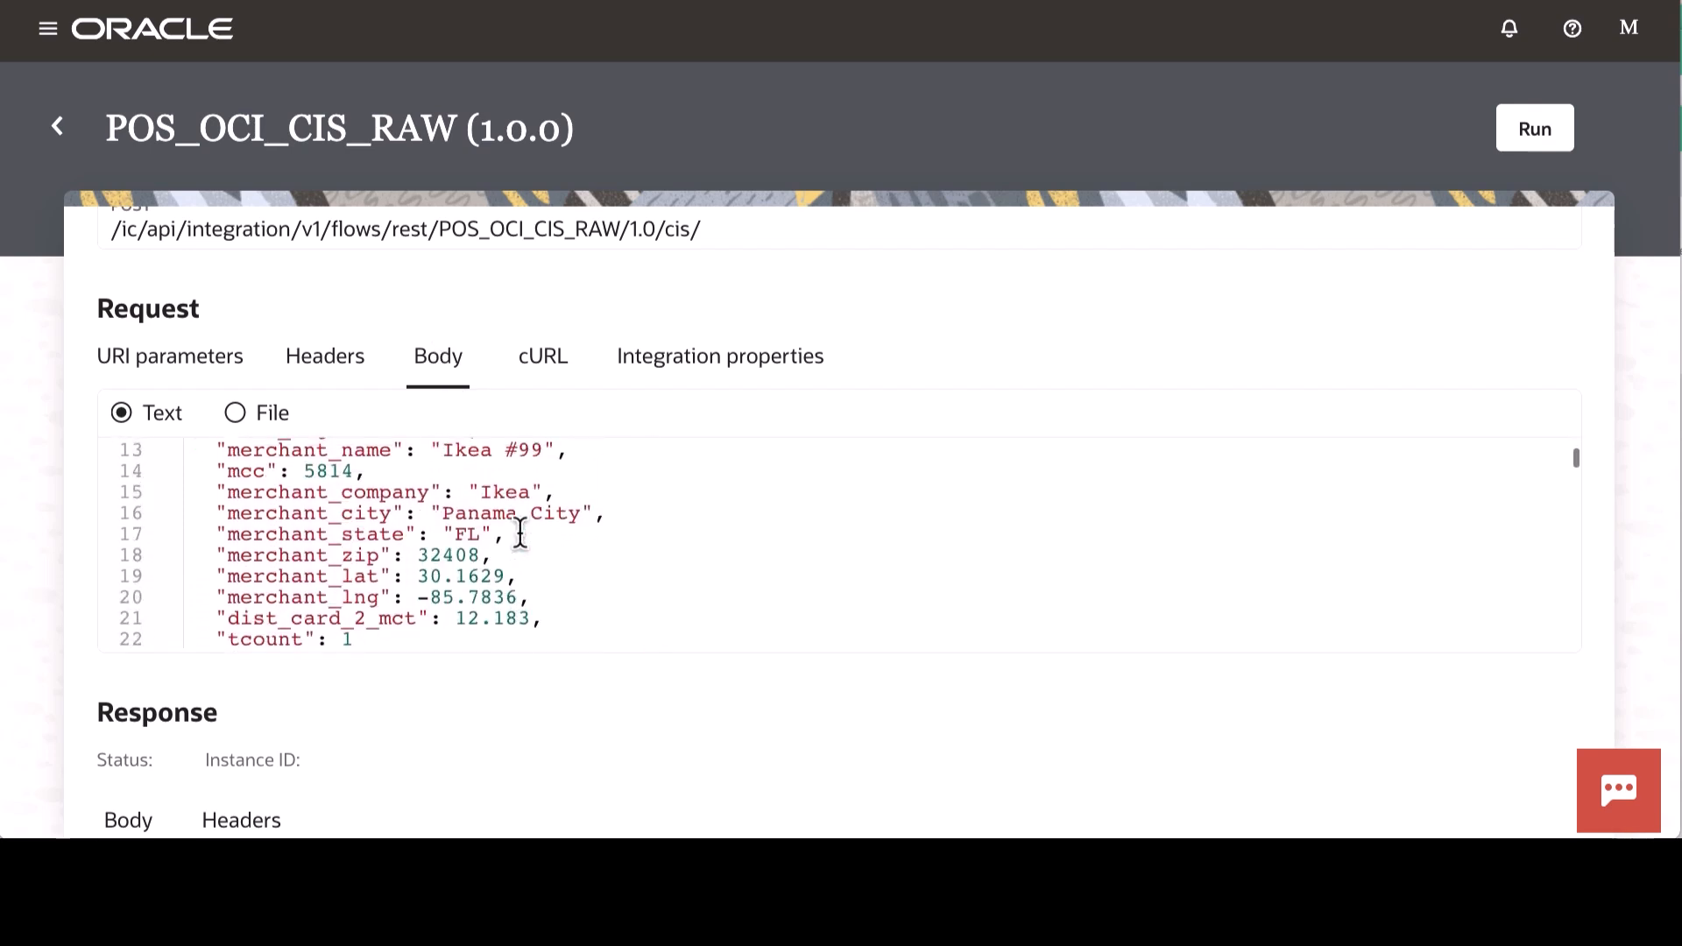
left_click(1532, 132)
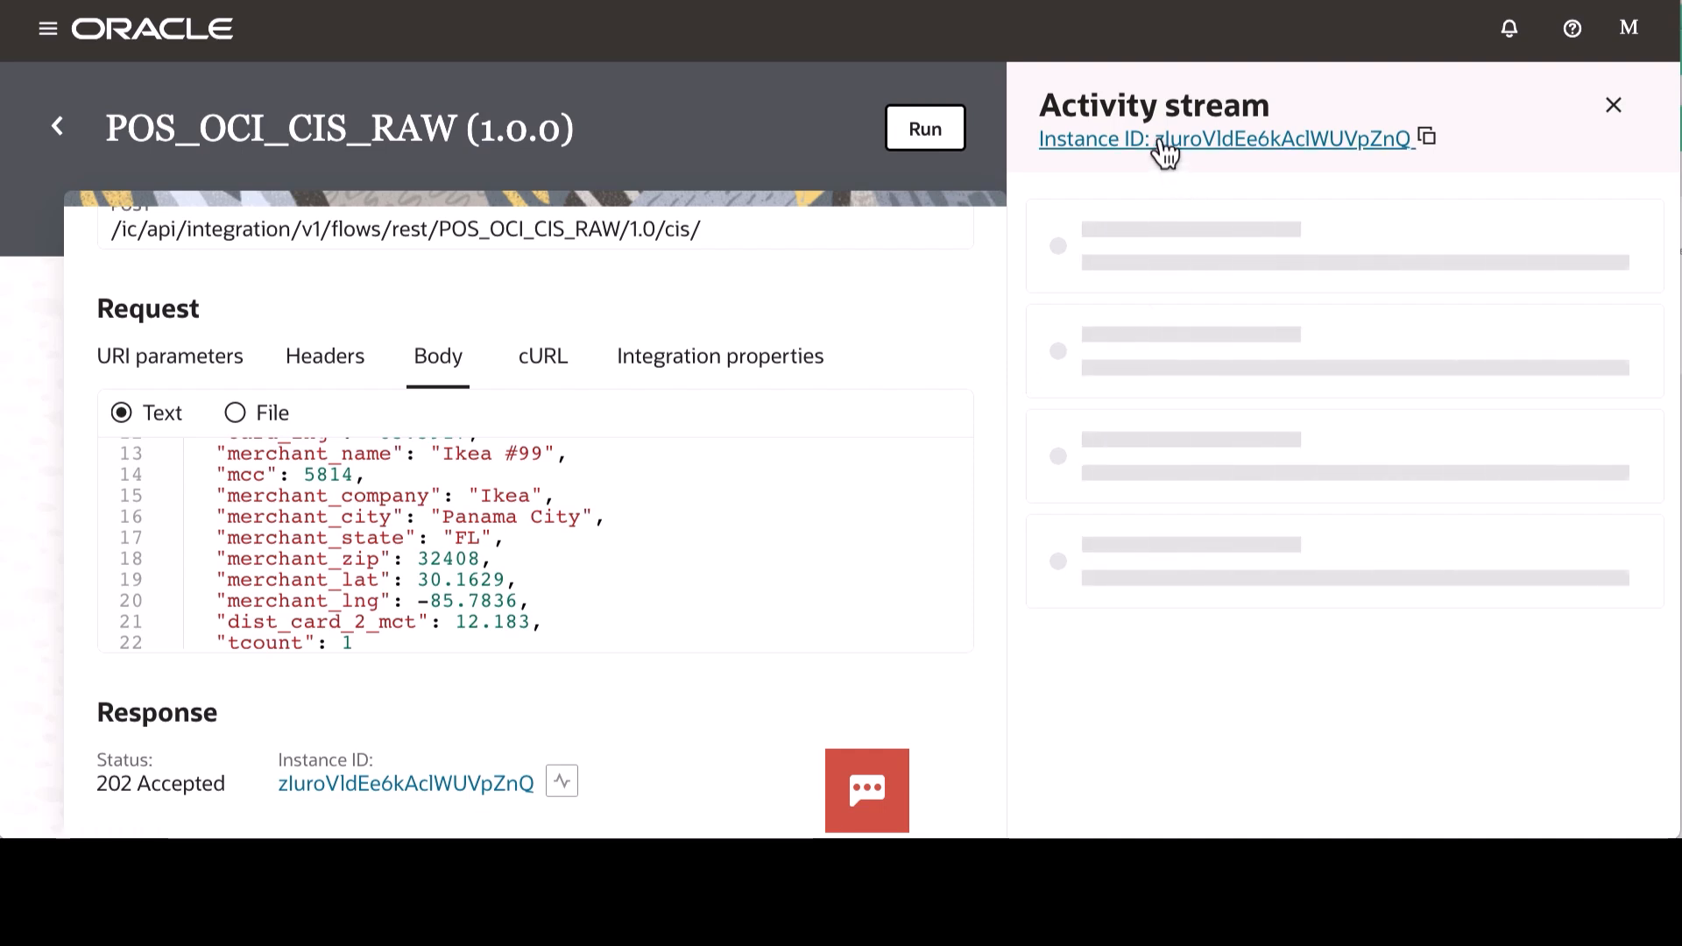
Inspect the payload of the wire message processed by trigger ConsumeCISPOS in the activity stream, then collapse it.
scroll(1126, 317, "down", 1)
scroll(1125, 318, "up", 1)
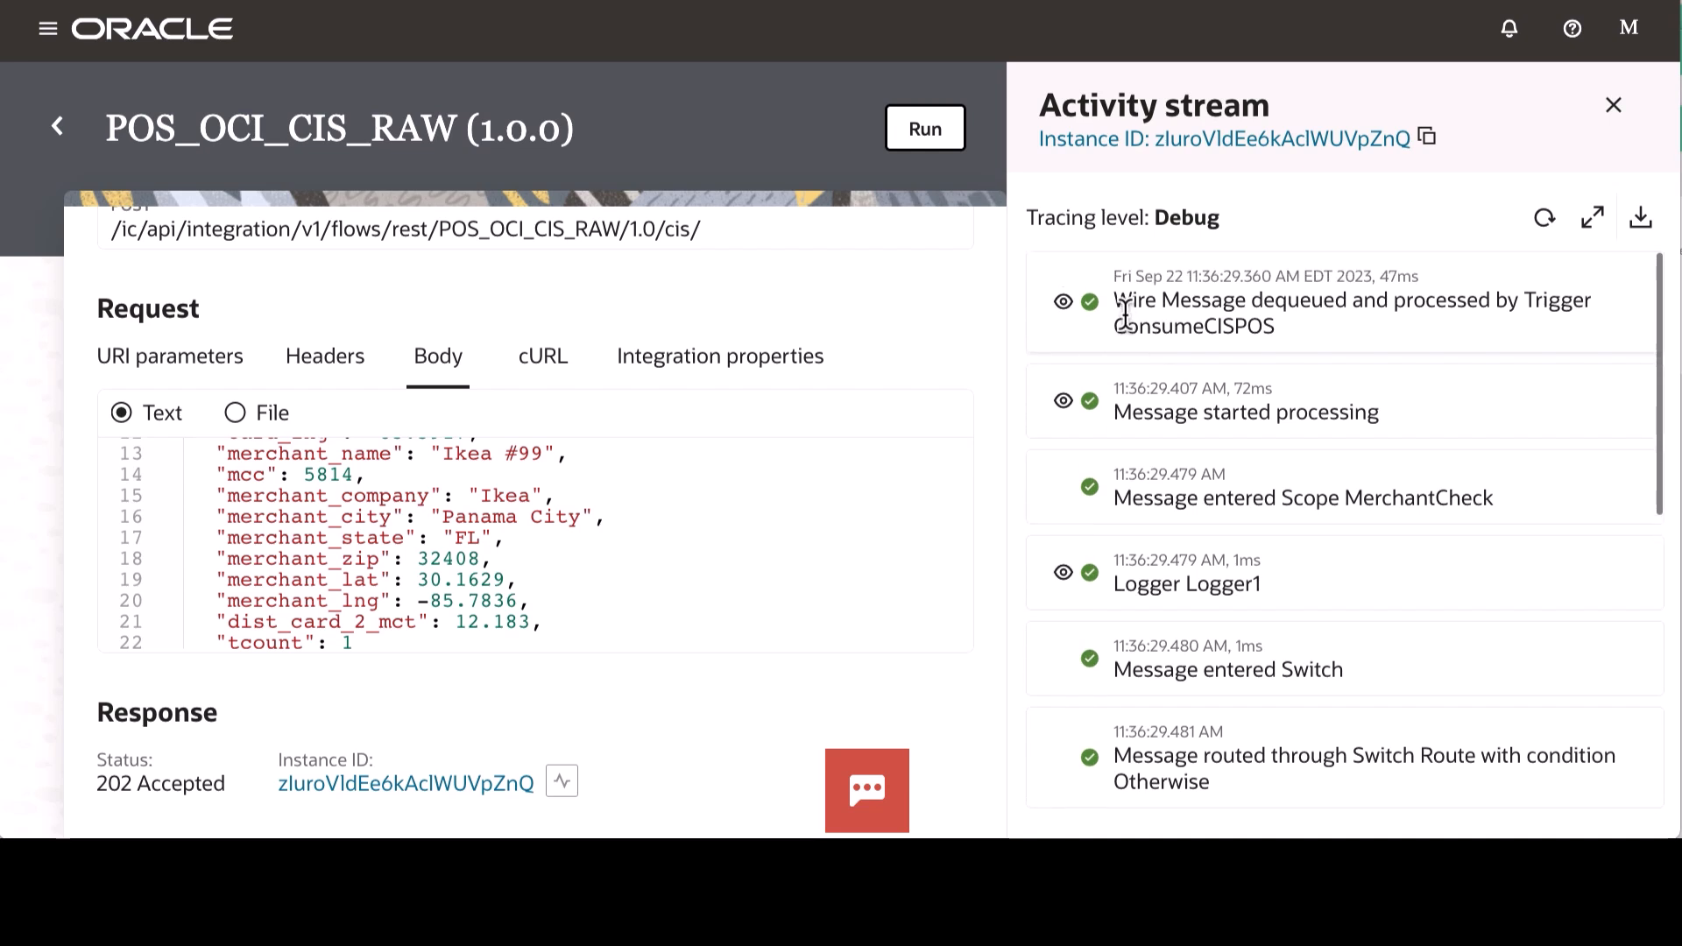
left_click(1063, 301)
scroll(1102, 412, "down", 3)
scroll(1065, 372, "up", 1)
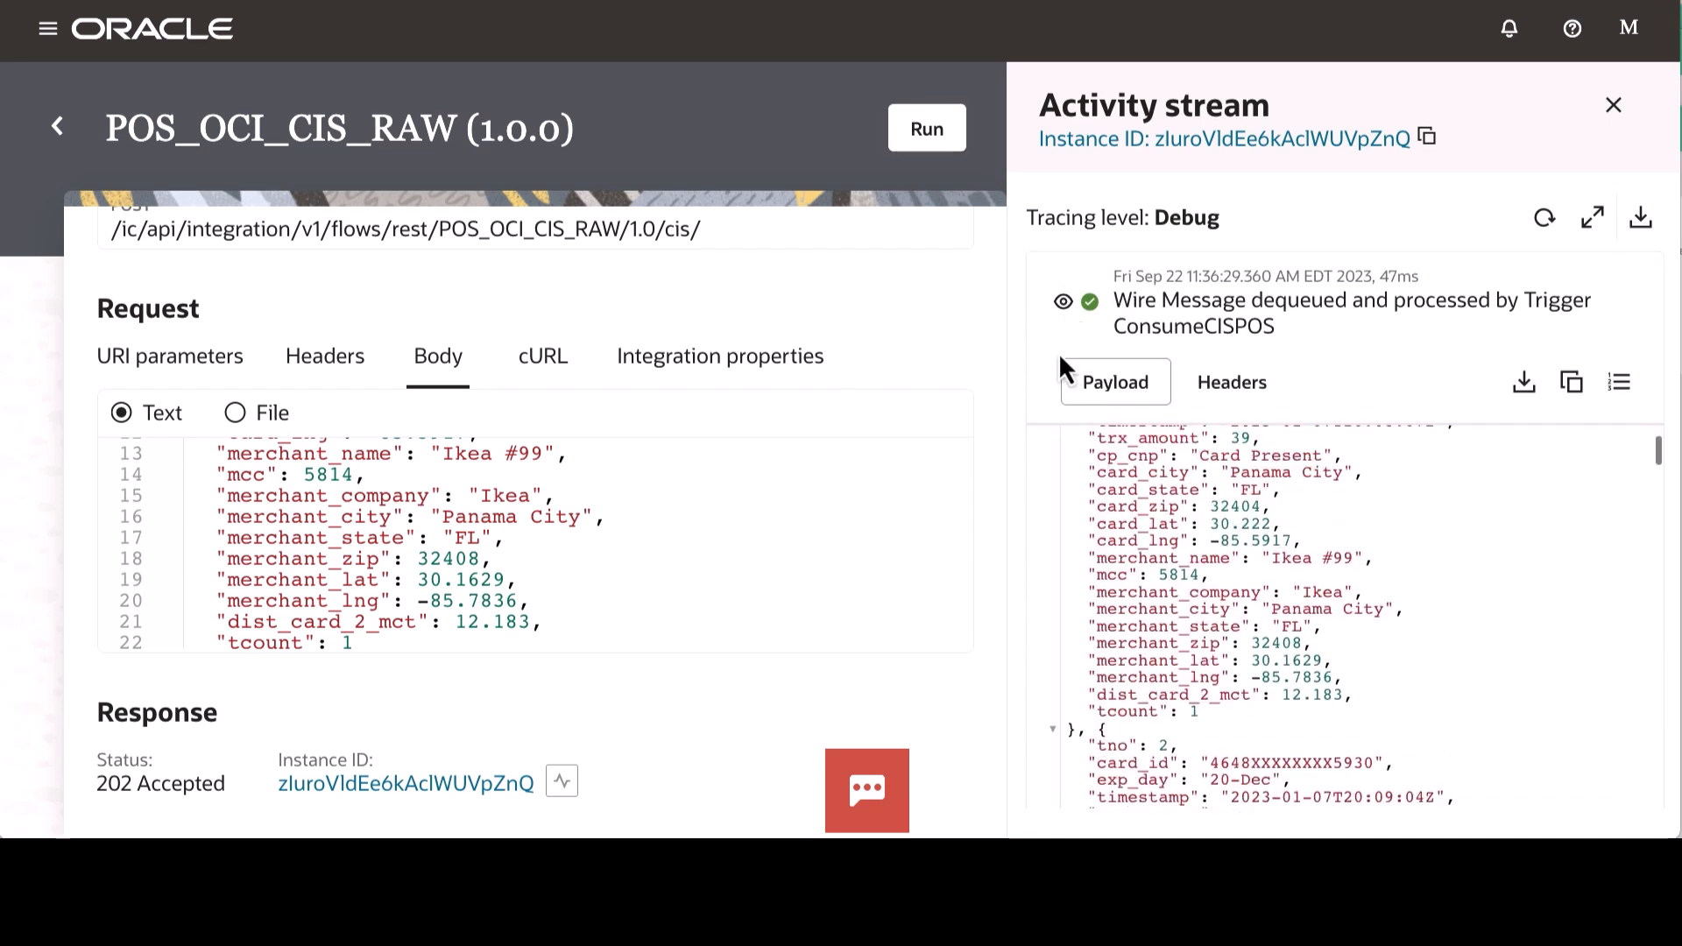
left_click(1063, 303)
Review the remaining activity stream entries, expand Invoke POSOCISTREAM to see its messages, and close the activity stream.
scroll(1104, 464, "down", 3)
scroll(1104, 461, "down", 3)
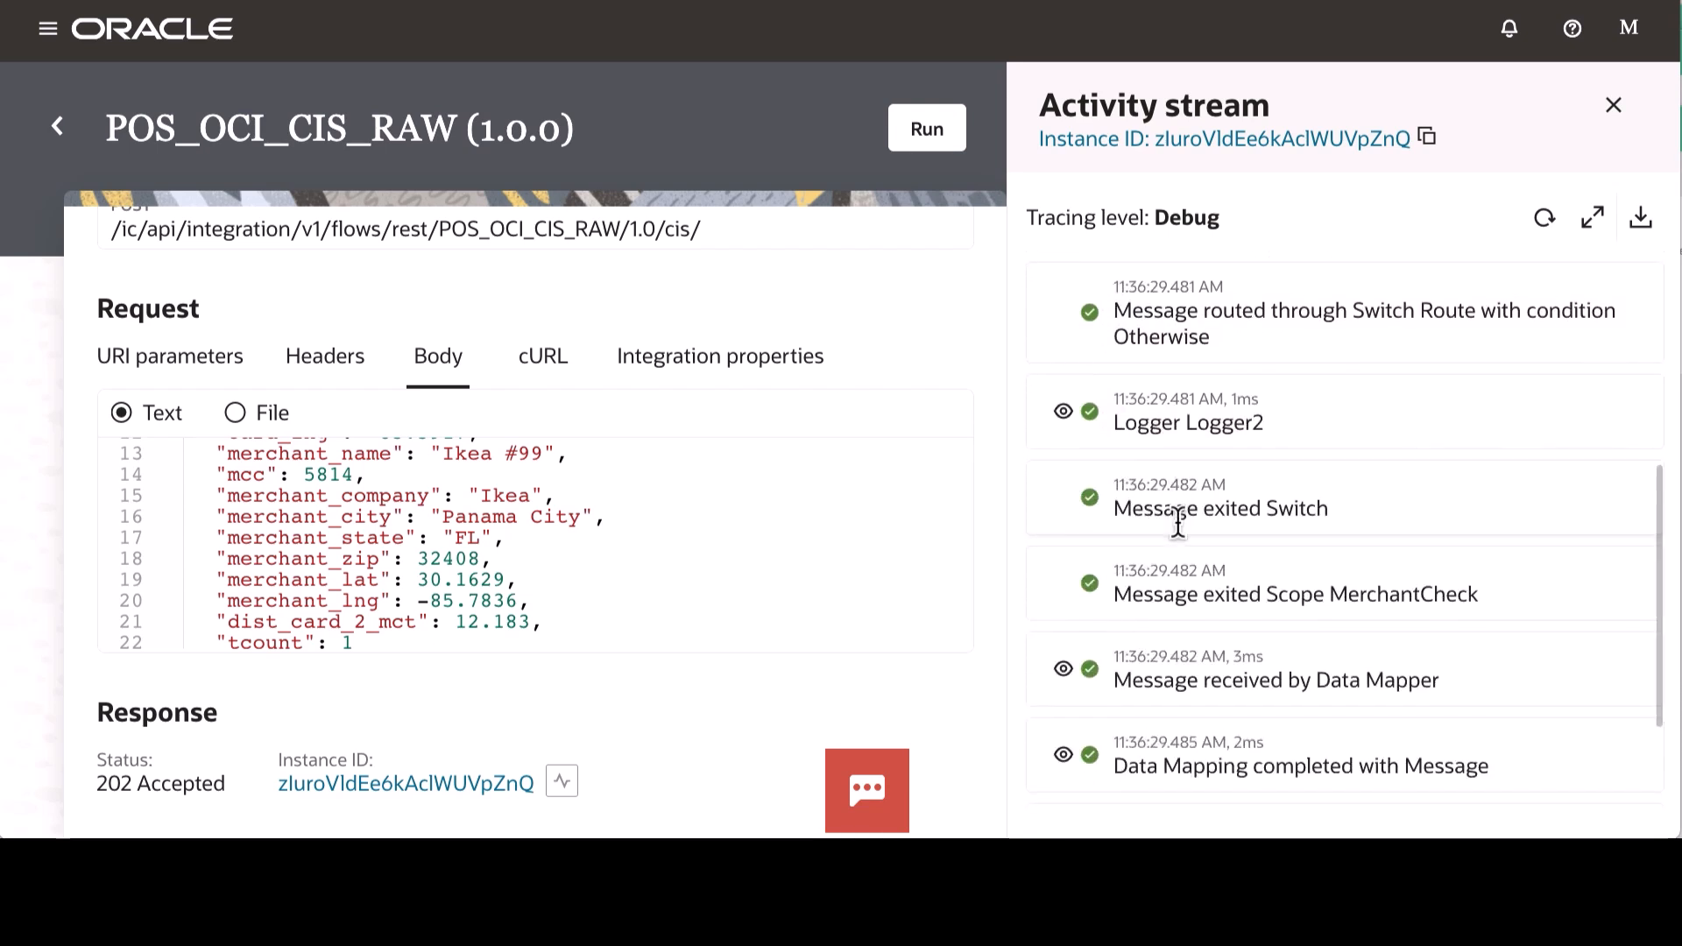
scroll(1204, 561, "down", 3)
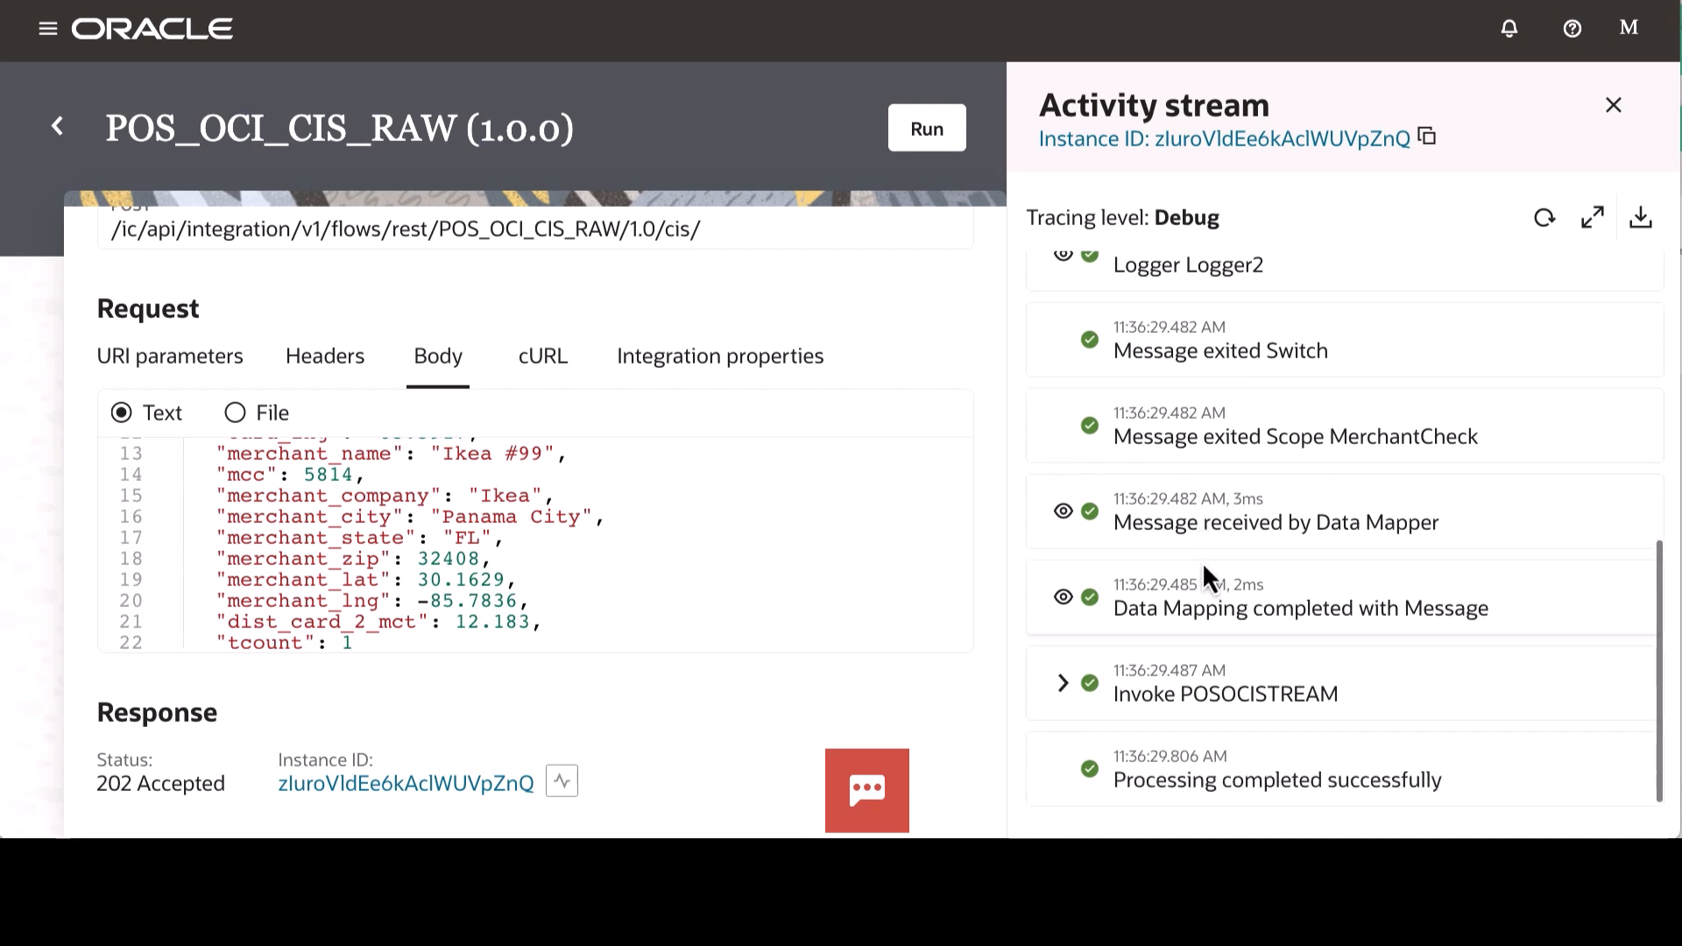
scroll(1156, 555, "down", 1)
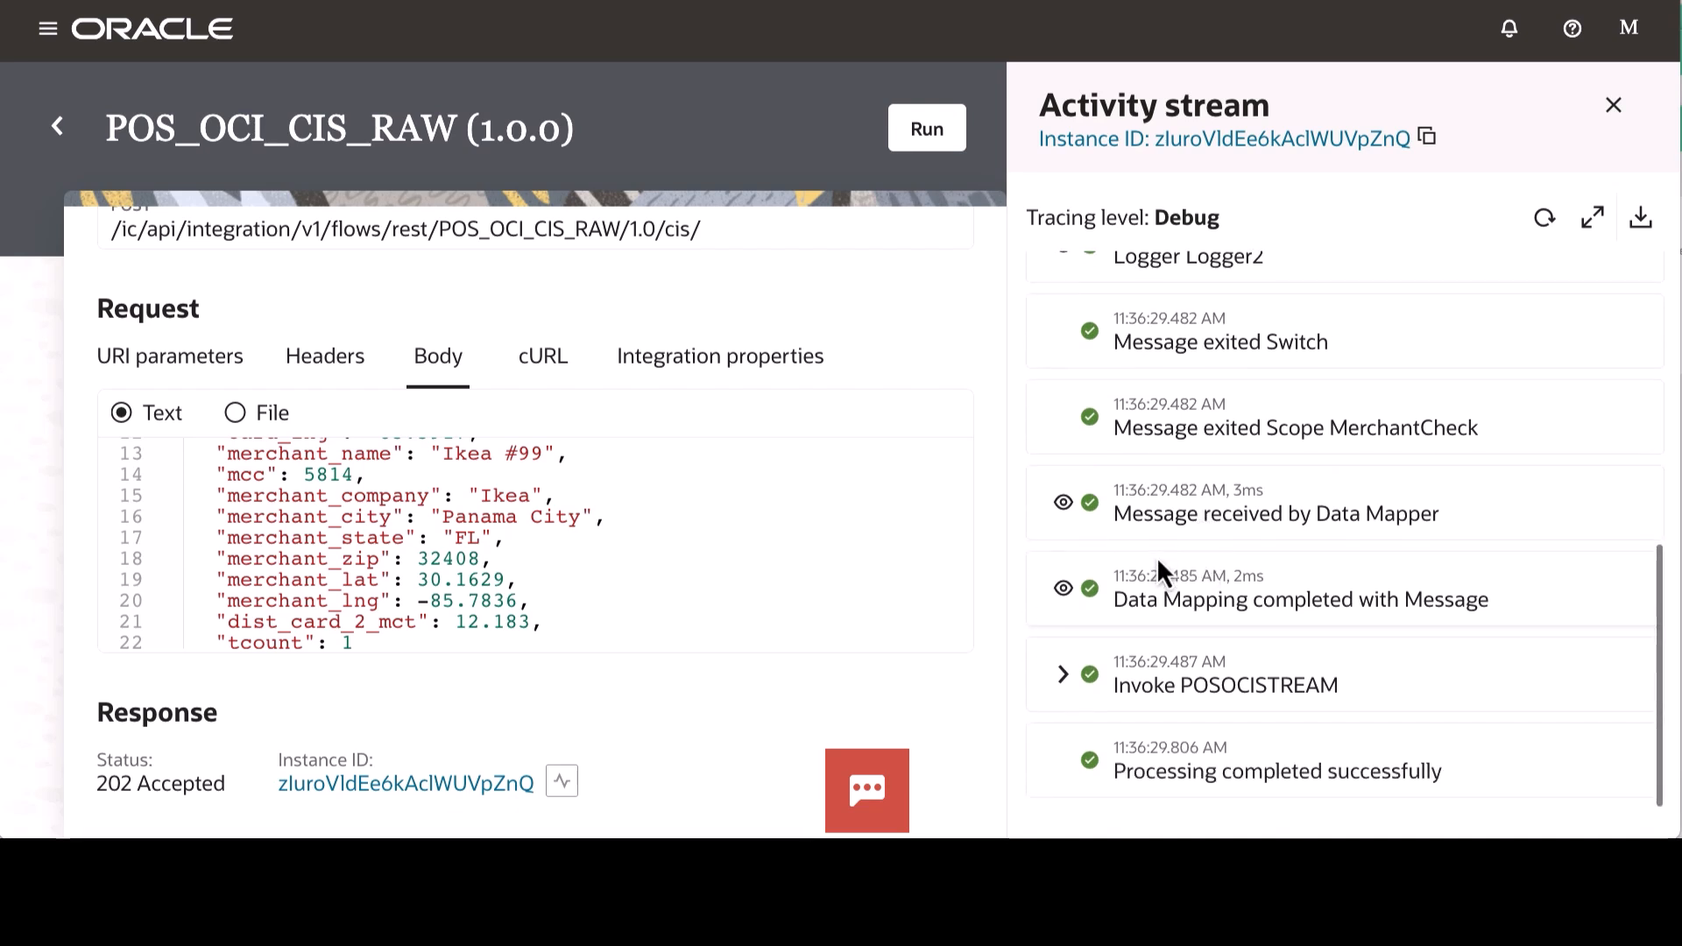
left_click(1063, 677)
scroll(1096, 662, "down", 3)
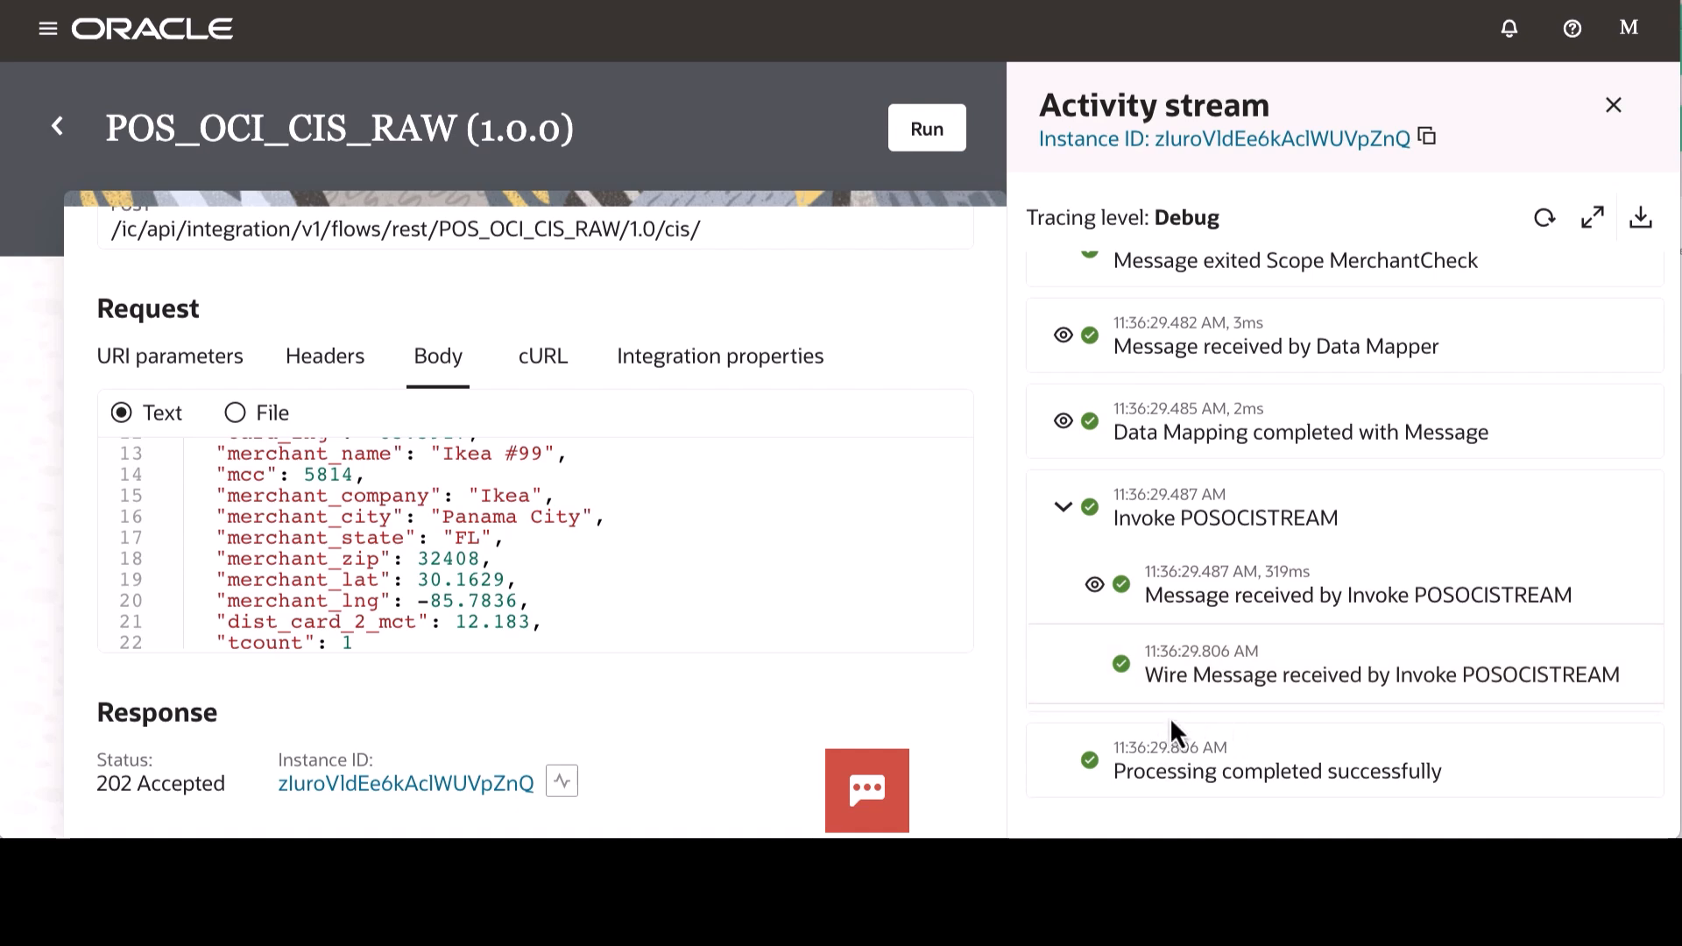
left_click(1614, 105)
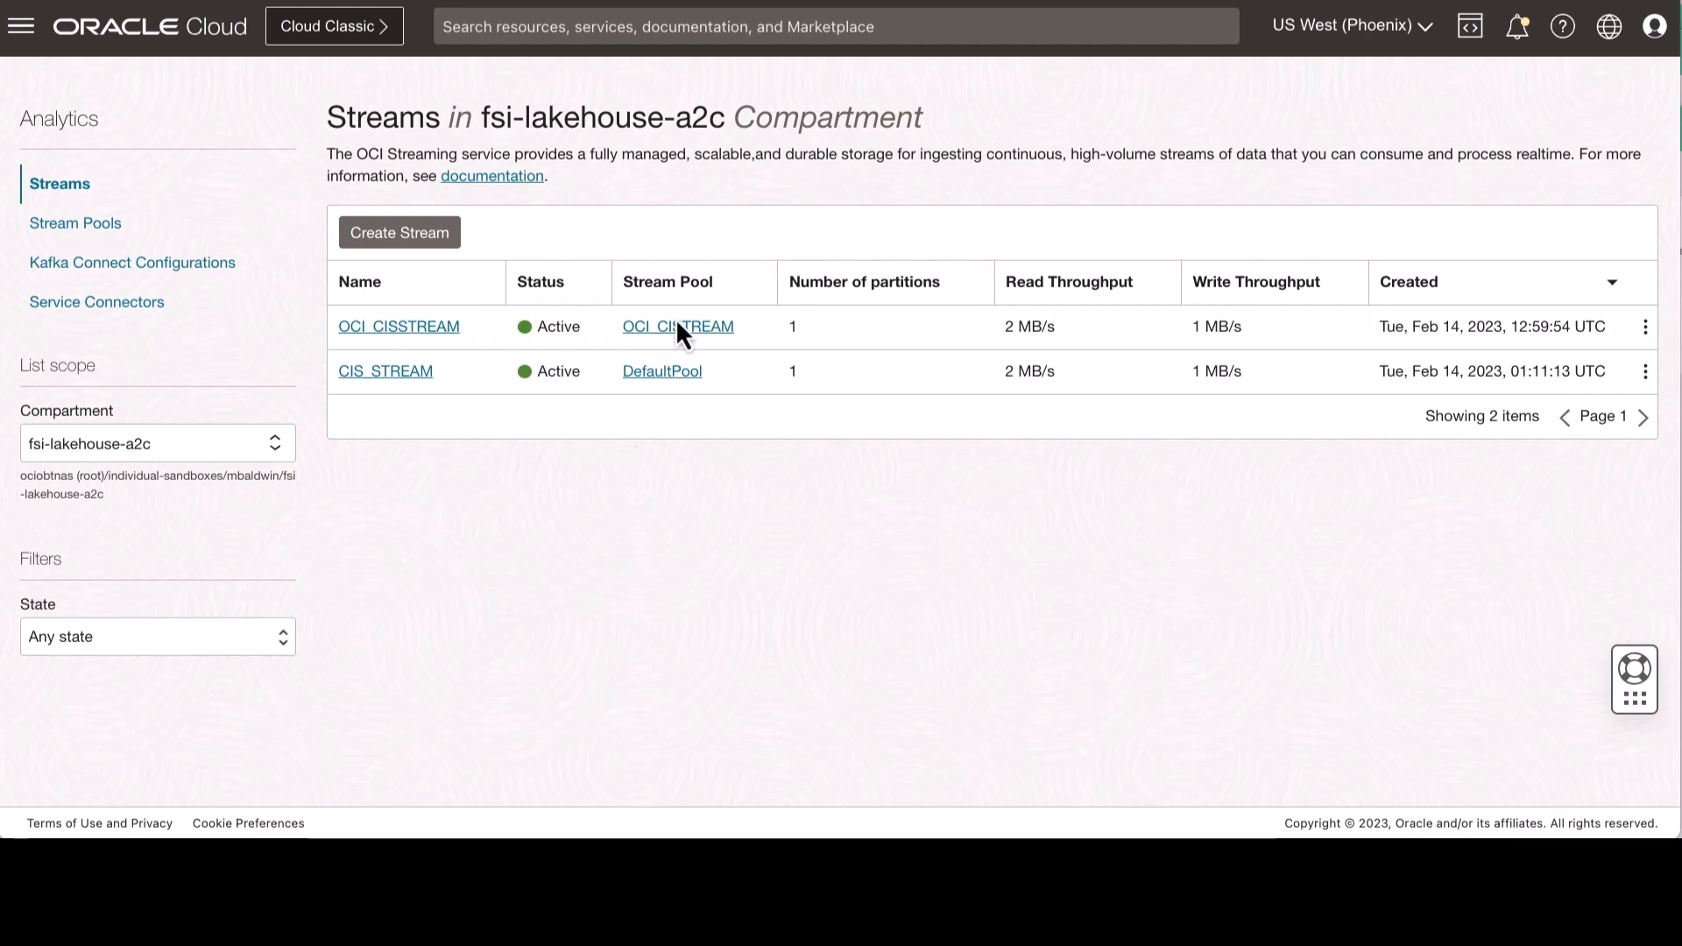
left_click(414, 234)
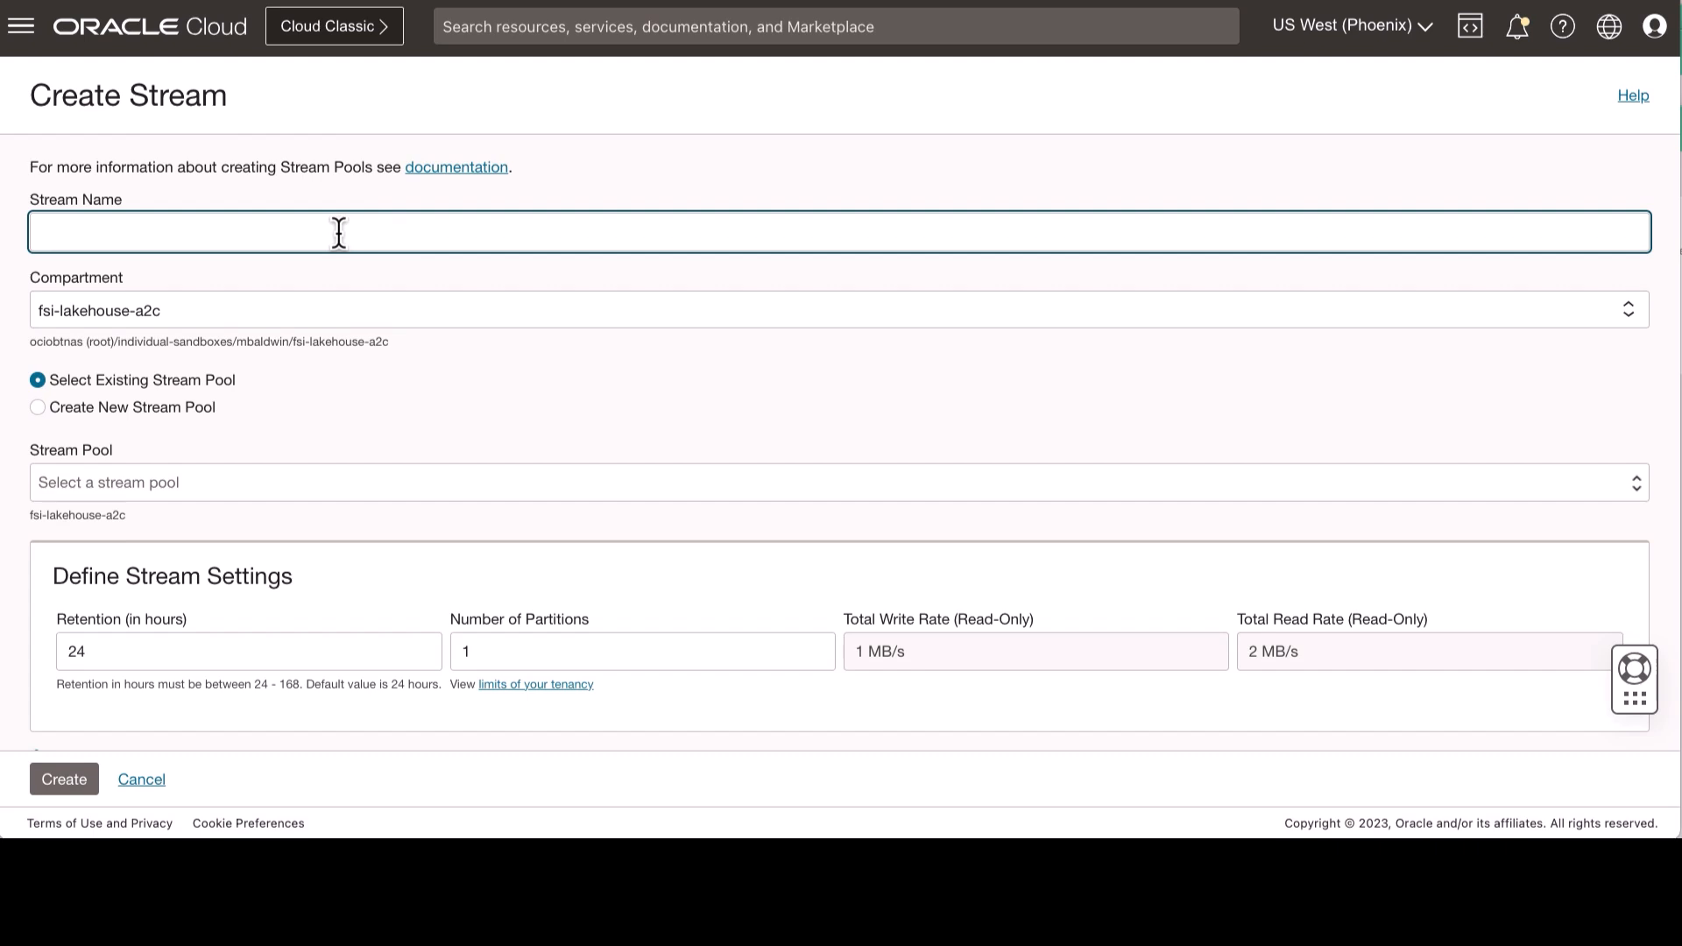
type("NEW_RETAILER")
scroll(359, 442, "down", 2)
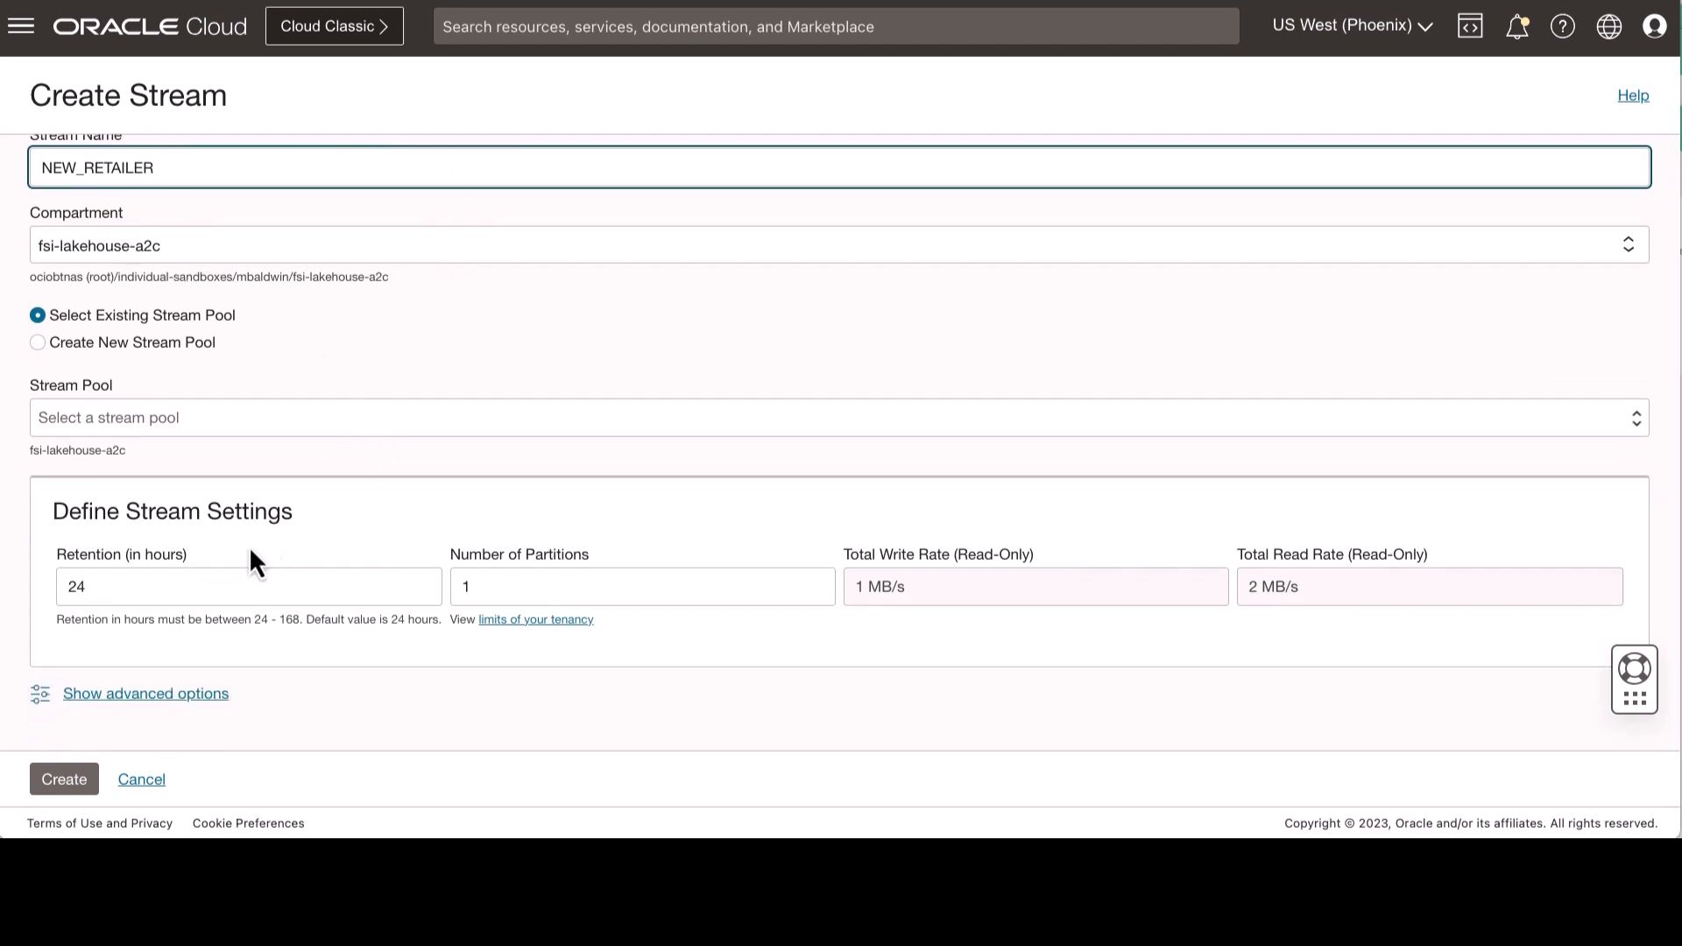
left_click(209, 429)
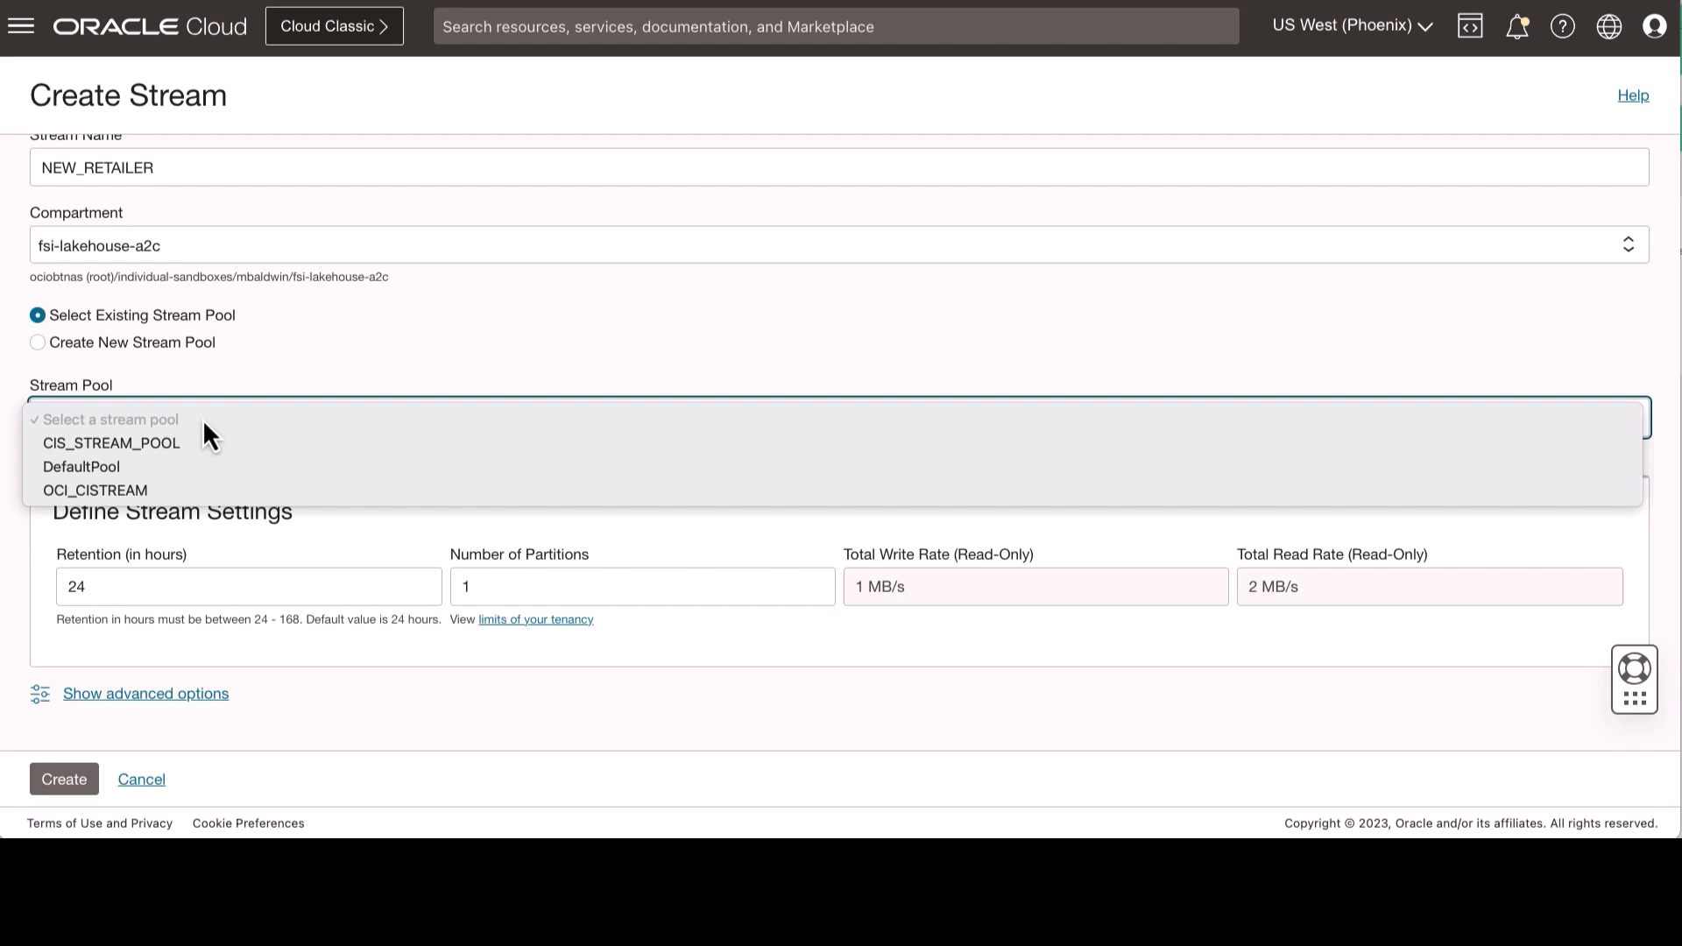
left_click(219, 764)
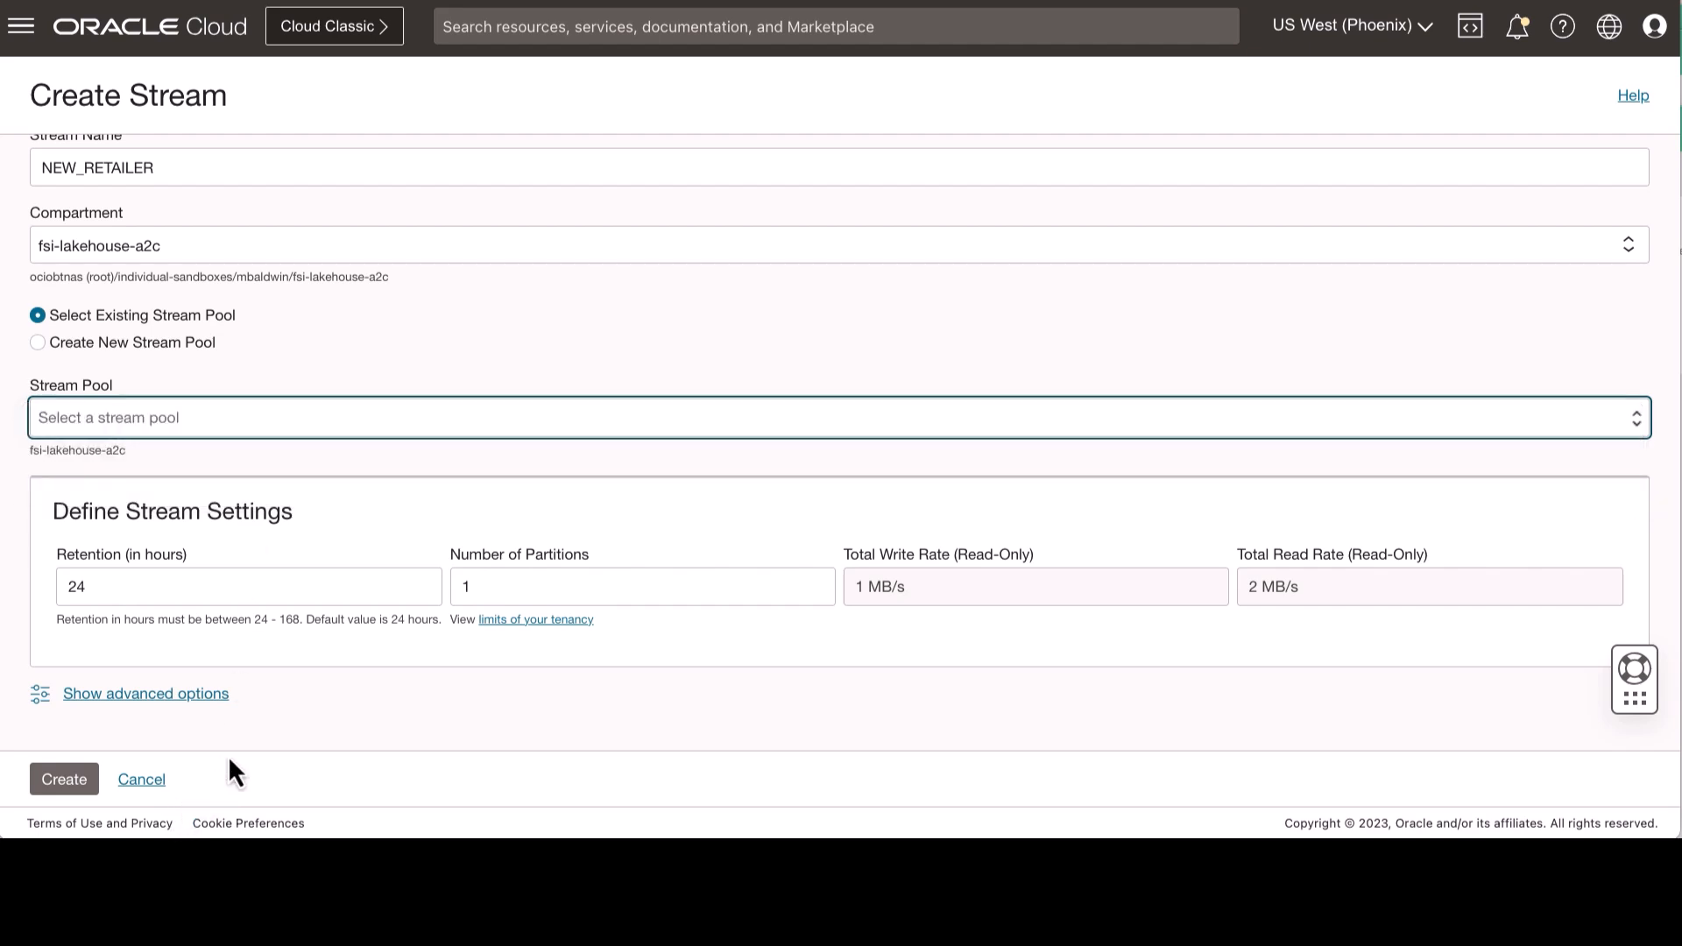
left_click(141, 780)
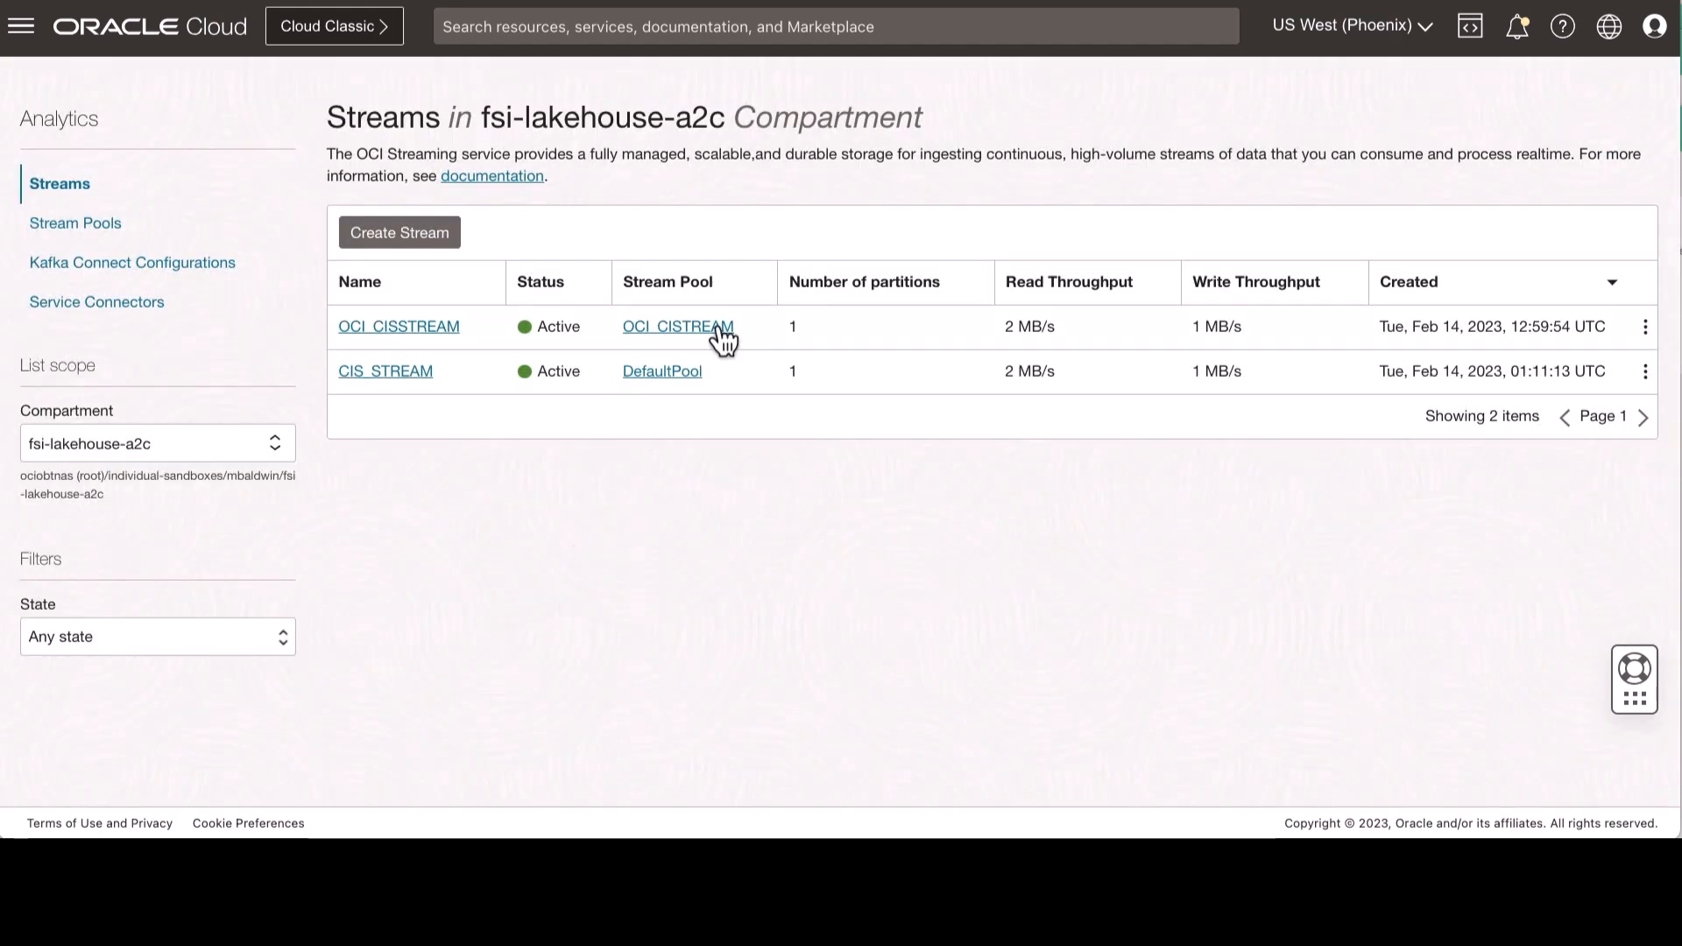
Open the OCI_CISSTREAM stream from the OCI_CISTREAM stream pool and view its details, recent messages and metrics.
left_click(680, 338)
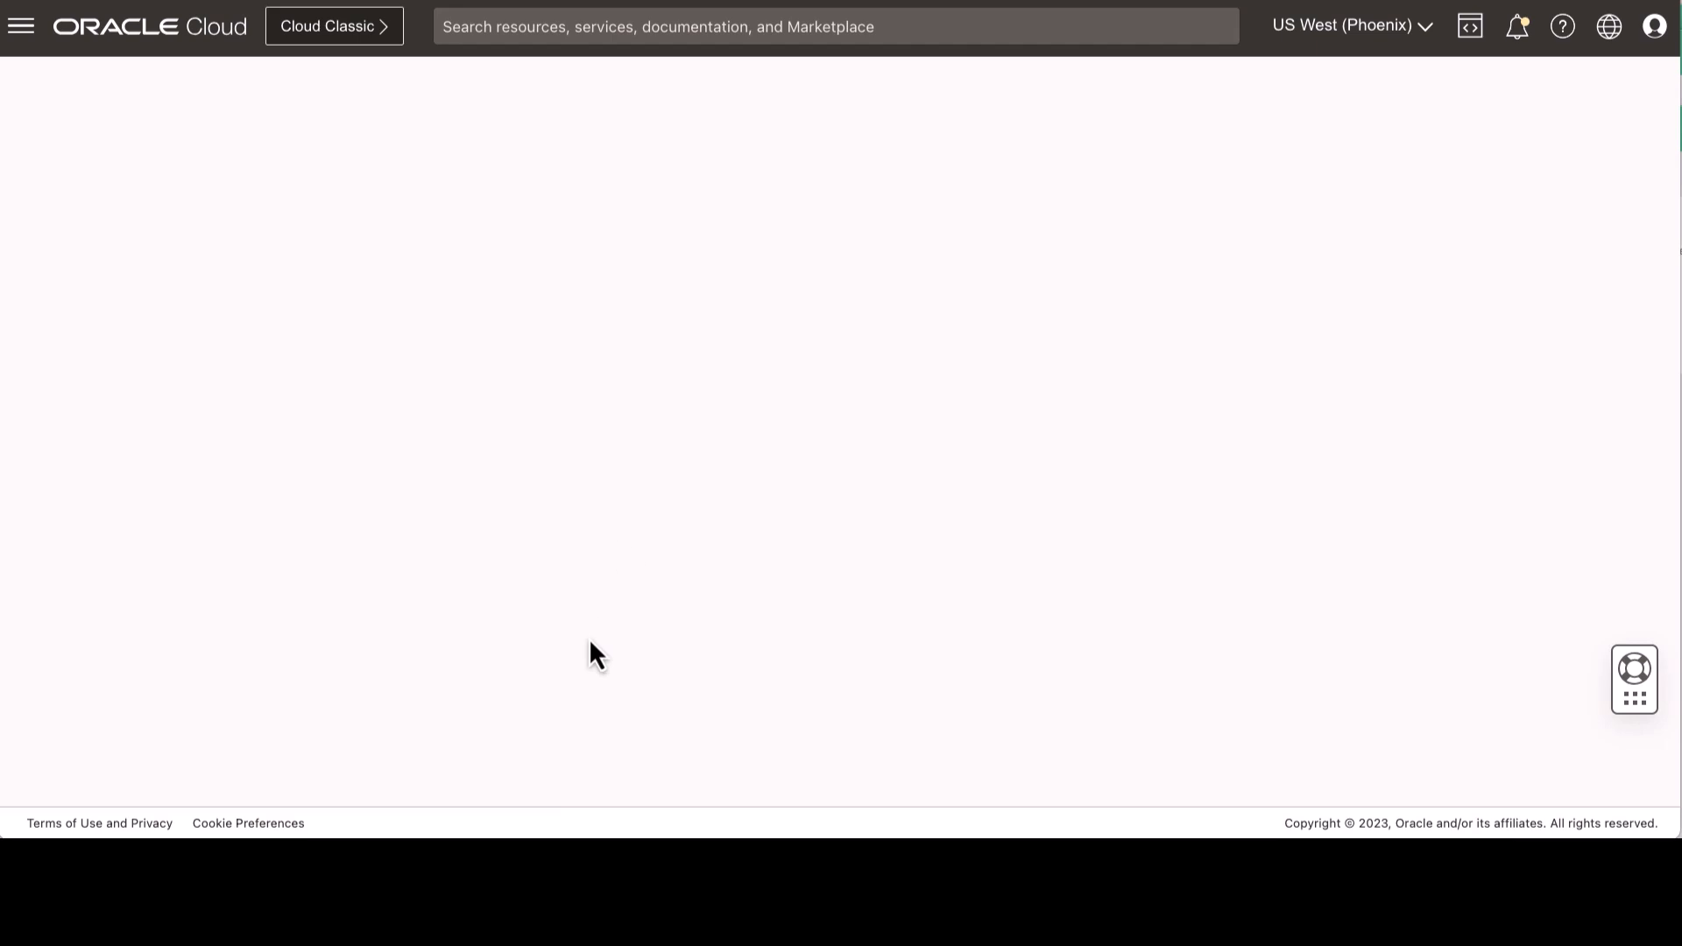
scroll(528, 590, "down", 1)
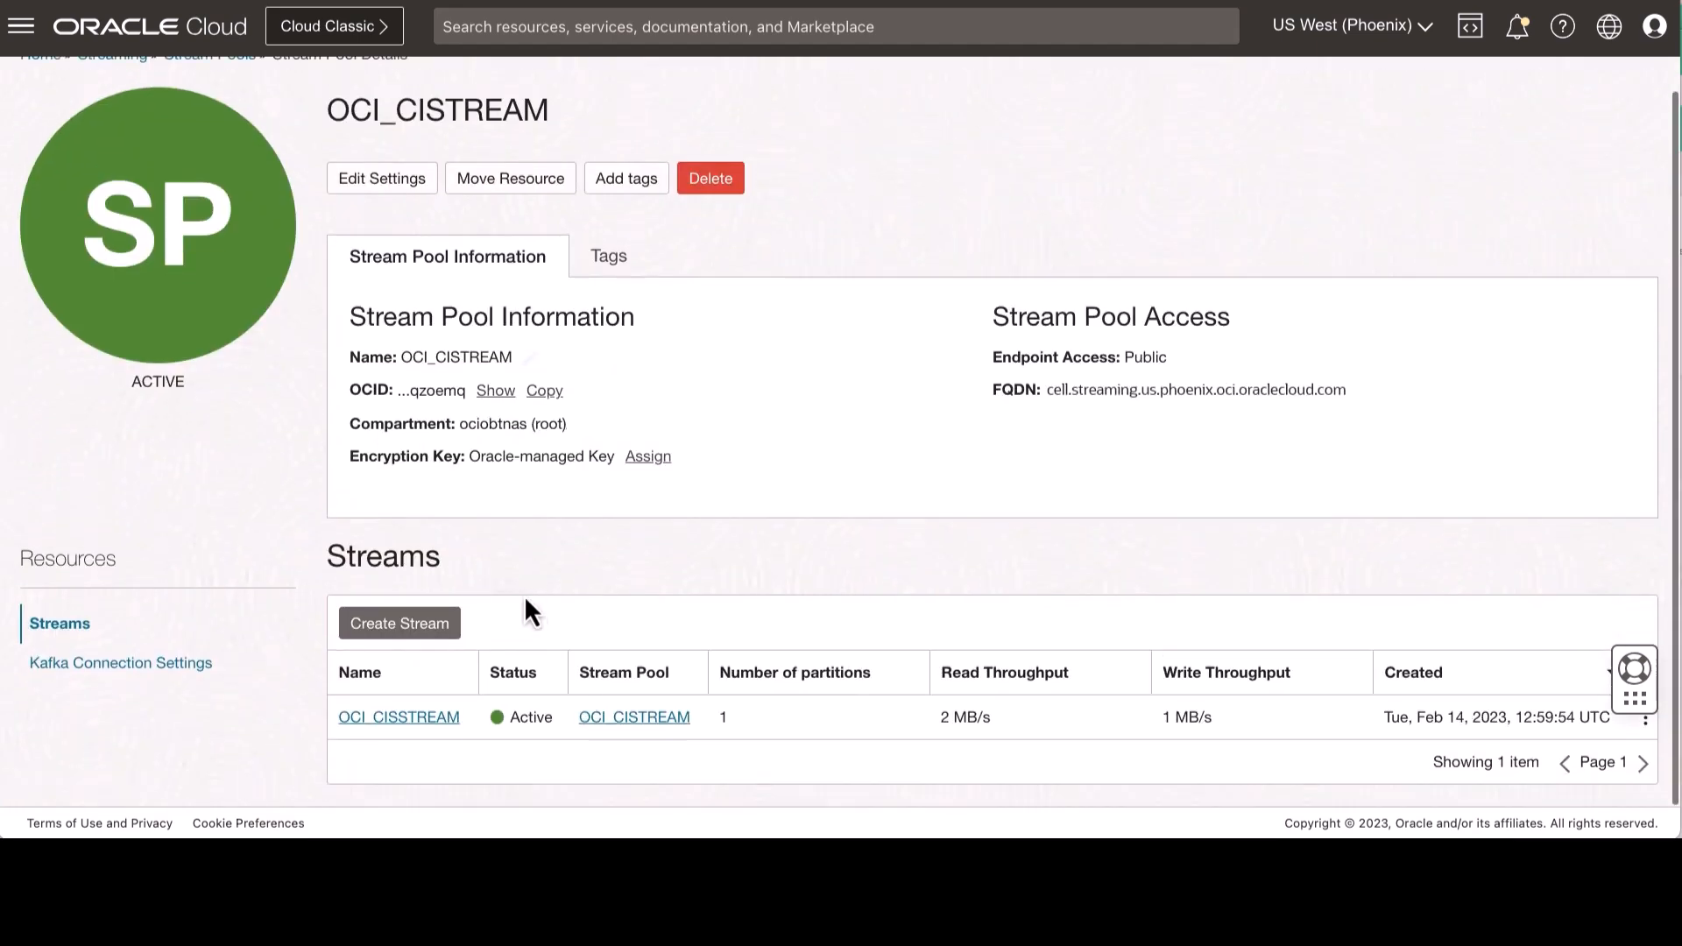
left_click(398, 718)
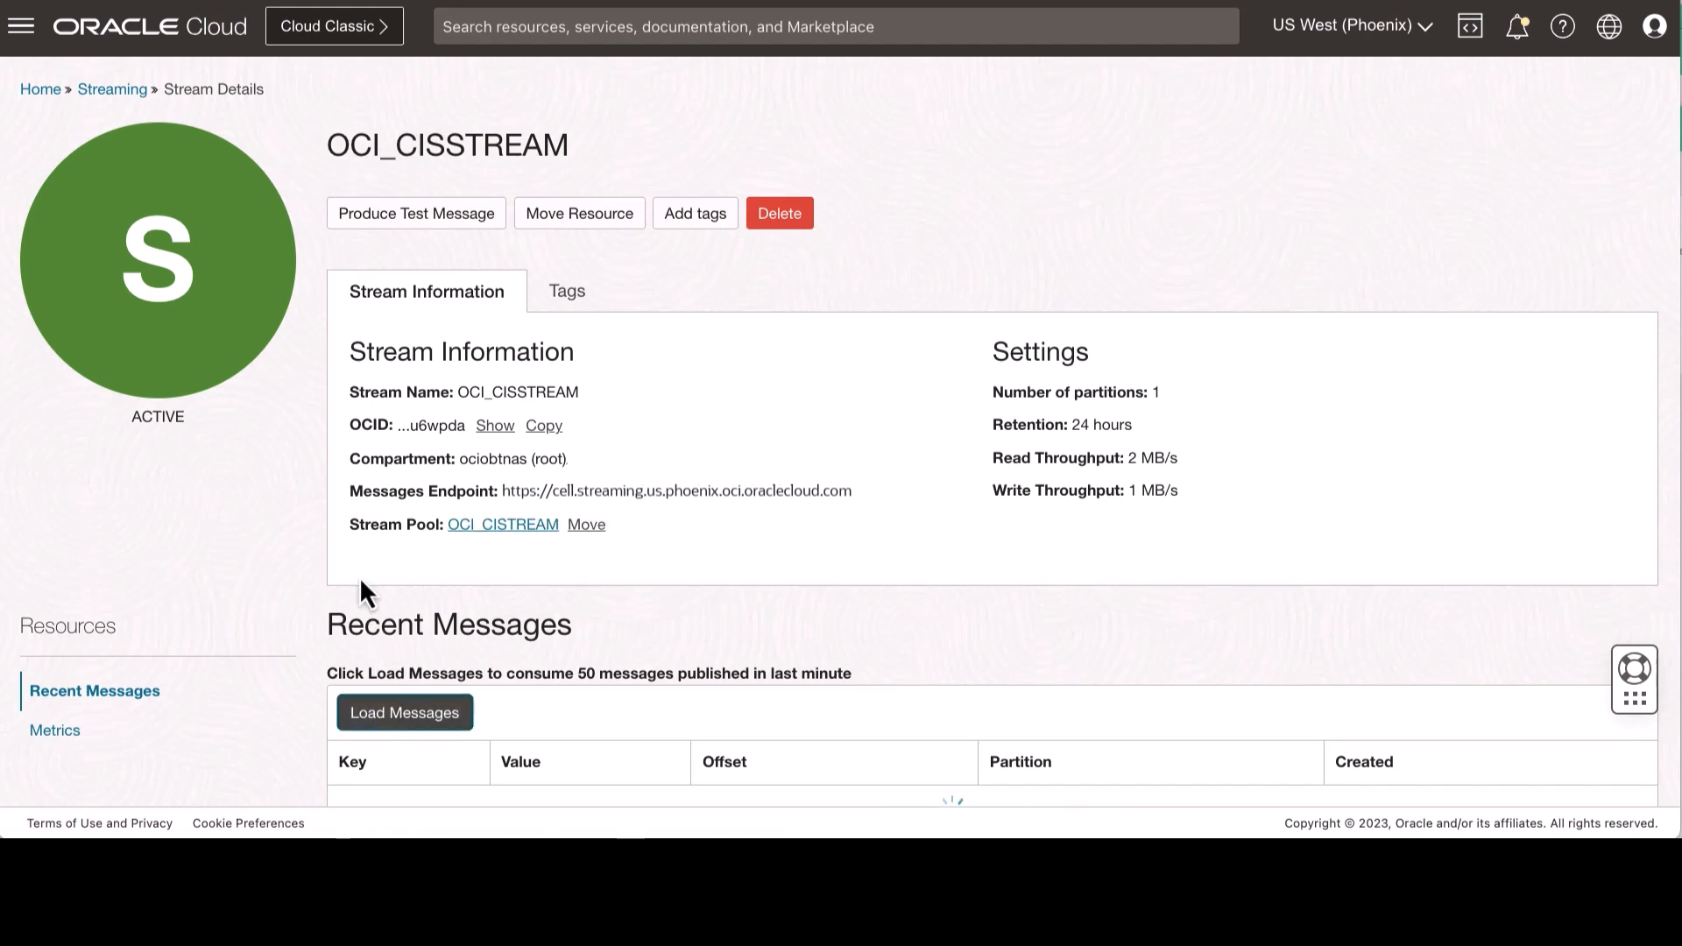
scroll(363, 589, "down", 1)
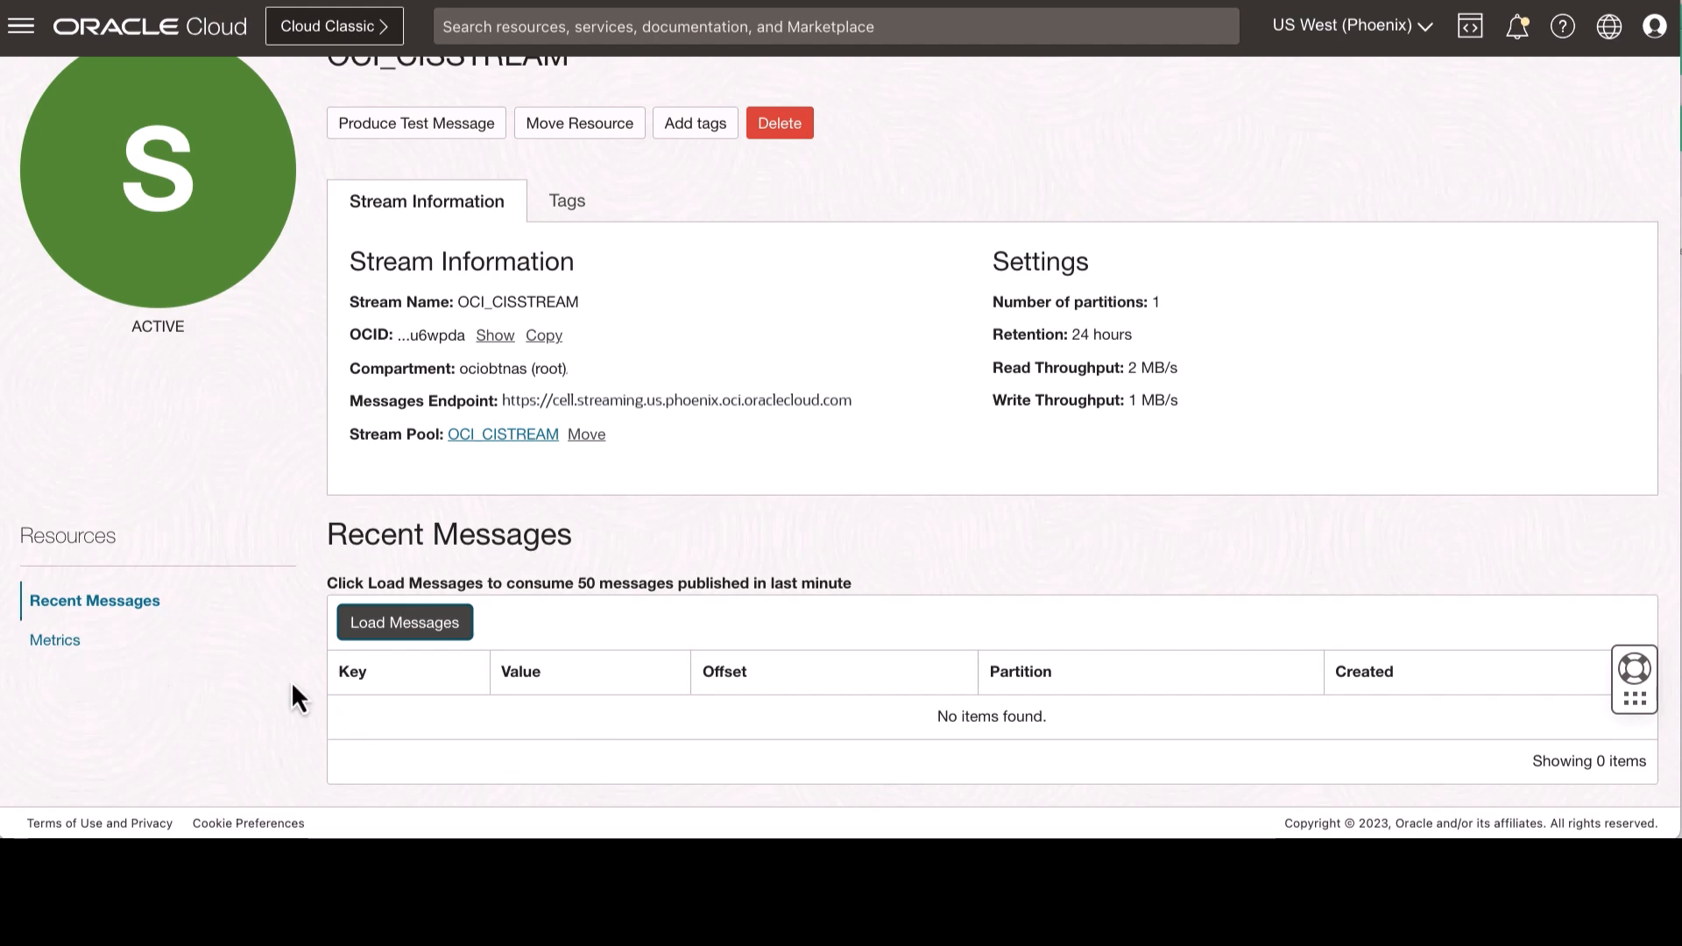
left_click(60, 640)
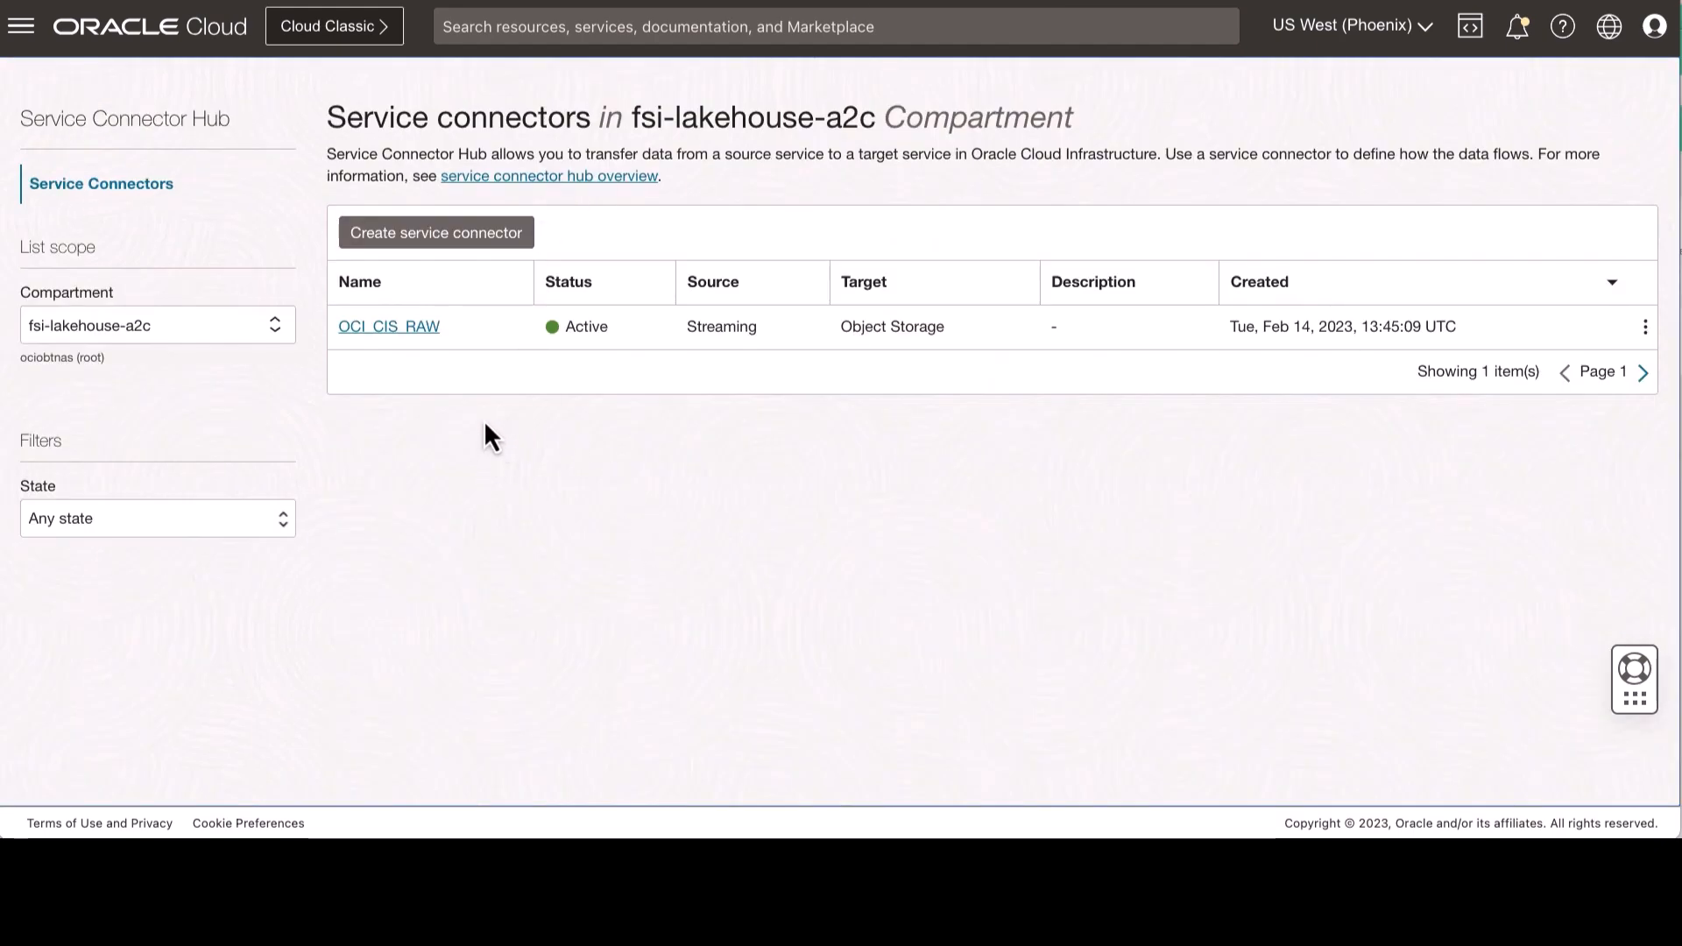
Start a new service connector named NEW_RETAILER_SC_HUB with Streaming as its source.
left_click(396, 234)
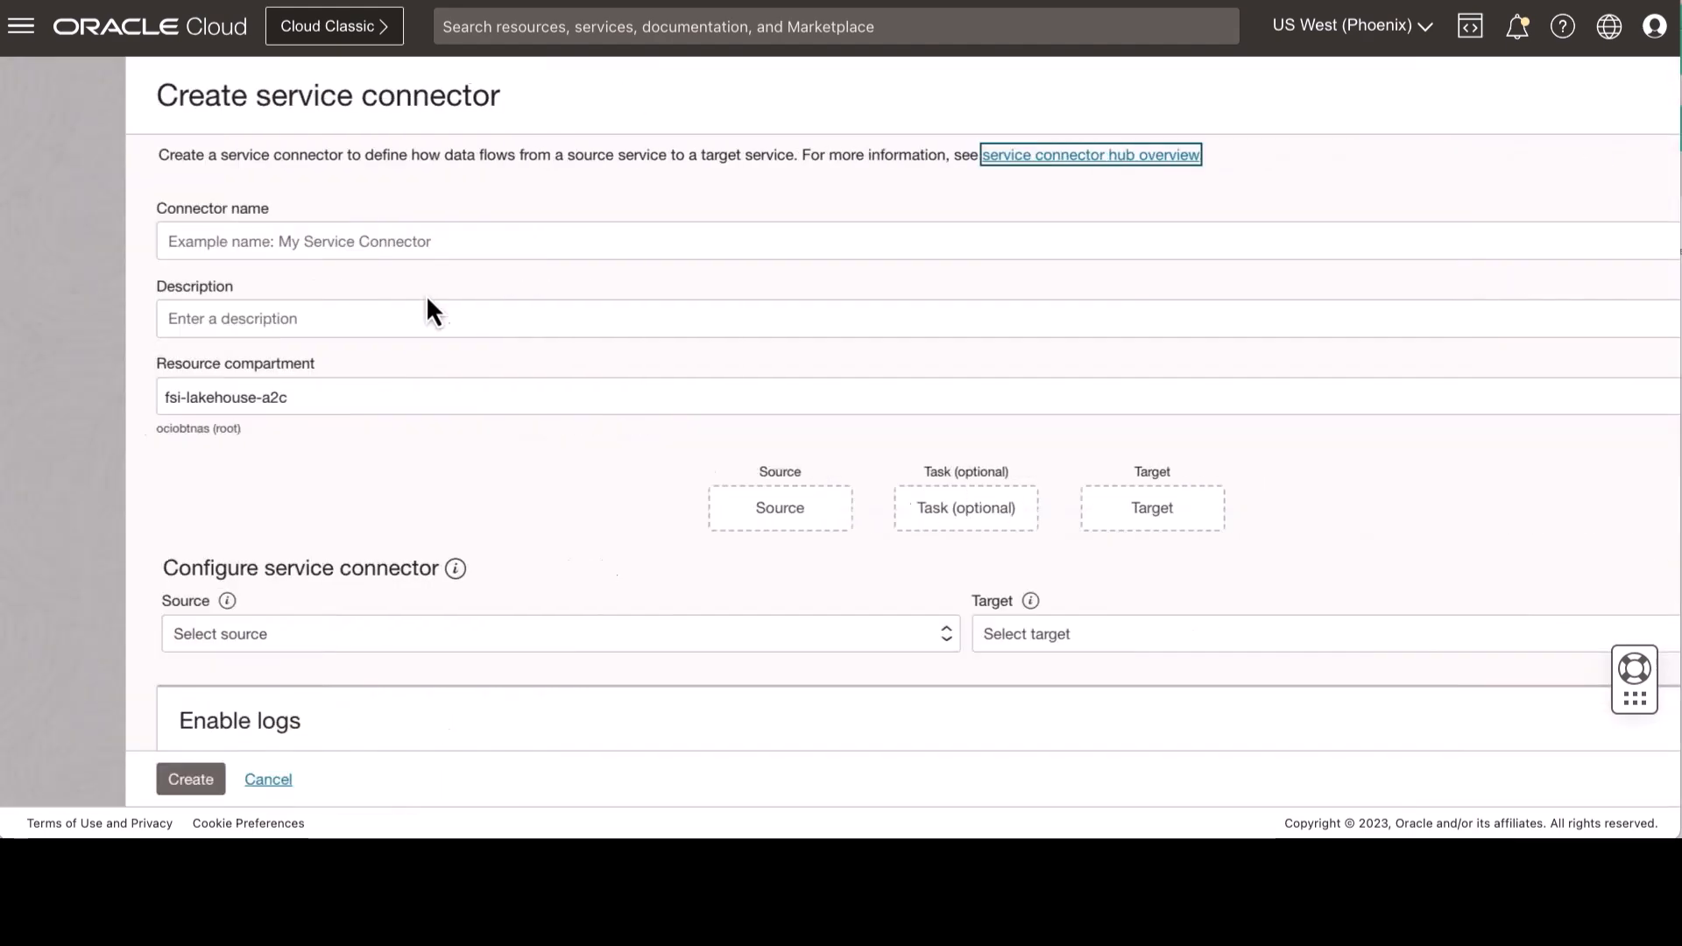
left_click(157, 229)
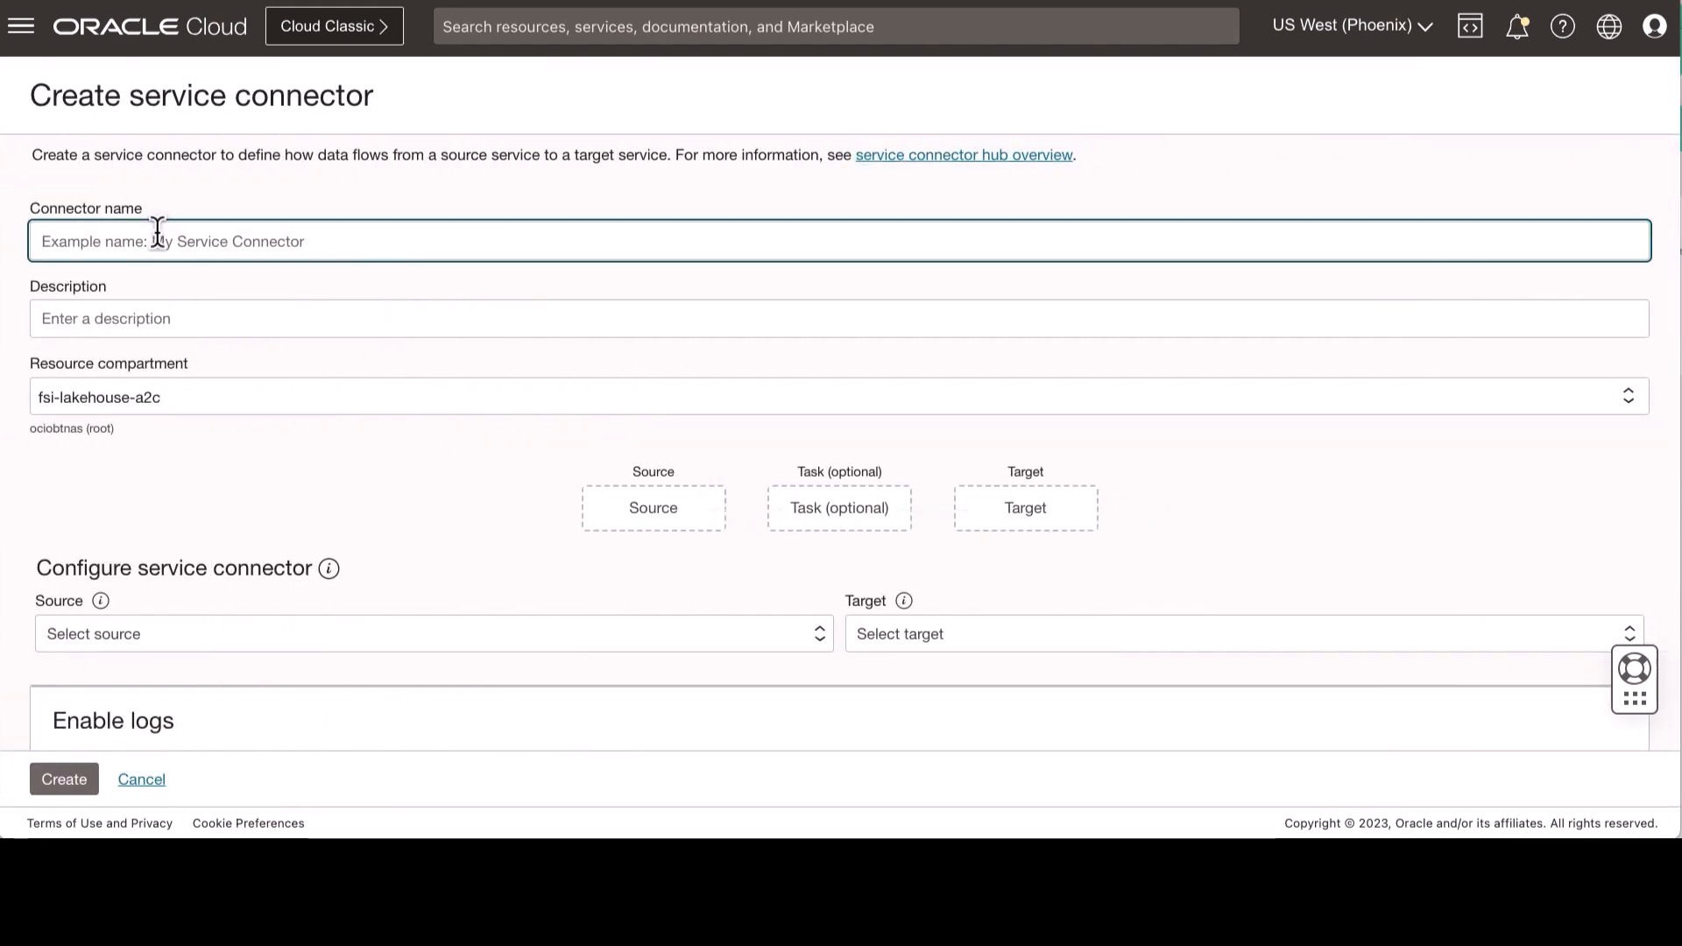
type("NEW_RETAILER_SC_HUB")
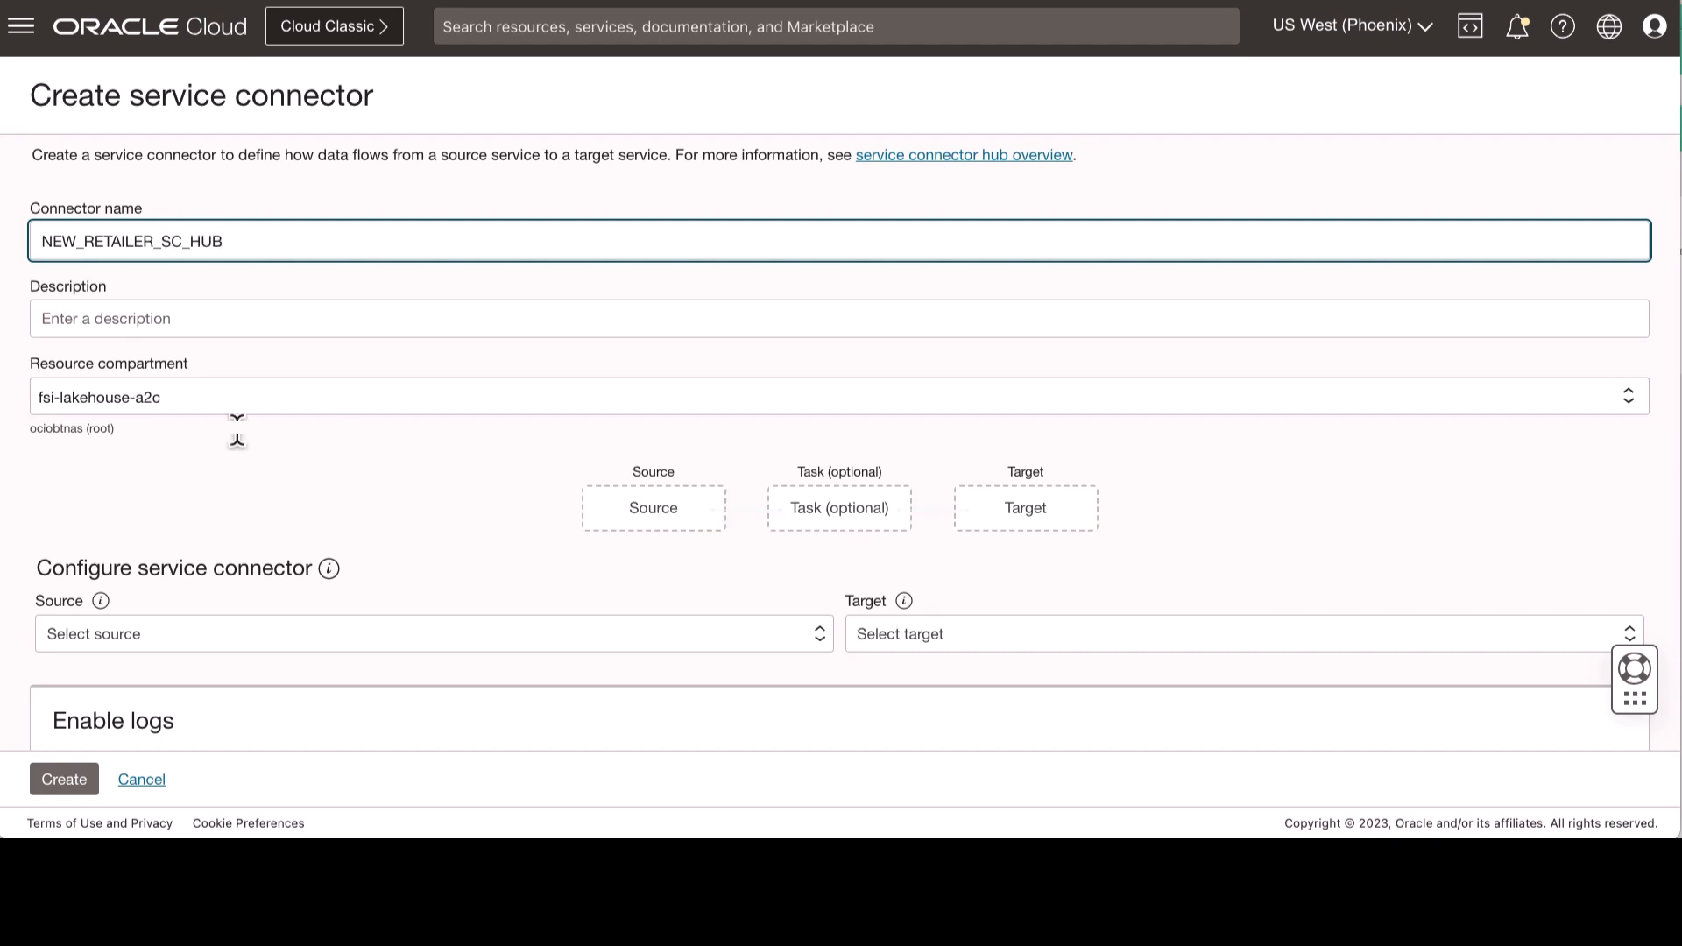
scroll(237, 429, "down", 2)
left_click(491, 493)
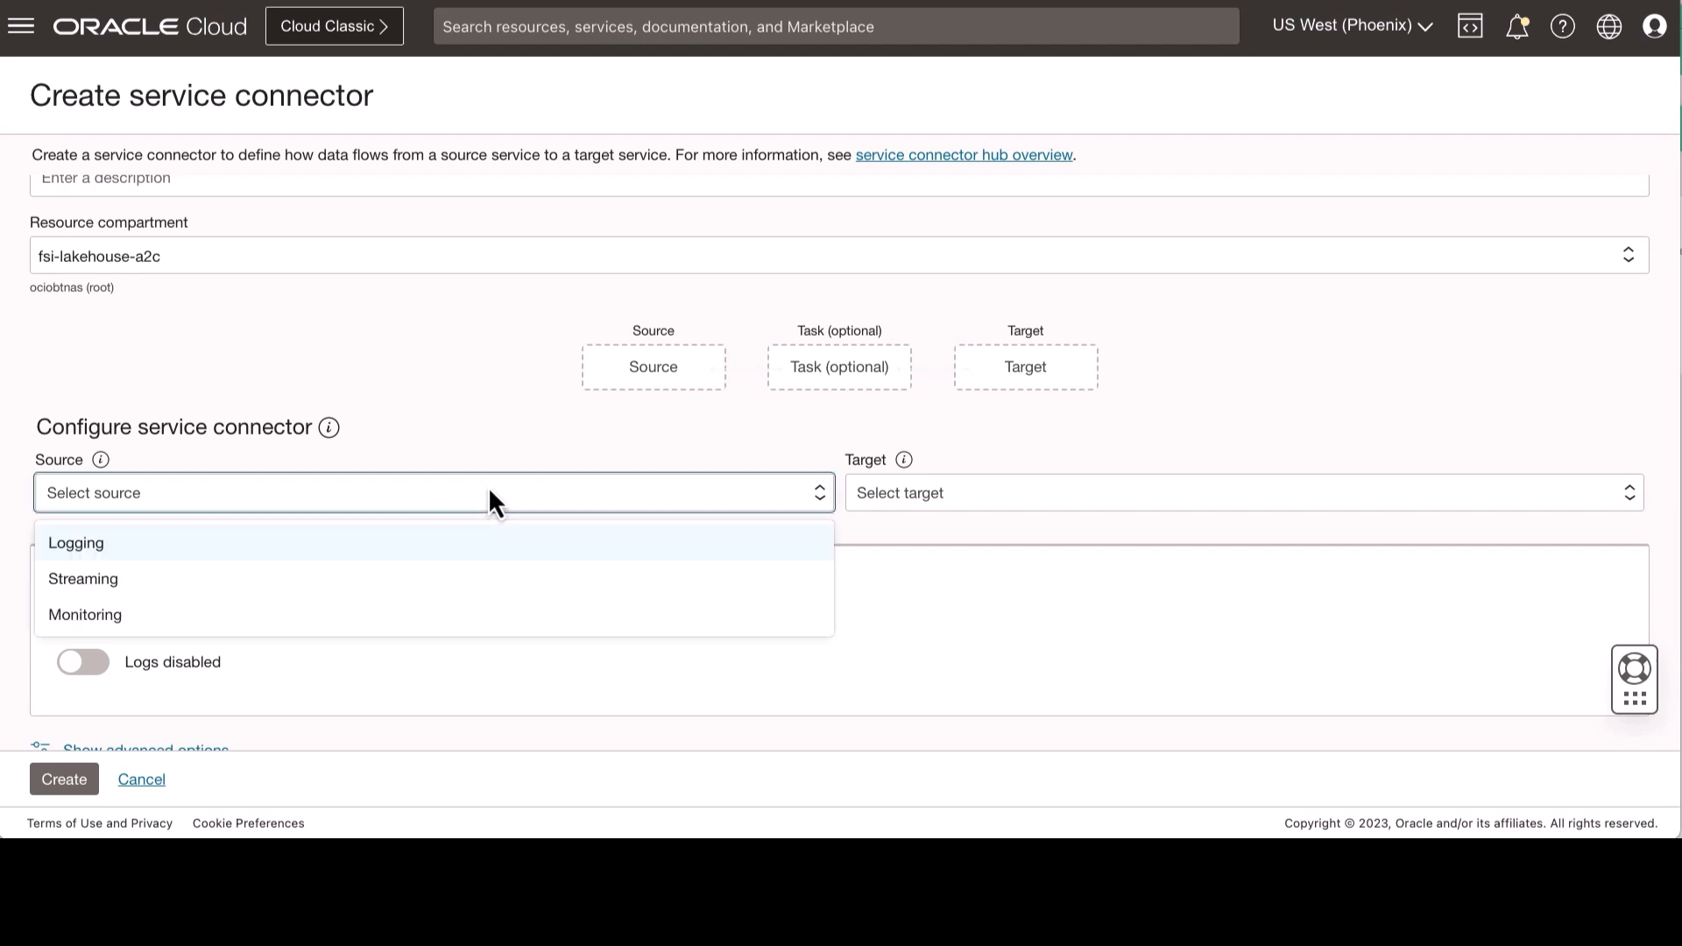
left_click(296, 580)
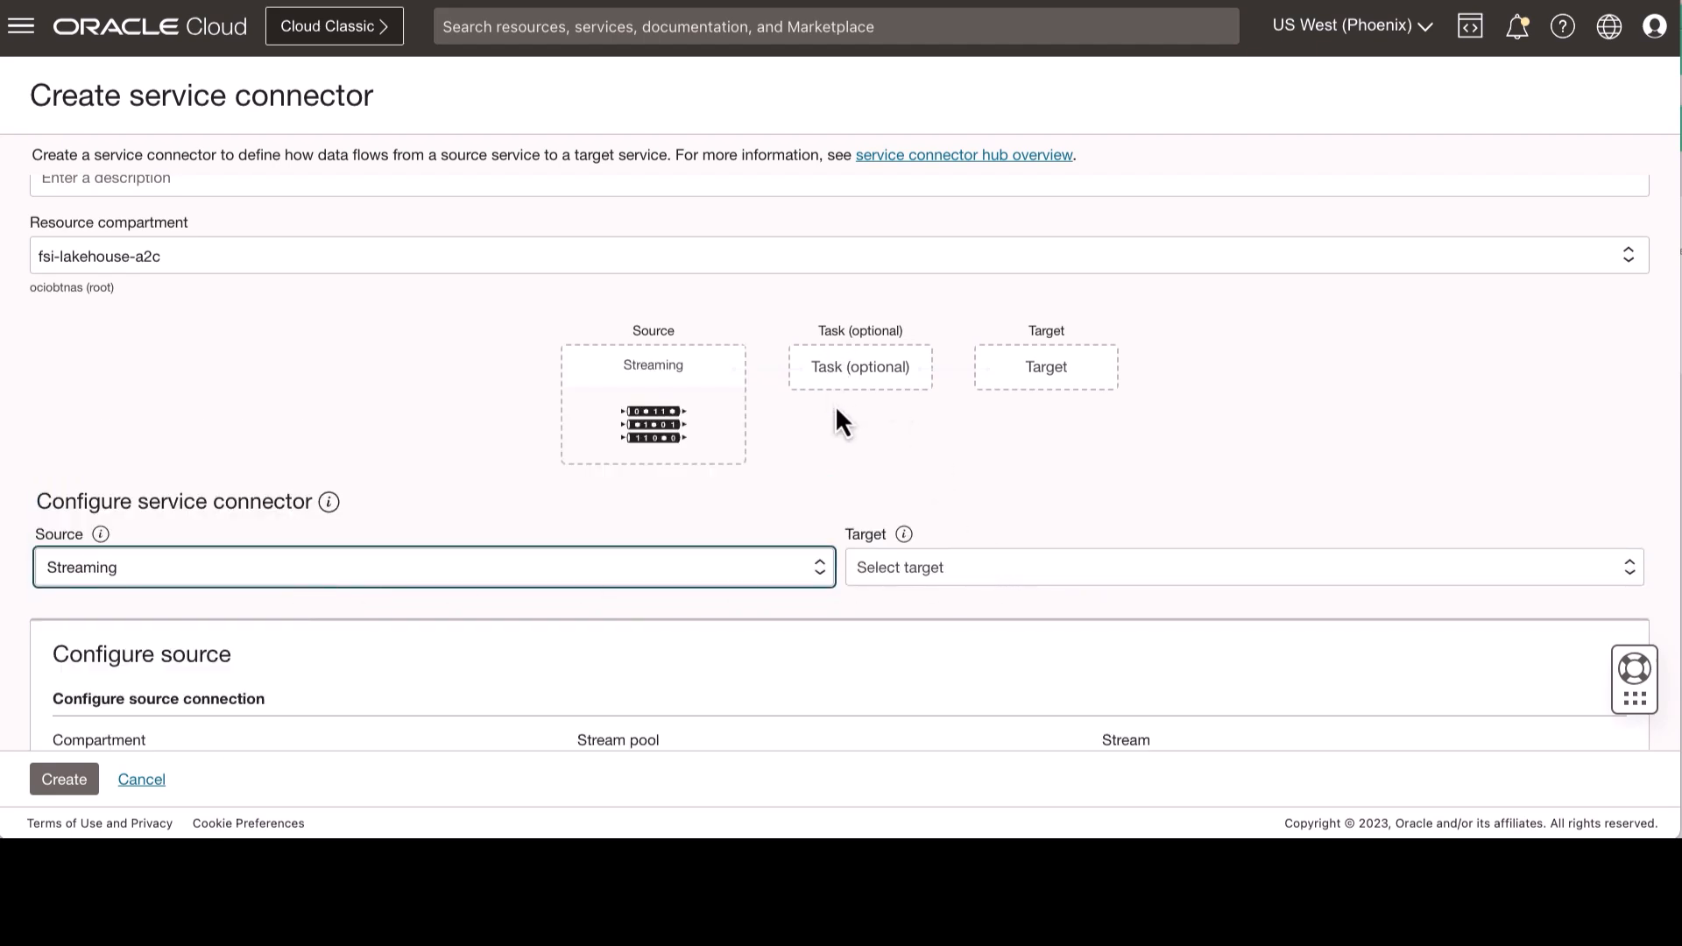
Configure the connector's source connection with stream pool OCI_CISTREAM and stream OCI_CISSTREAM.
scroll(840, 400, "down", 2)
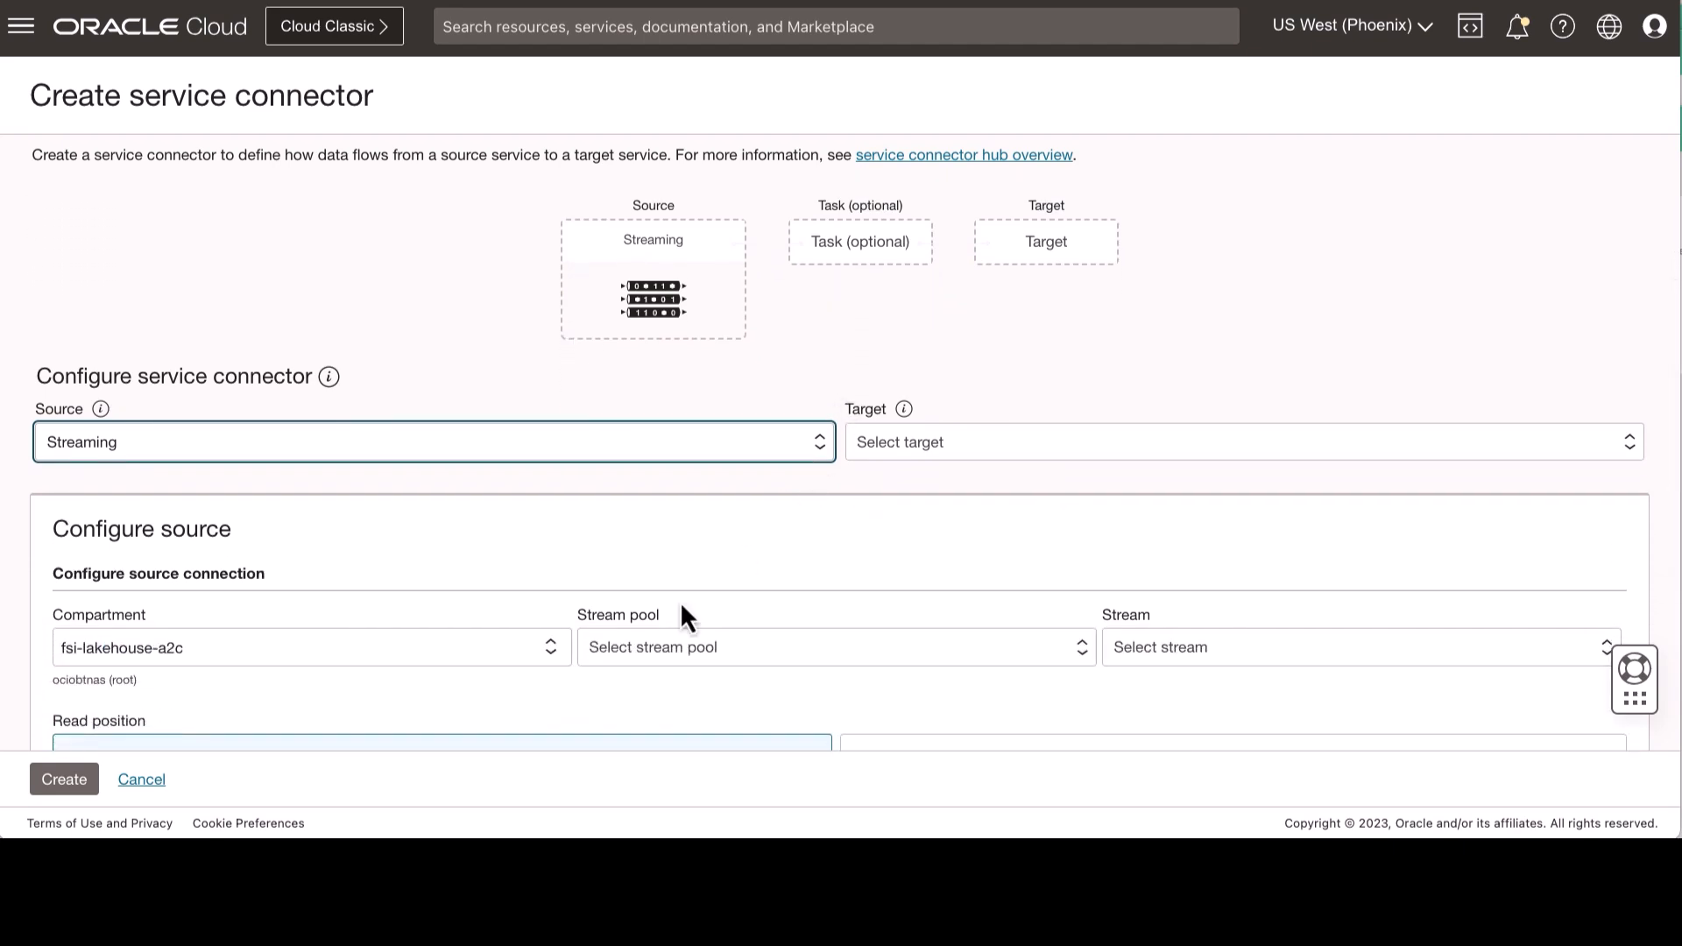
left_click(686, 648)
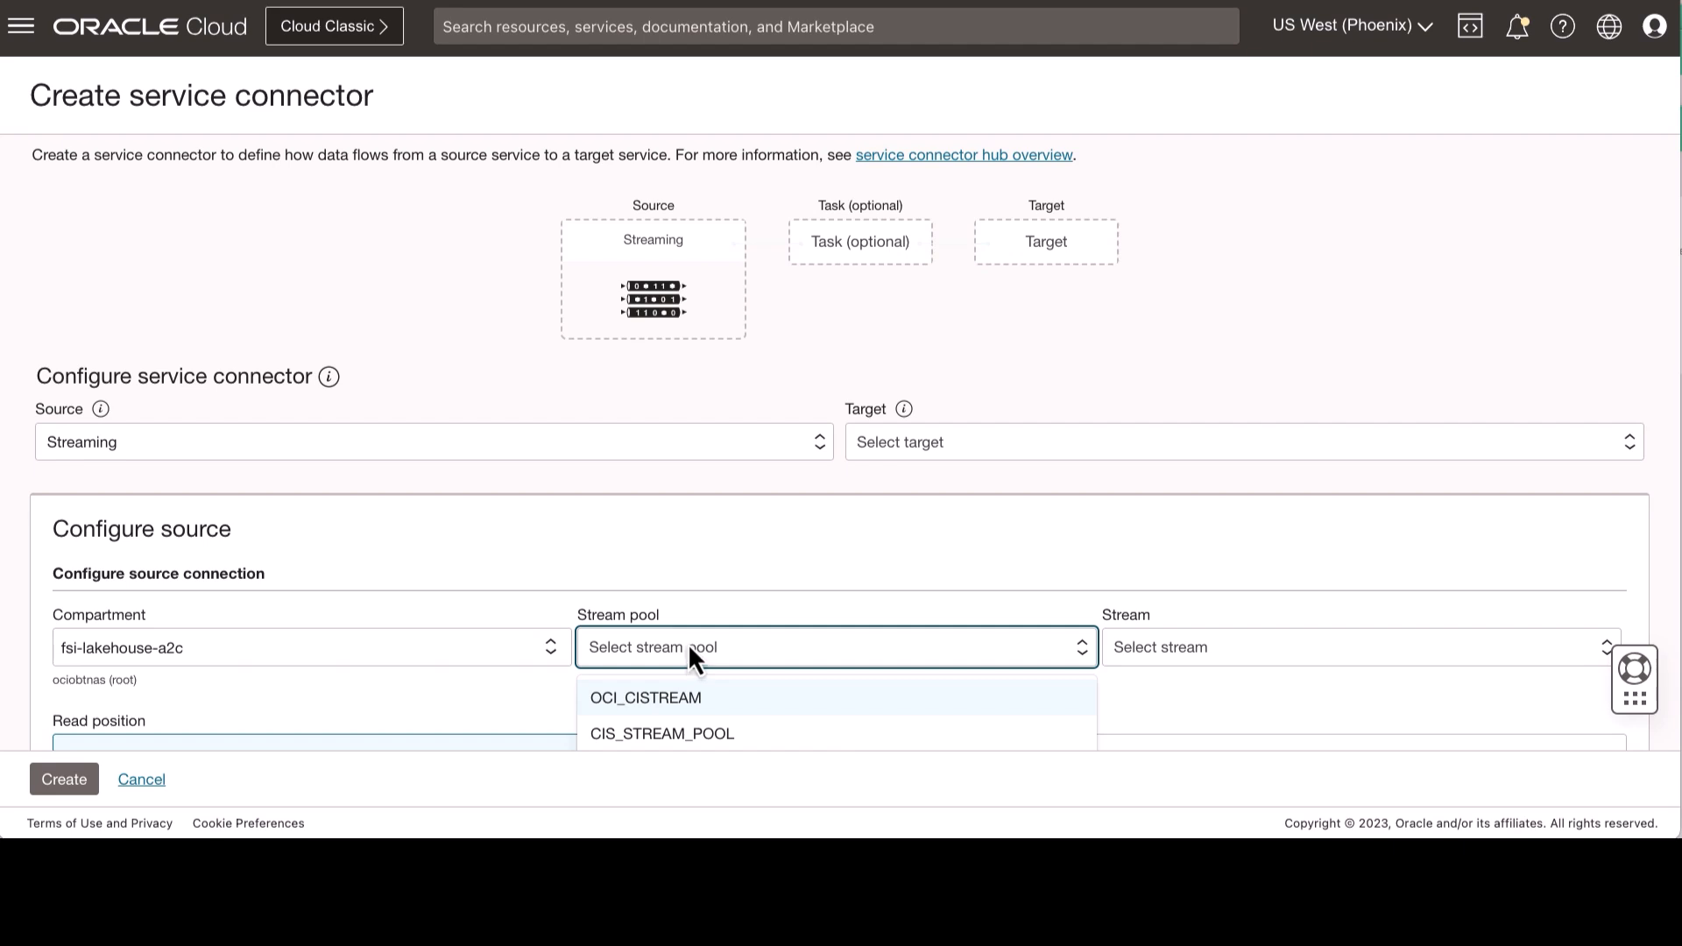
left_click(678, 703)
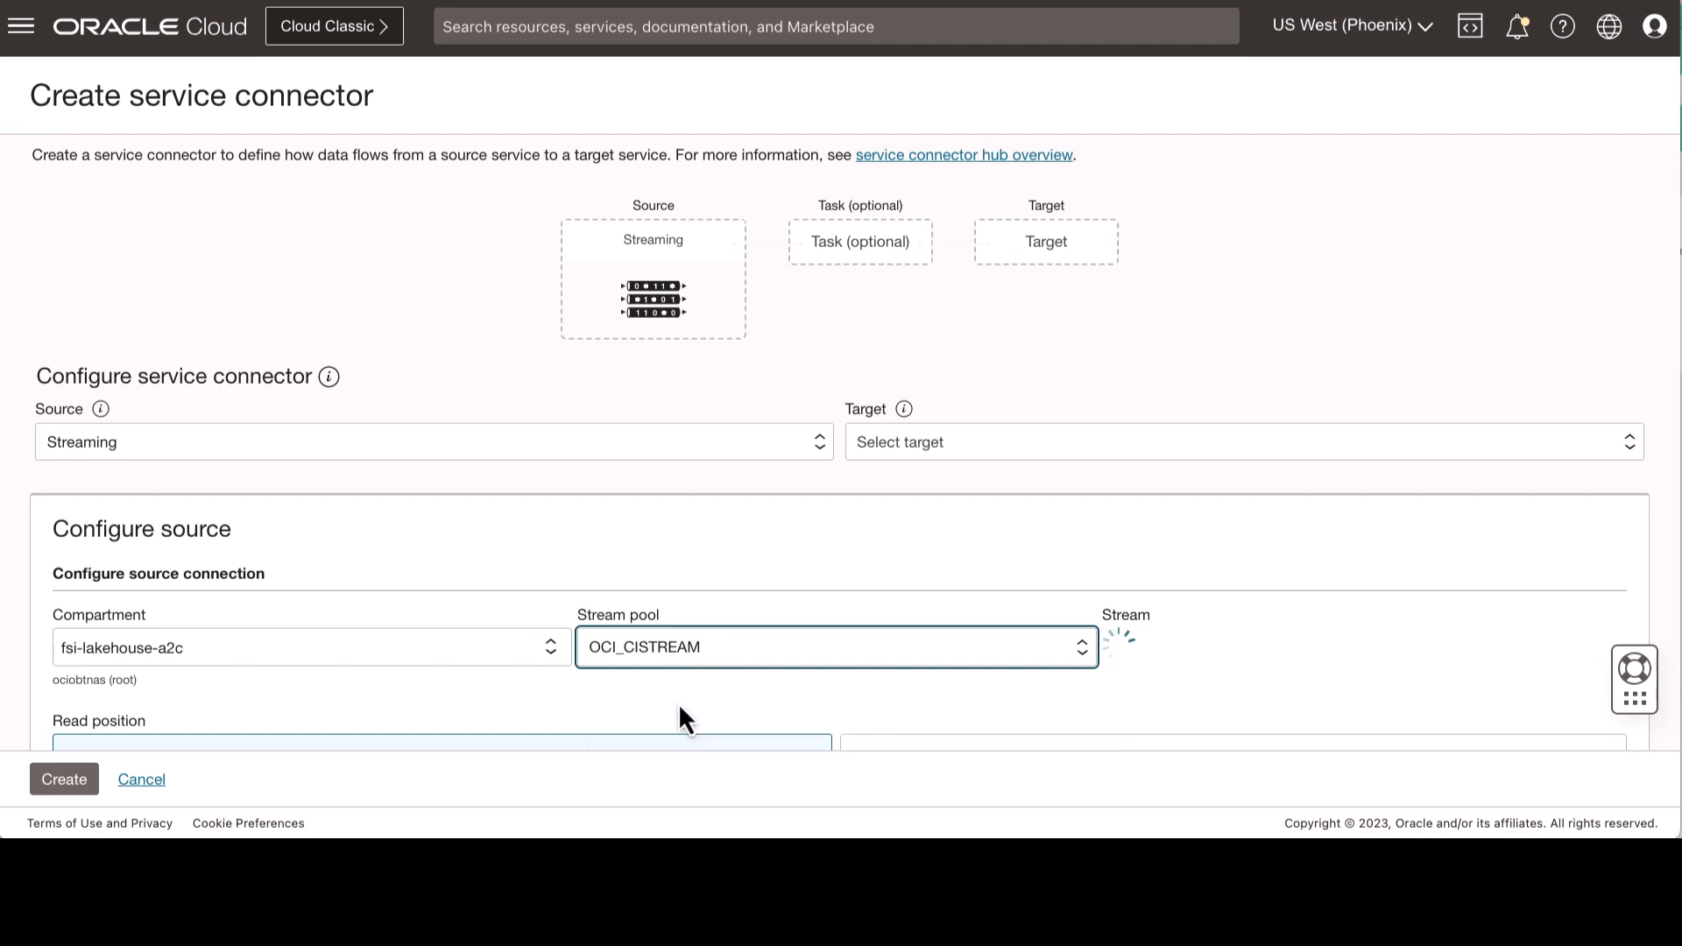
left_click(1284, 649)
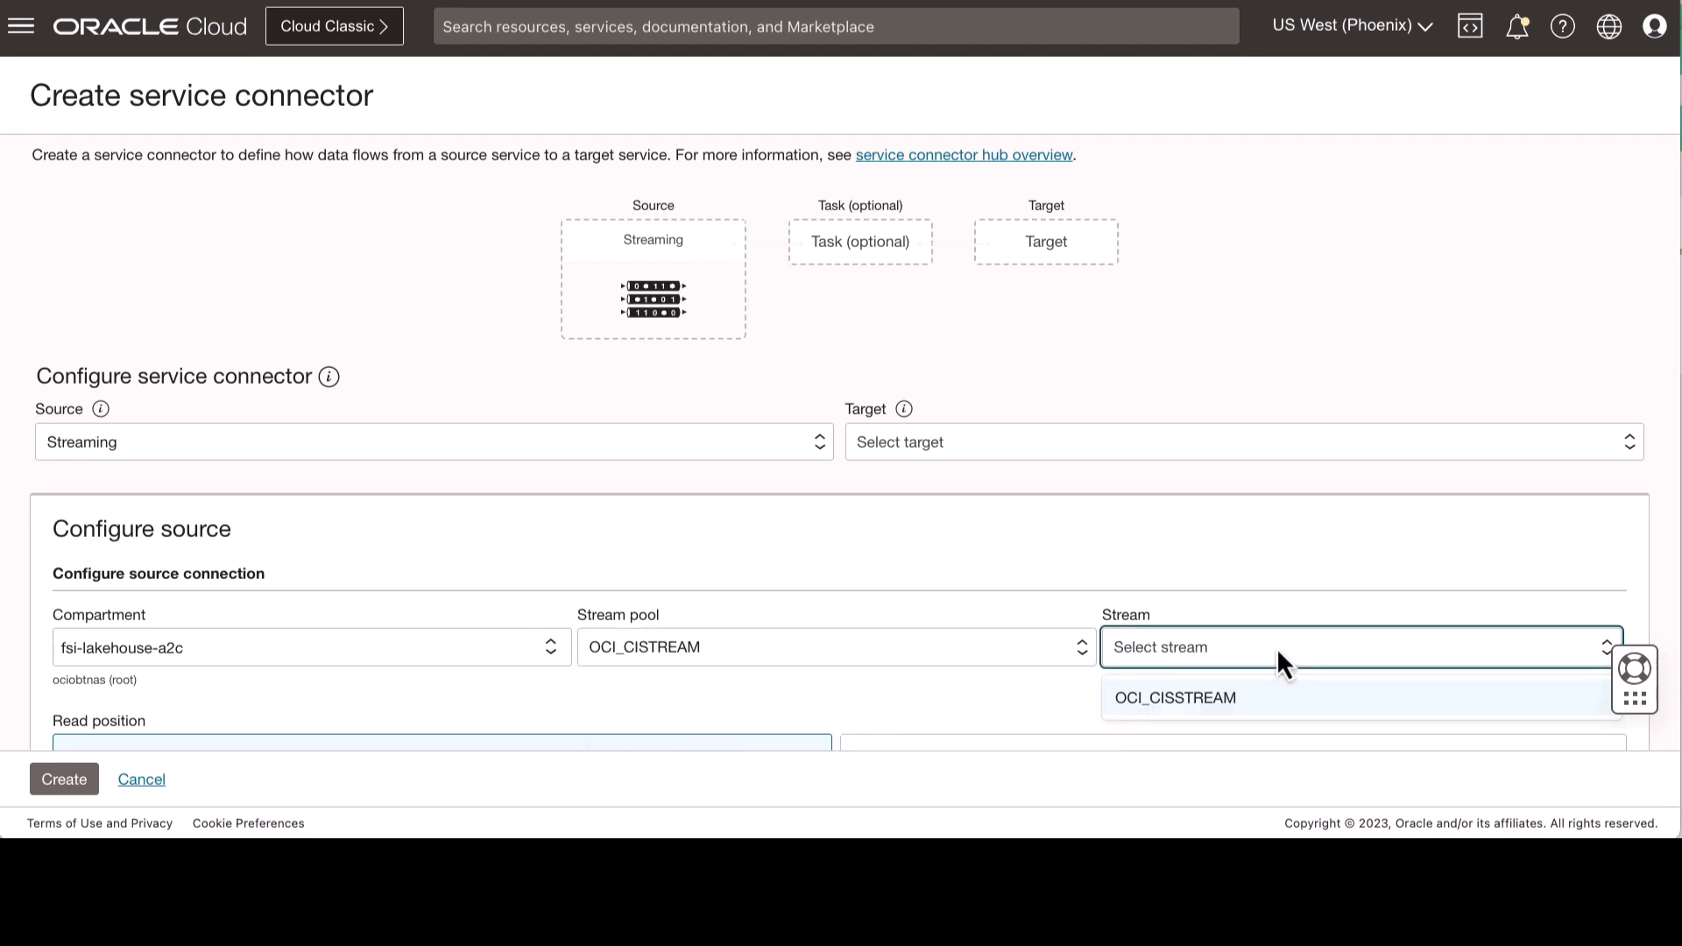
left_click(1238, 694)
scroll(929, 501, "down", 3)
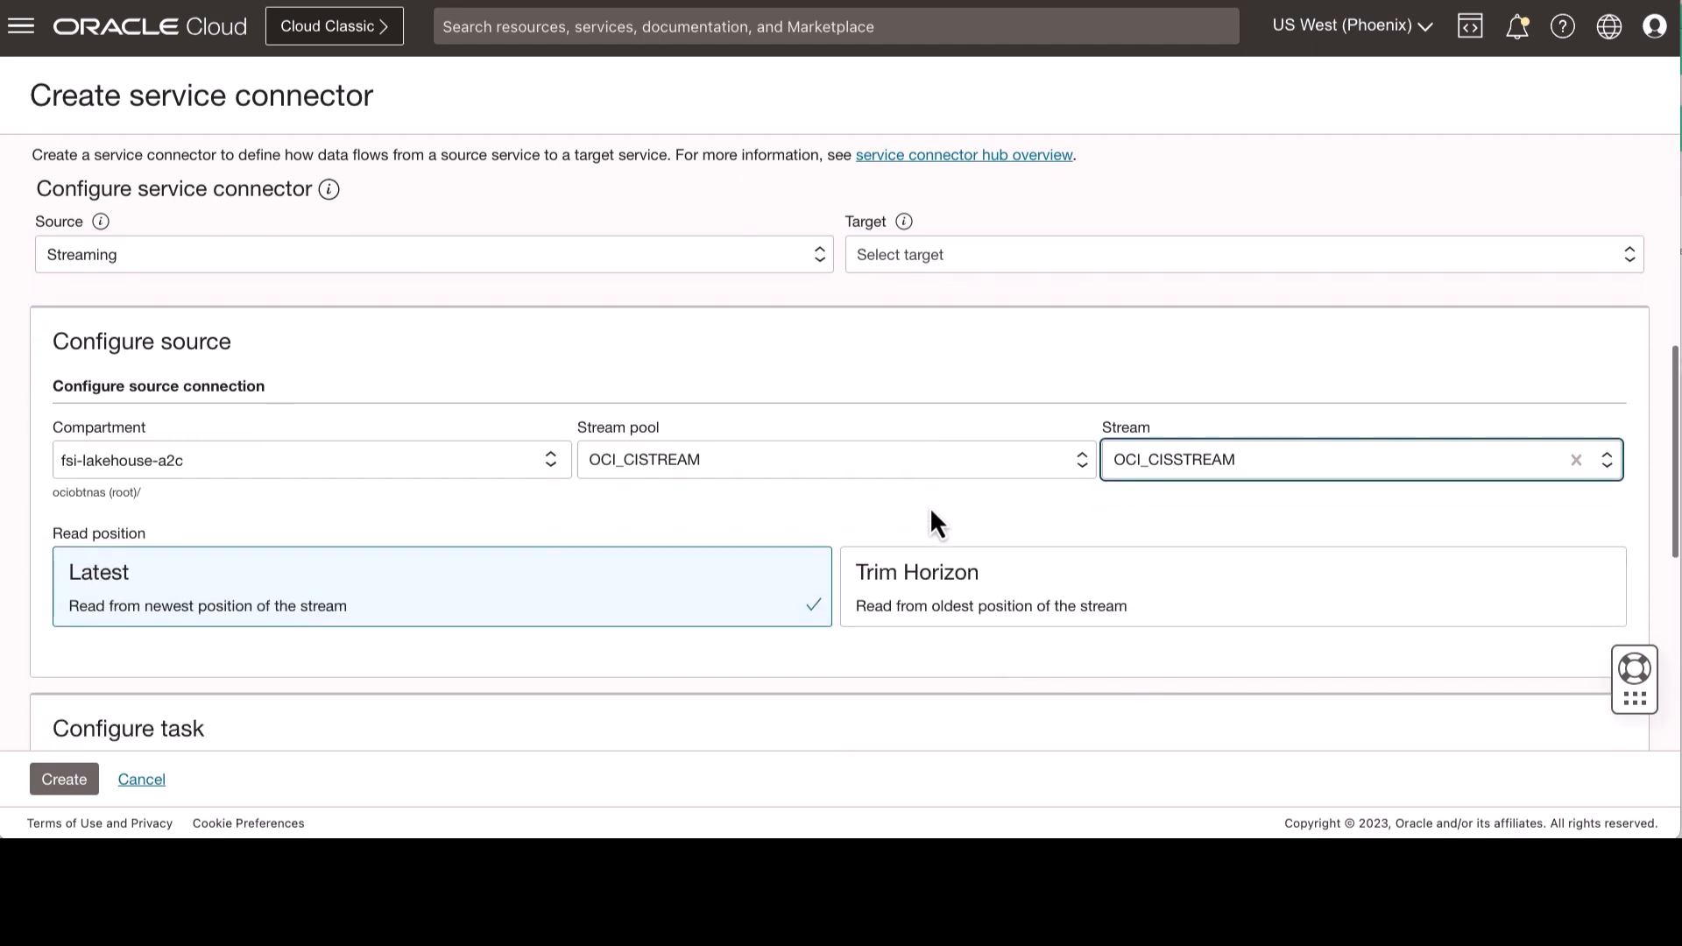
scroll(895, 554, "down", 4)
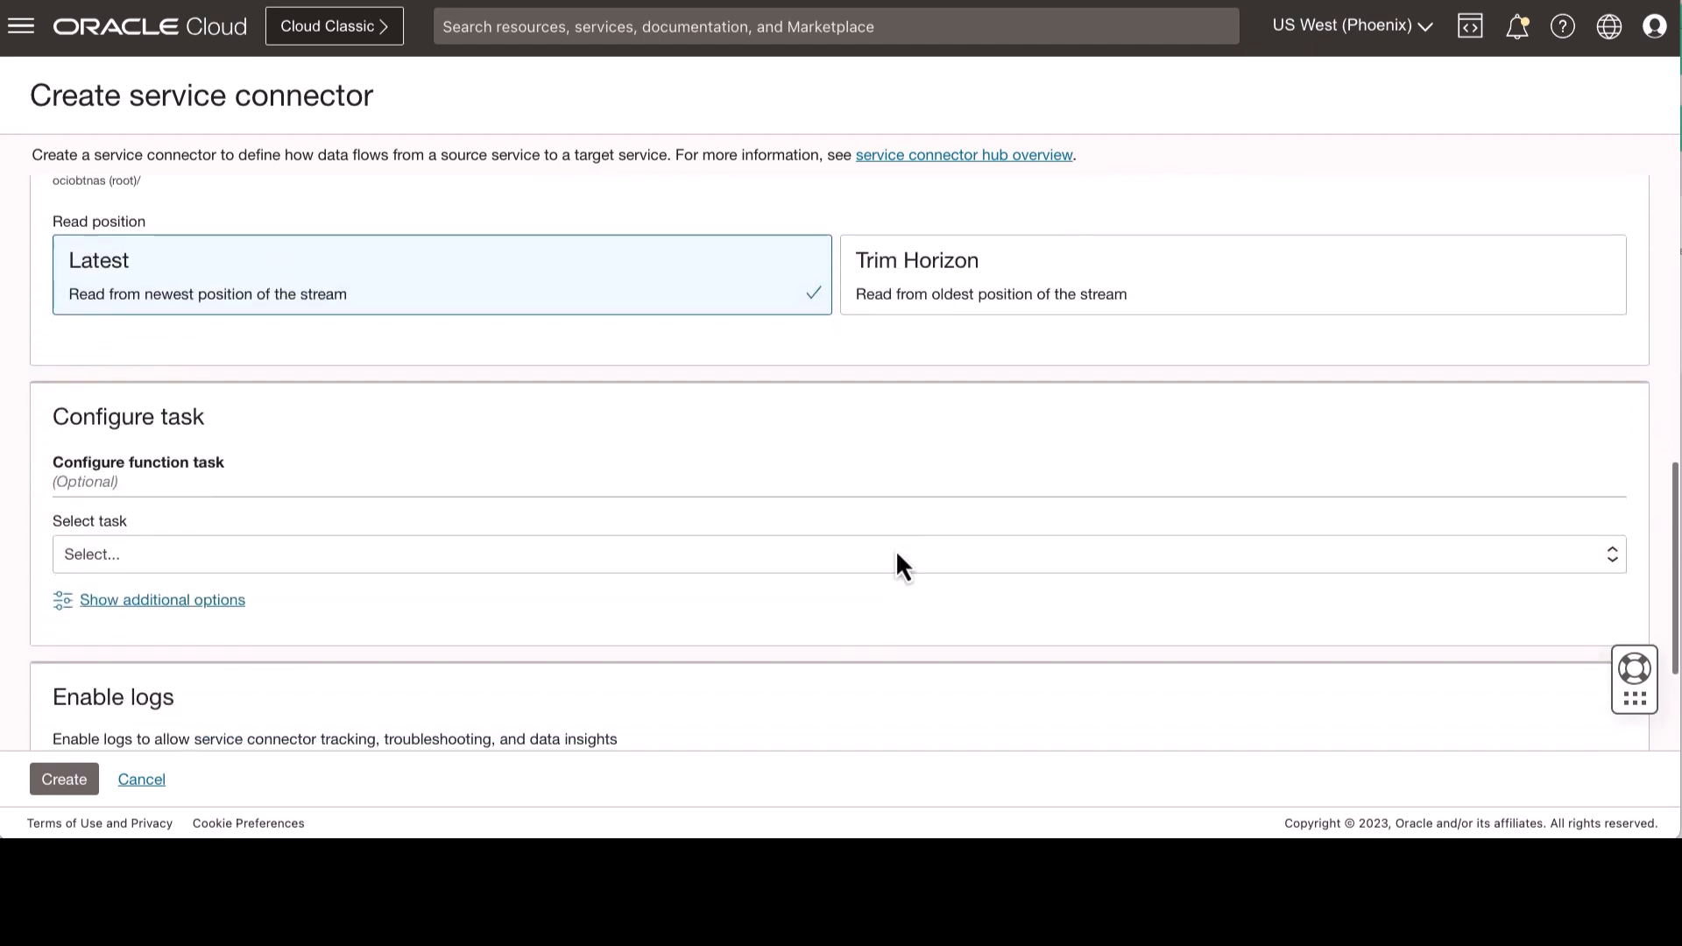
Add a Function task to the connector with the NotificationFn application and check which functions it offers.
left_click(732, 560)
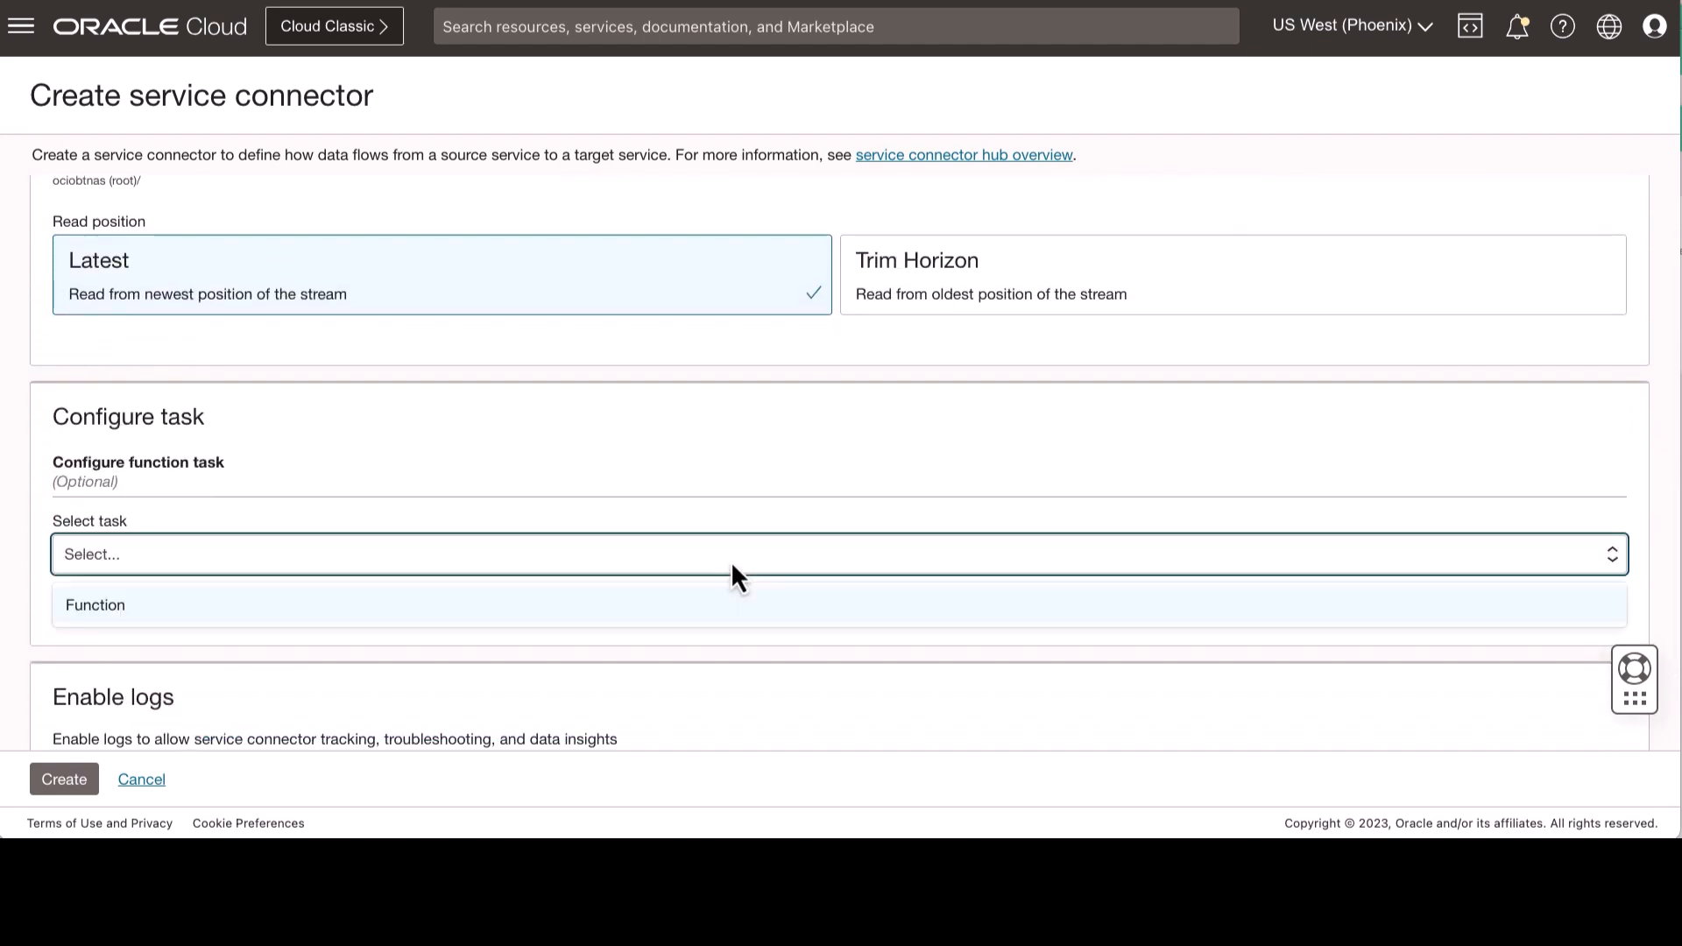
left_click(657, 606)
scroll(671, 604, "down", 2)
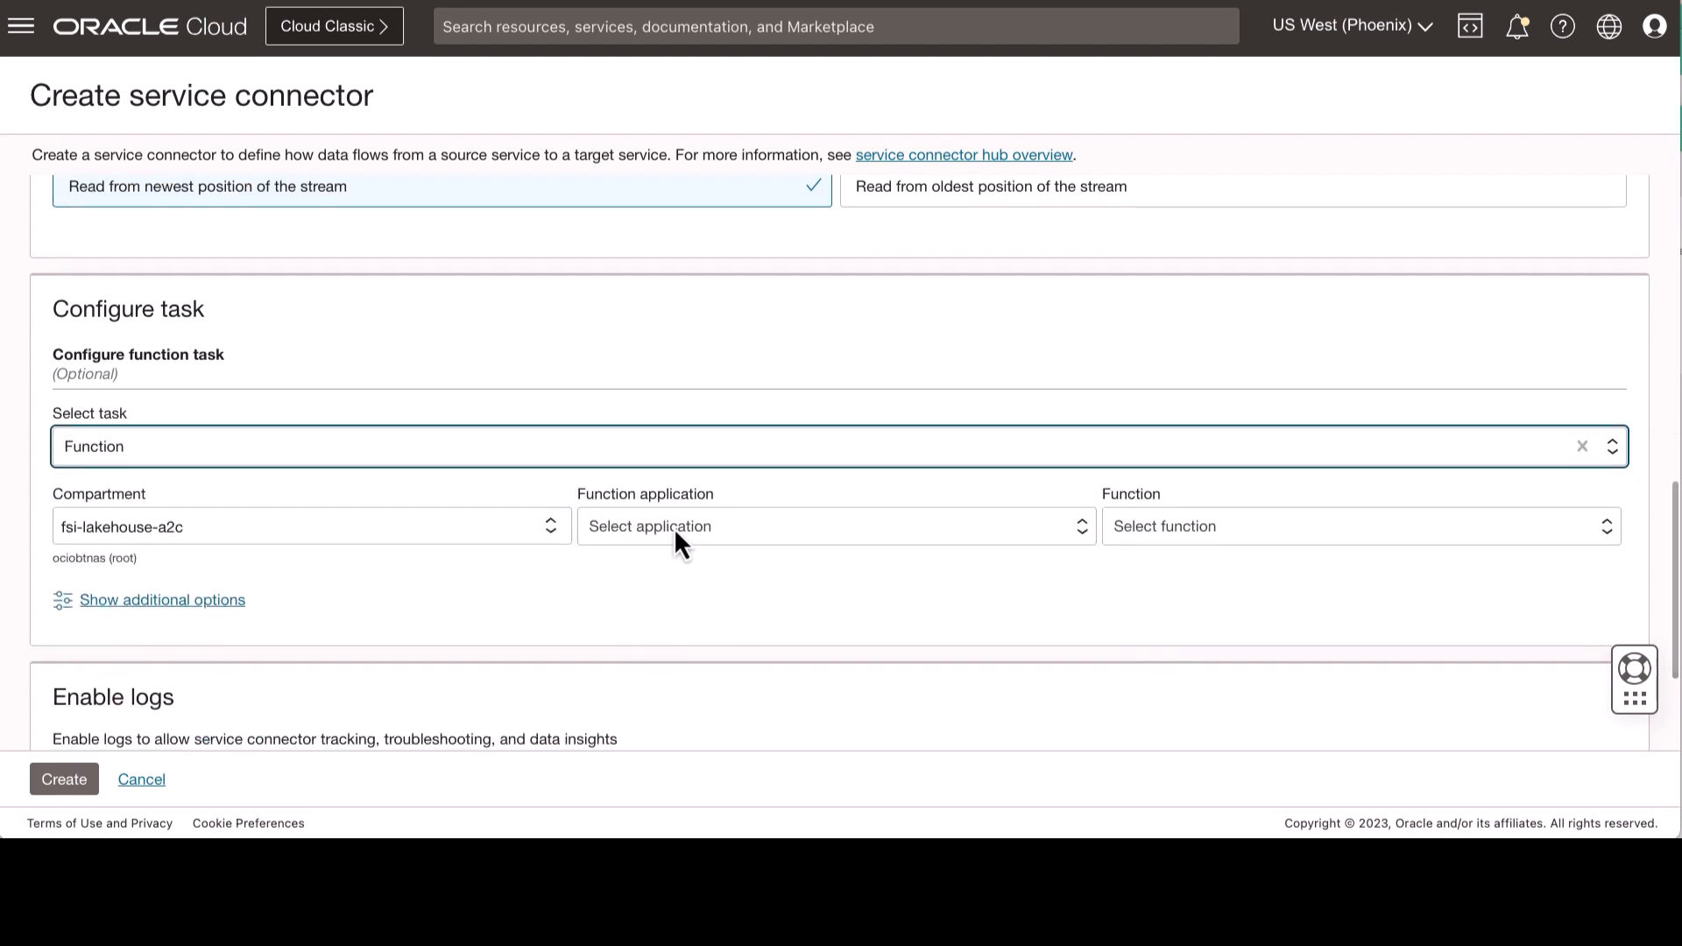
left_click(675, 528)
left_click(674, 575)
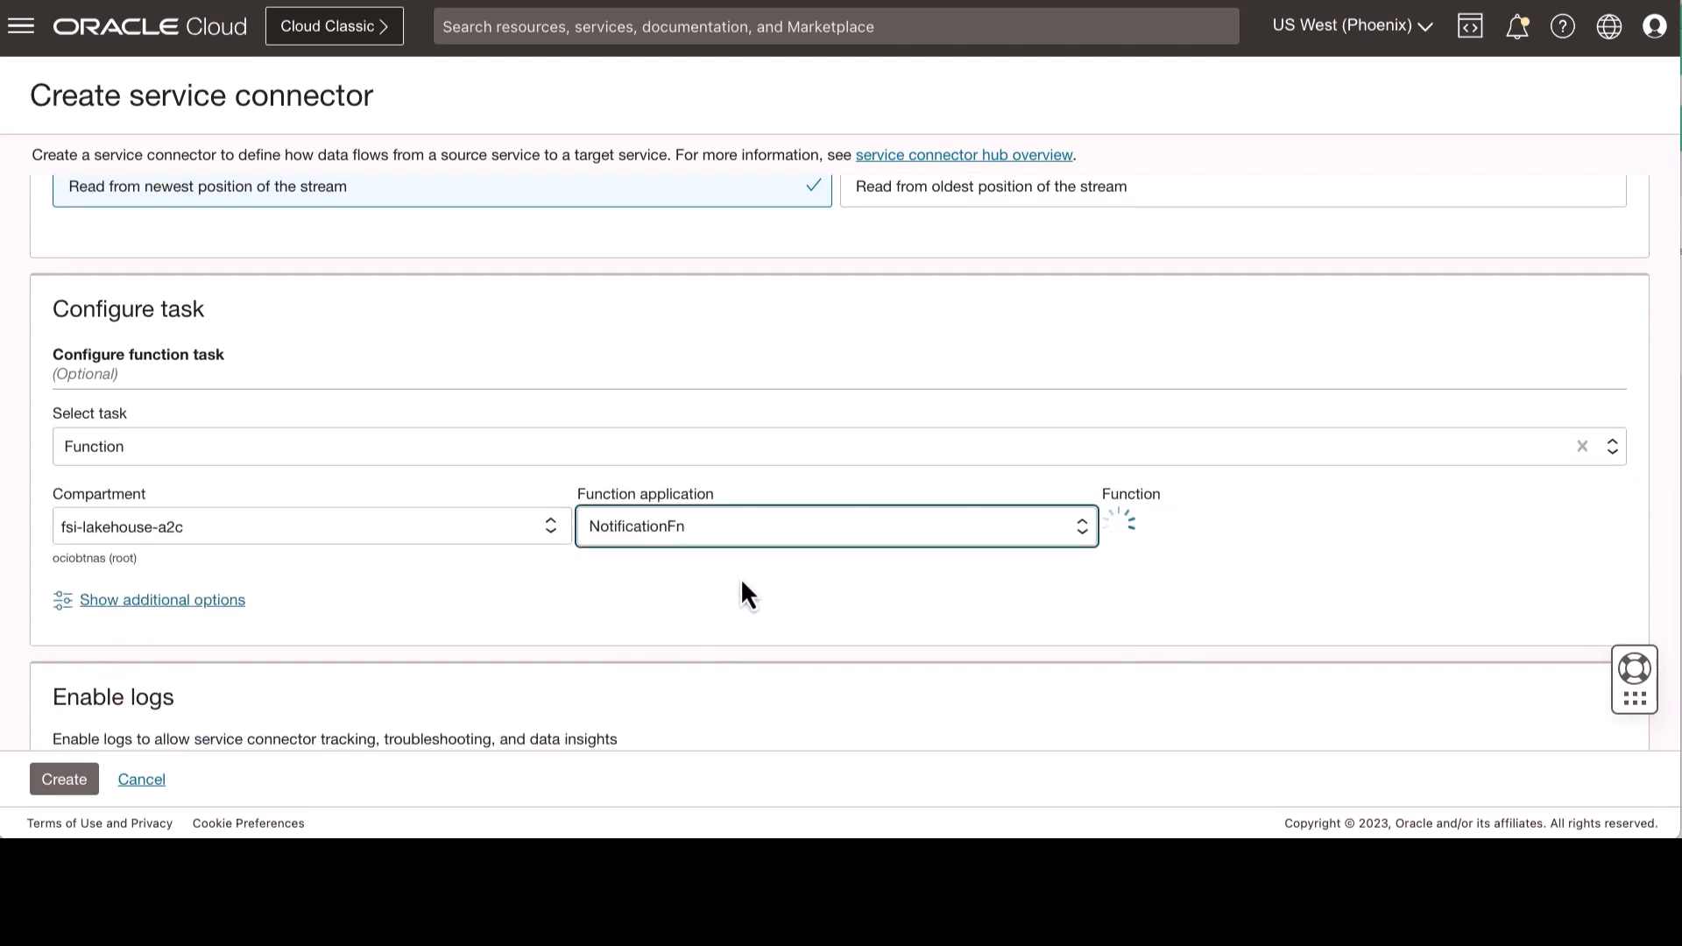
left_click(1174, 529)
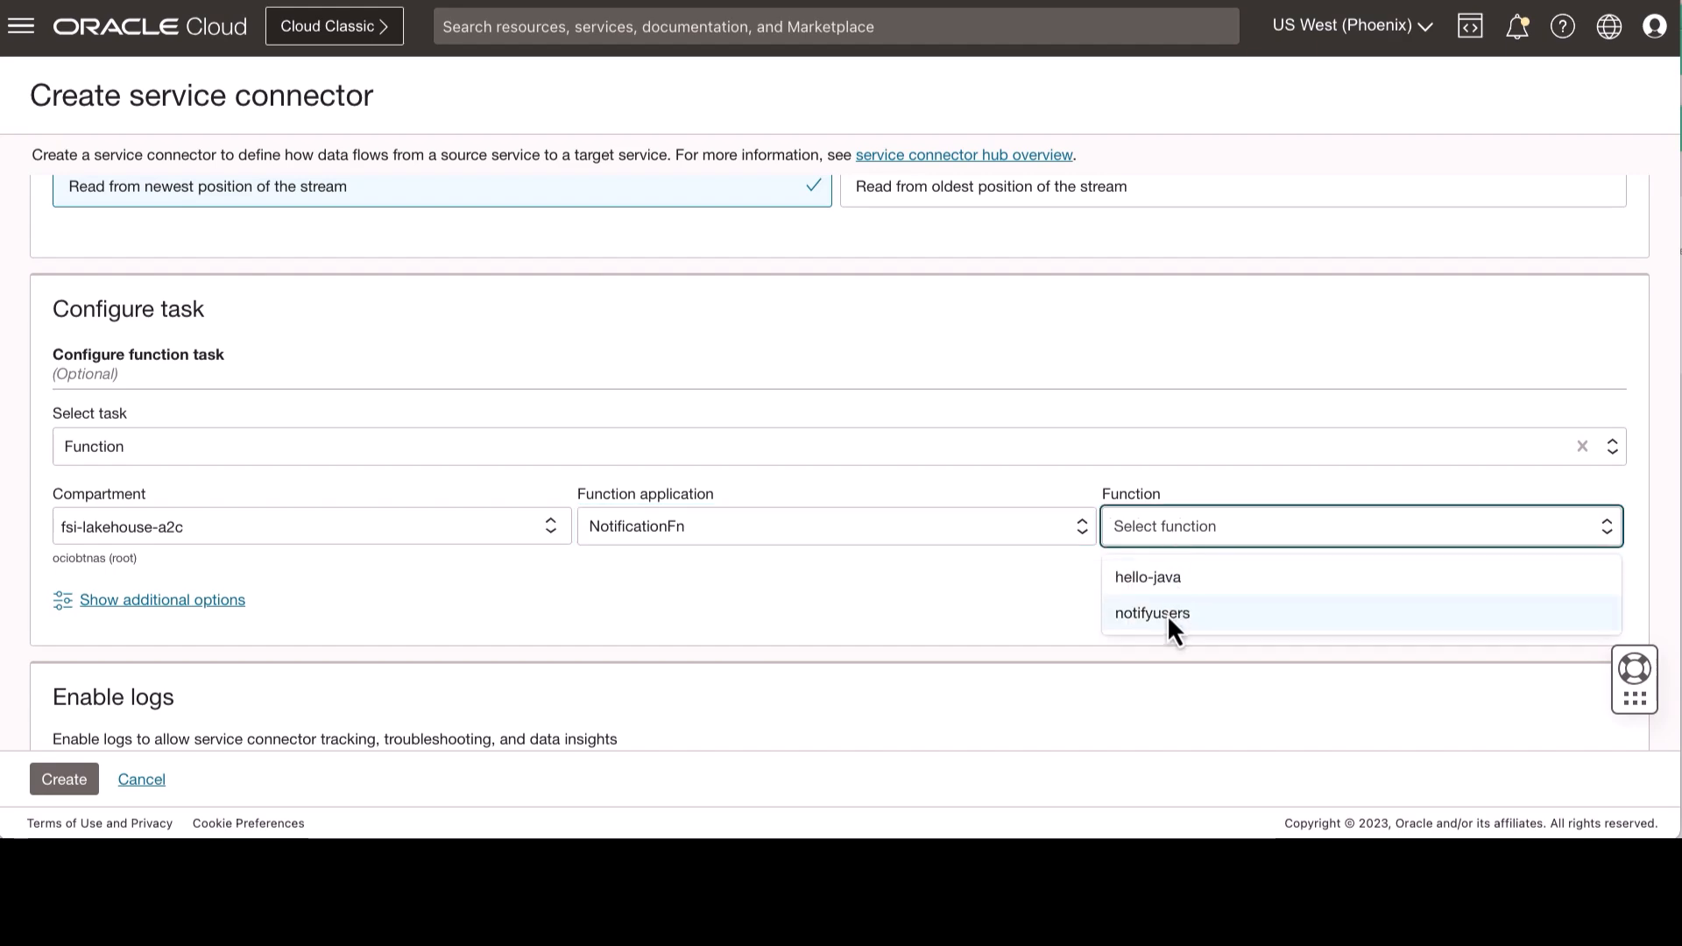
left_click(913, 594)
Set the connector's target to Object Storage and cancel creating the service connector.
scroll(916, 580, "up", 10)
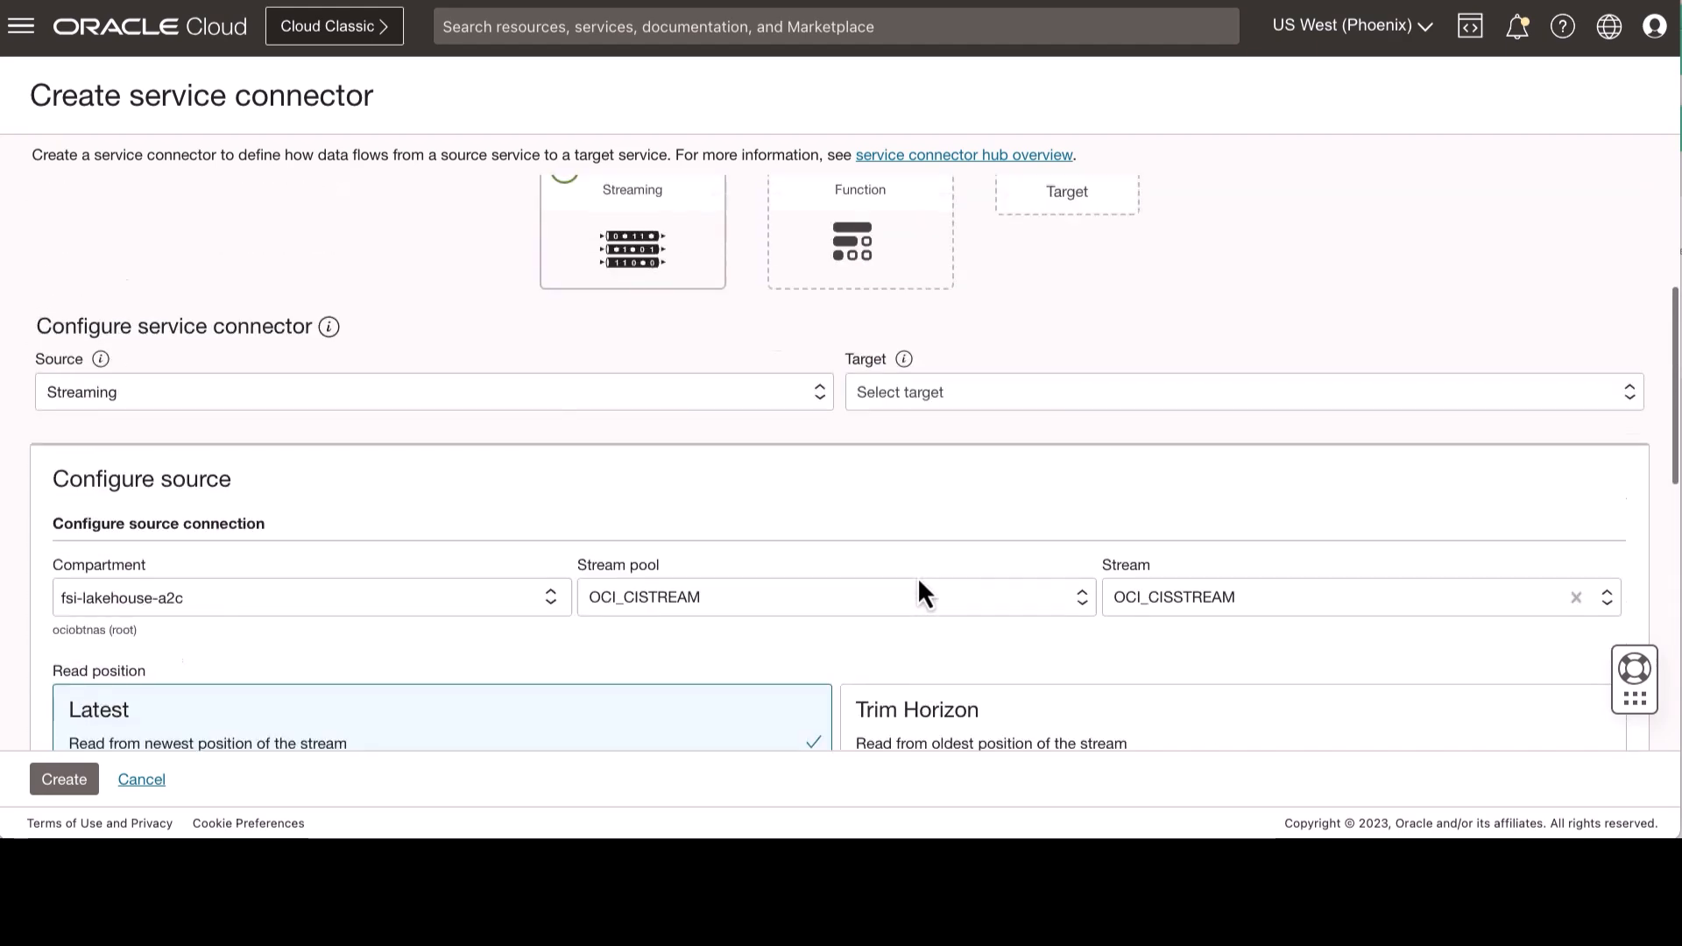
left_click(1016, 710)
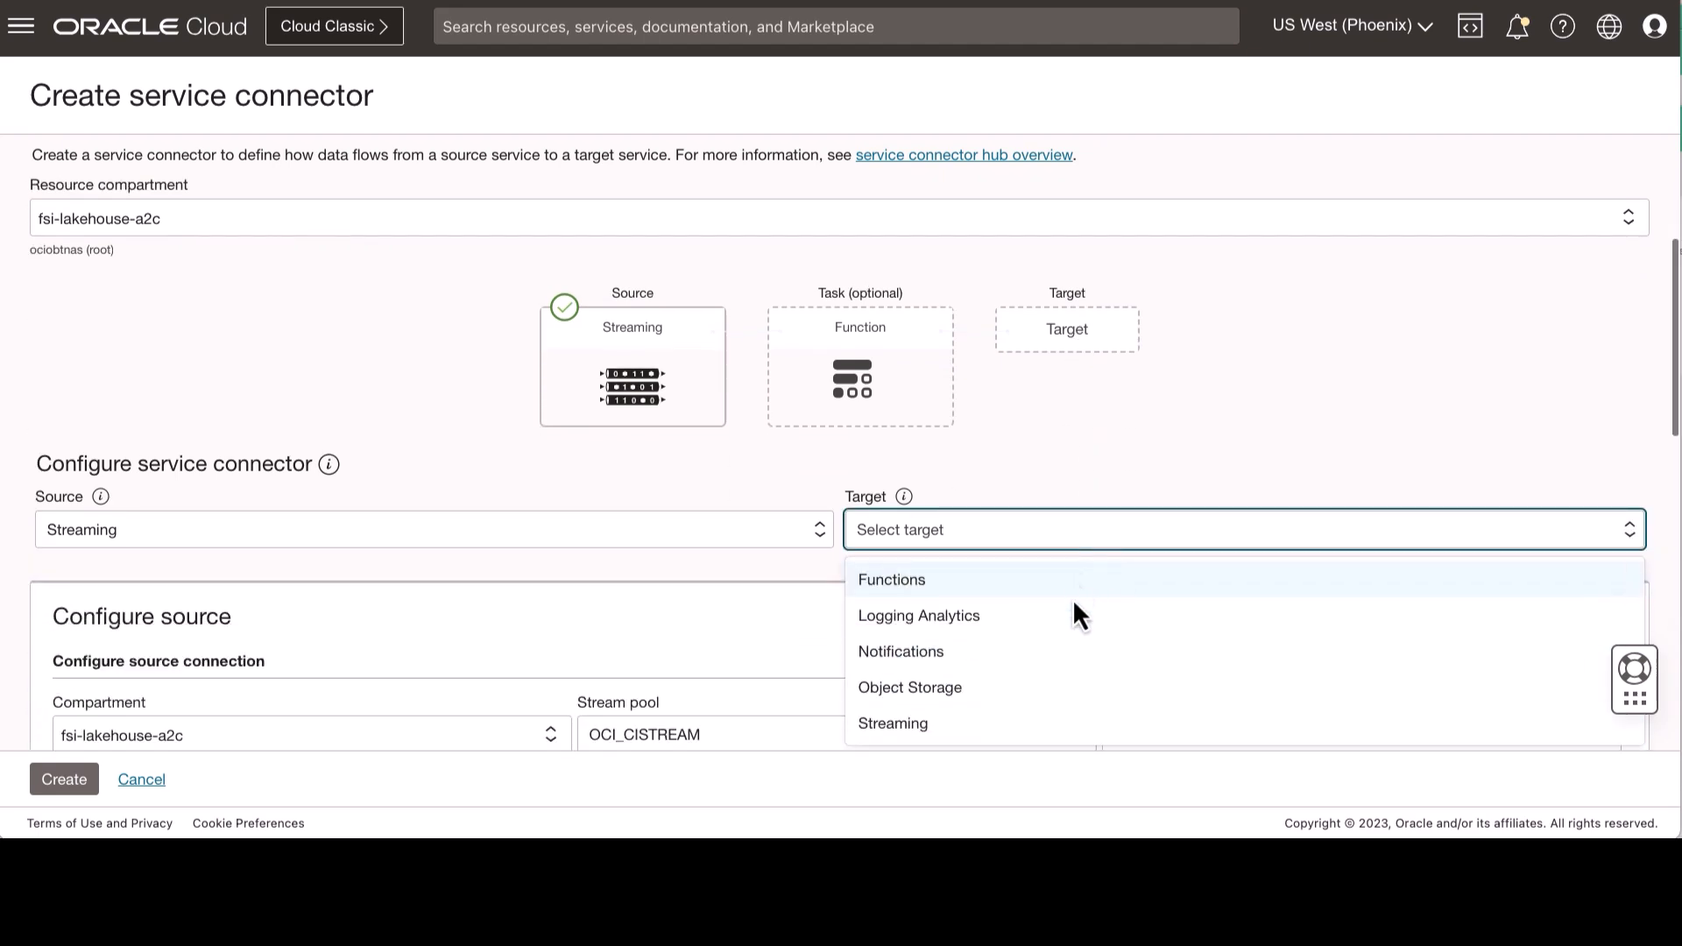
left_click(976, 687)
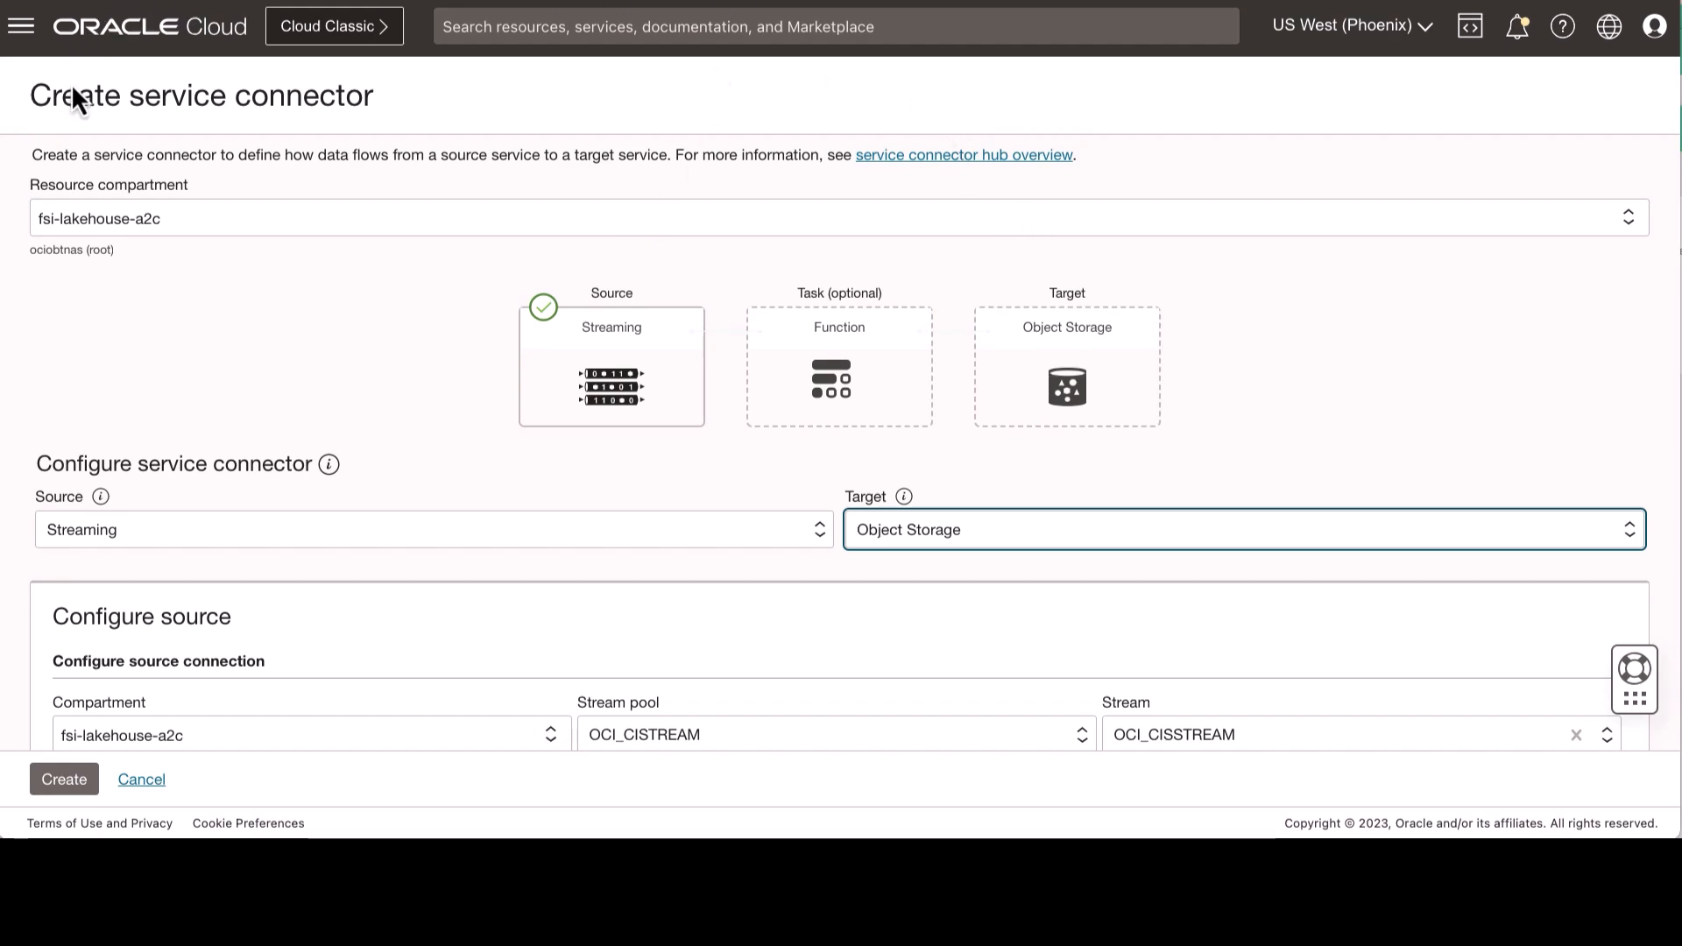
left_click(158, 784)
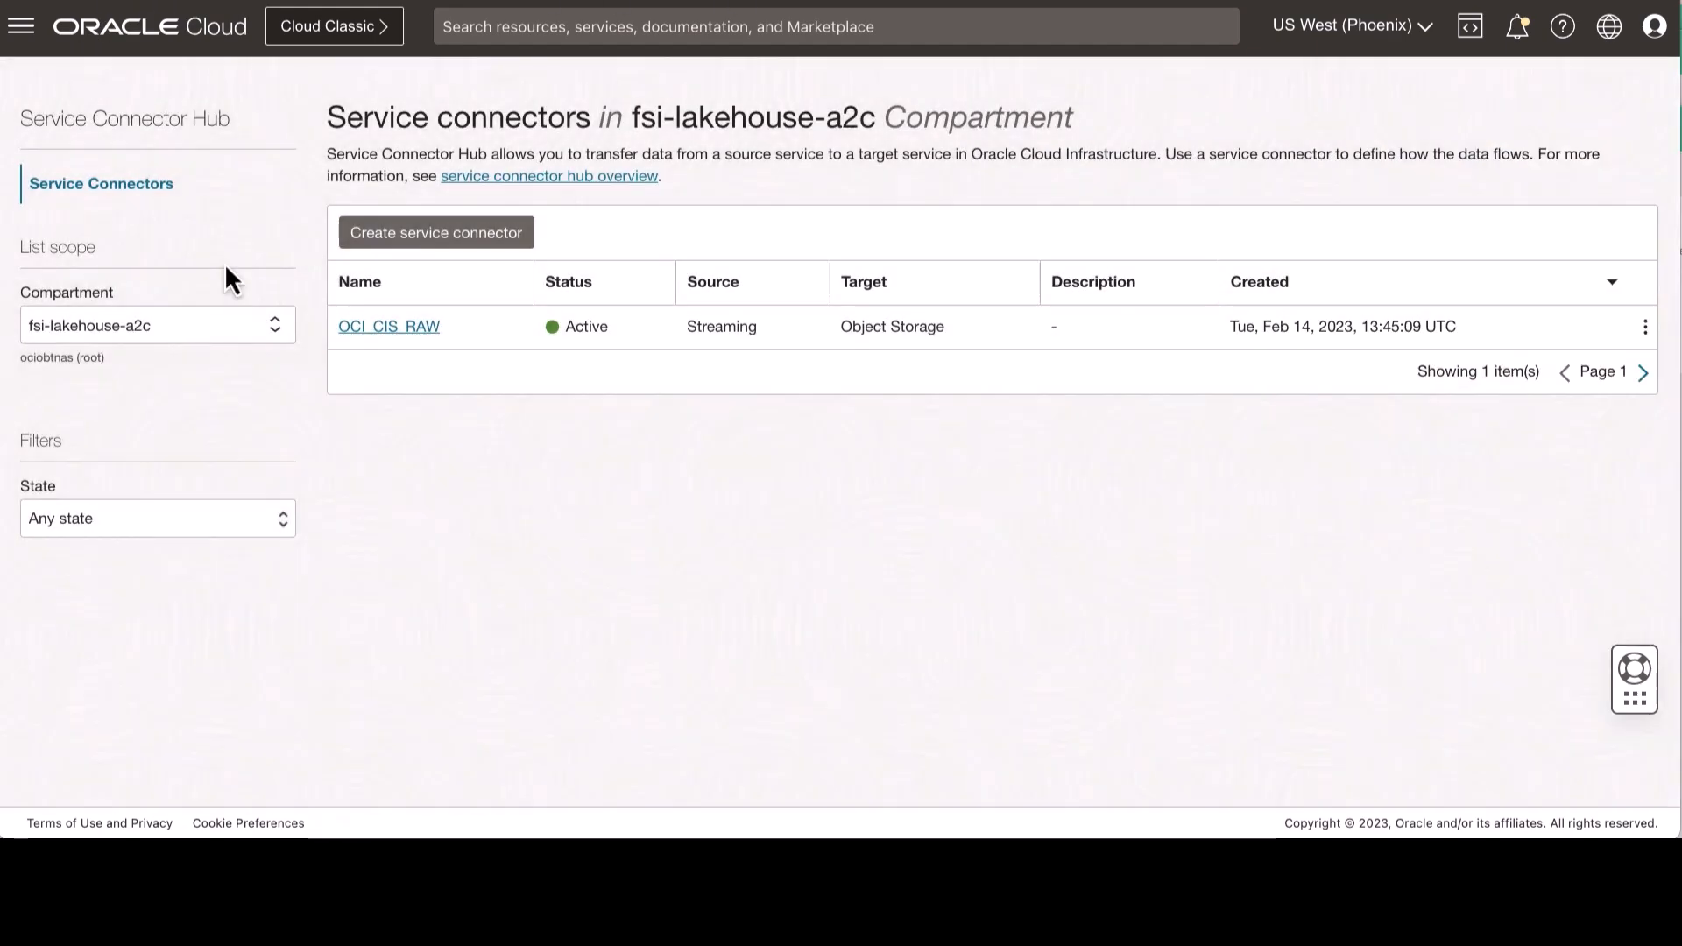
Review the configuration of the existing OCI_CIS_RAW service connector and open its target bucket RAW_DATA.
left_click(409, 330)
scroll(465, 412, "down", 4)
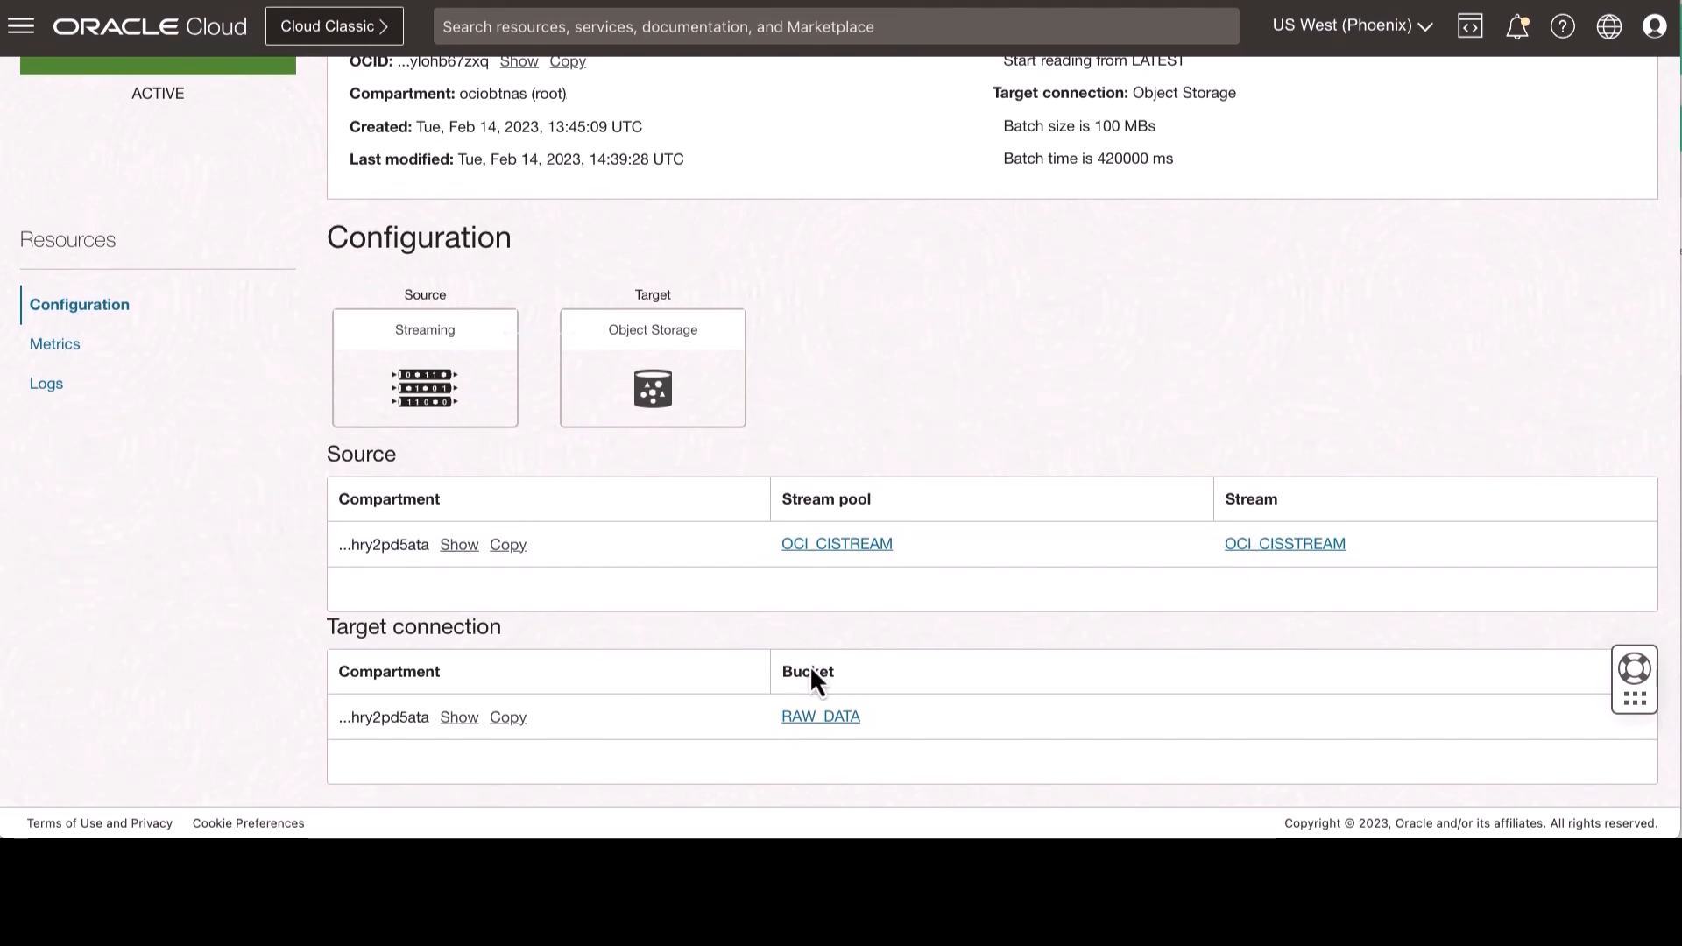
left_click(815, 718)
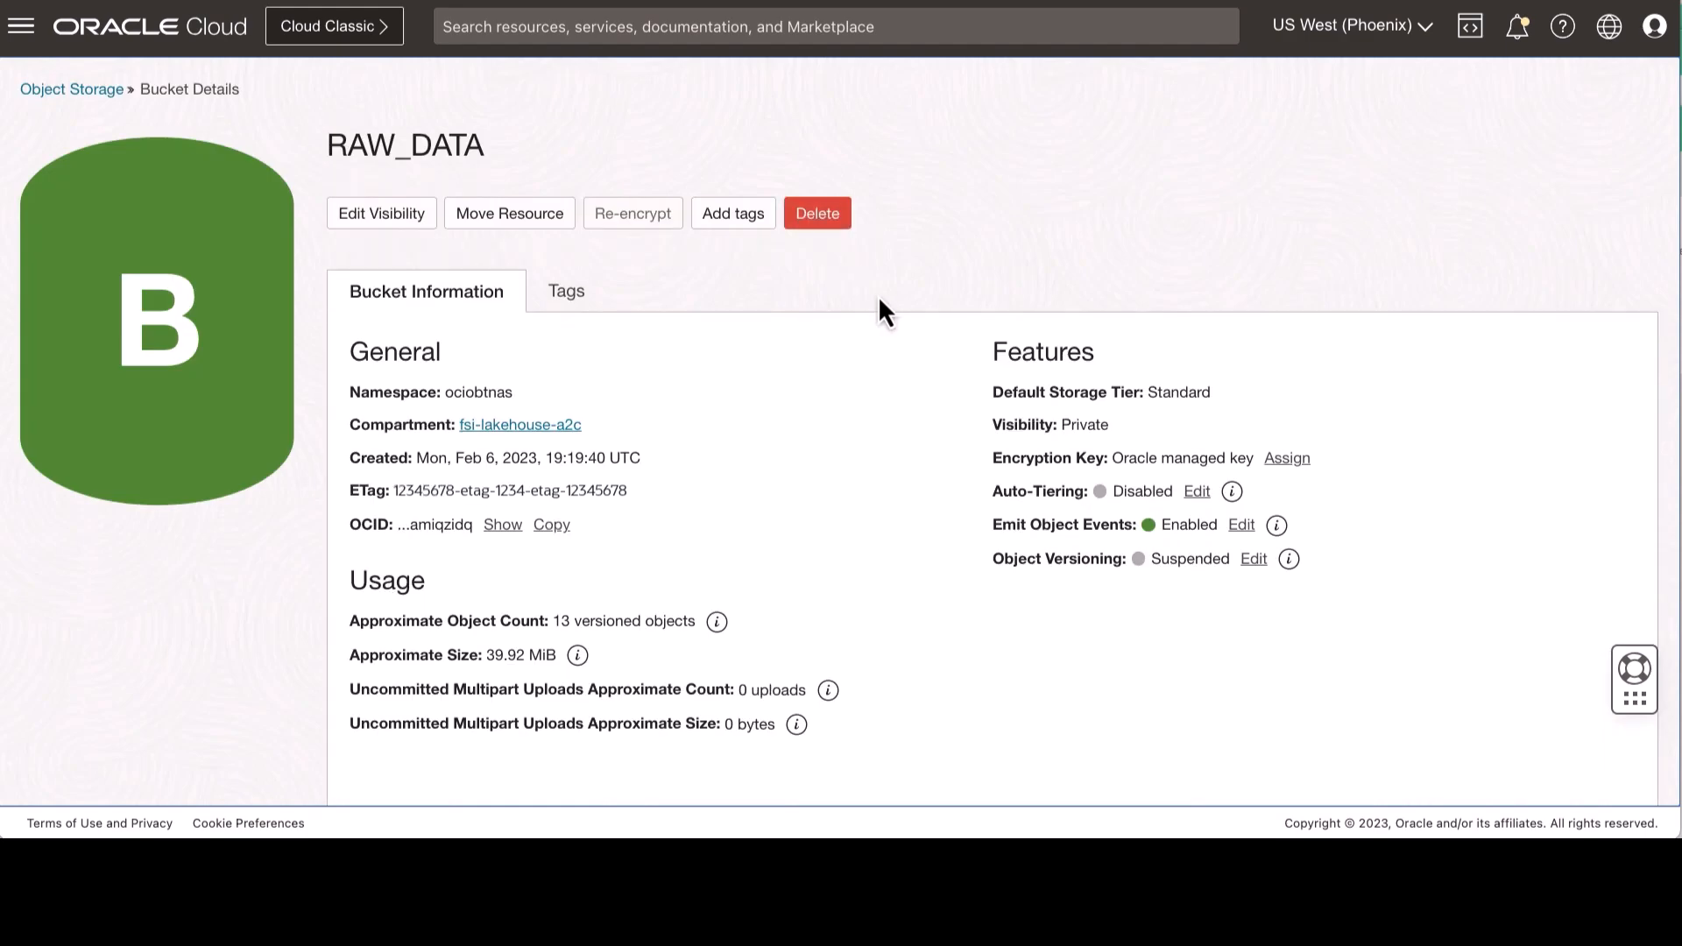
Expand the CIS_RAW folder and its nested subfolders in the bucket's objects and examine the stored data files.
scroll(877, 296, "down", 5)
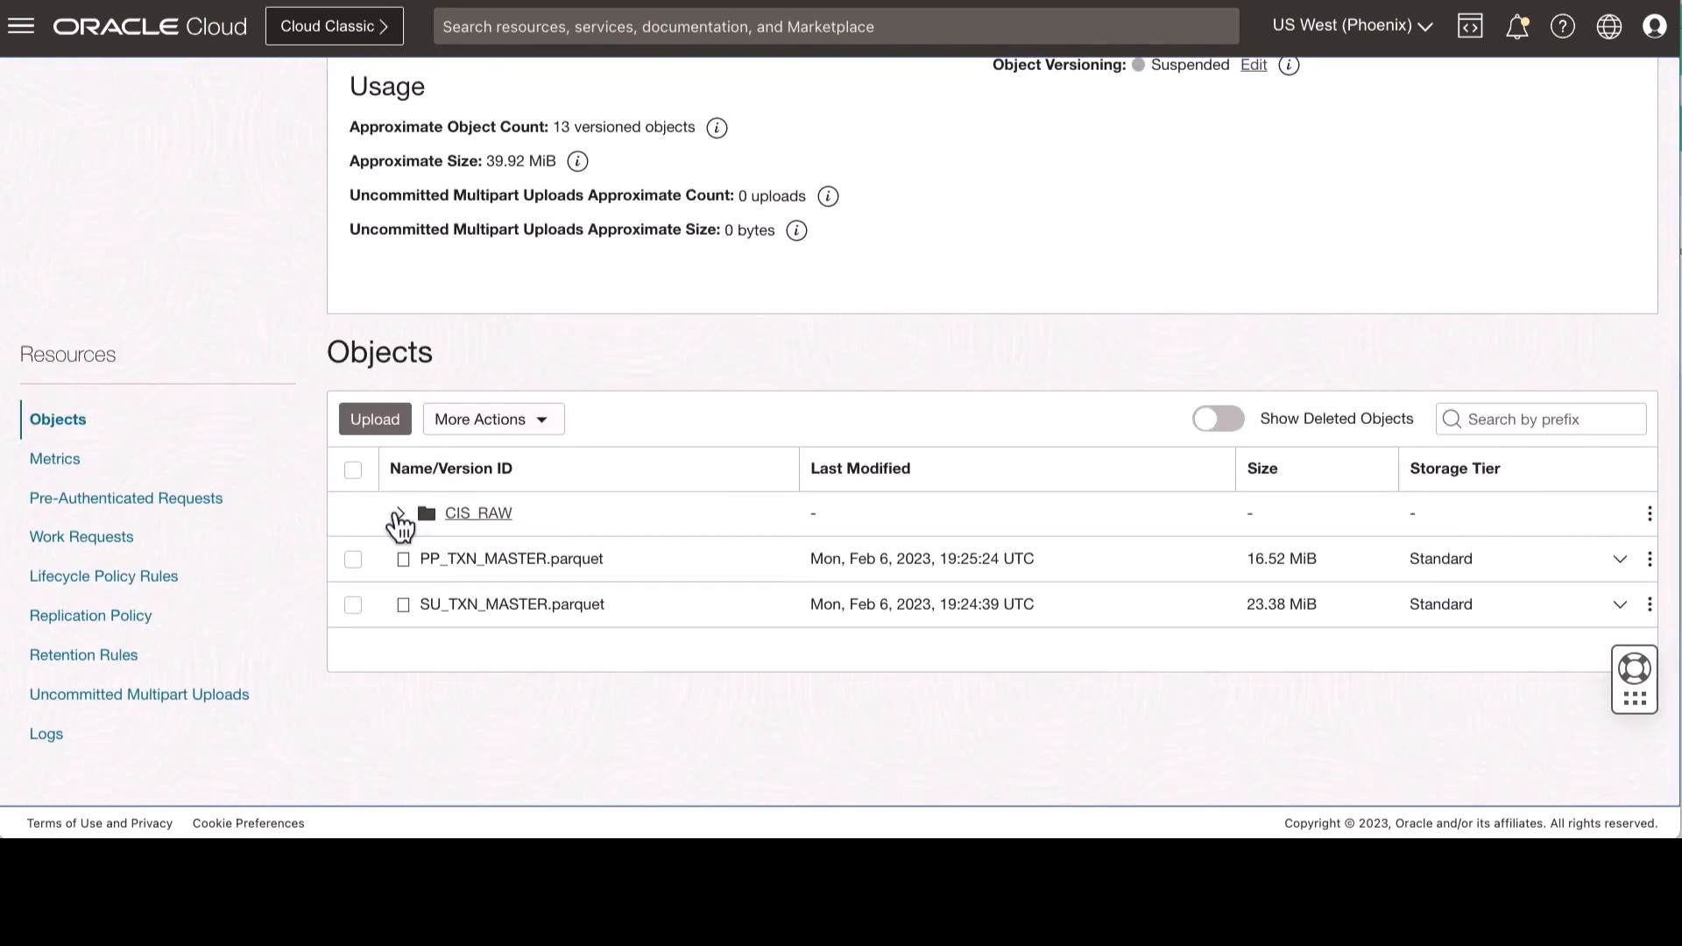
left_click(400, 515)
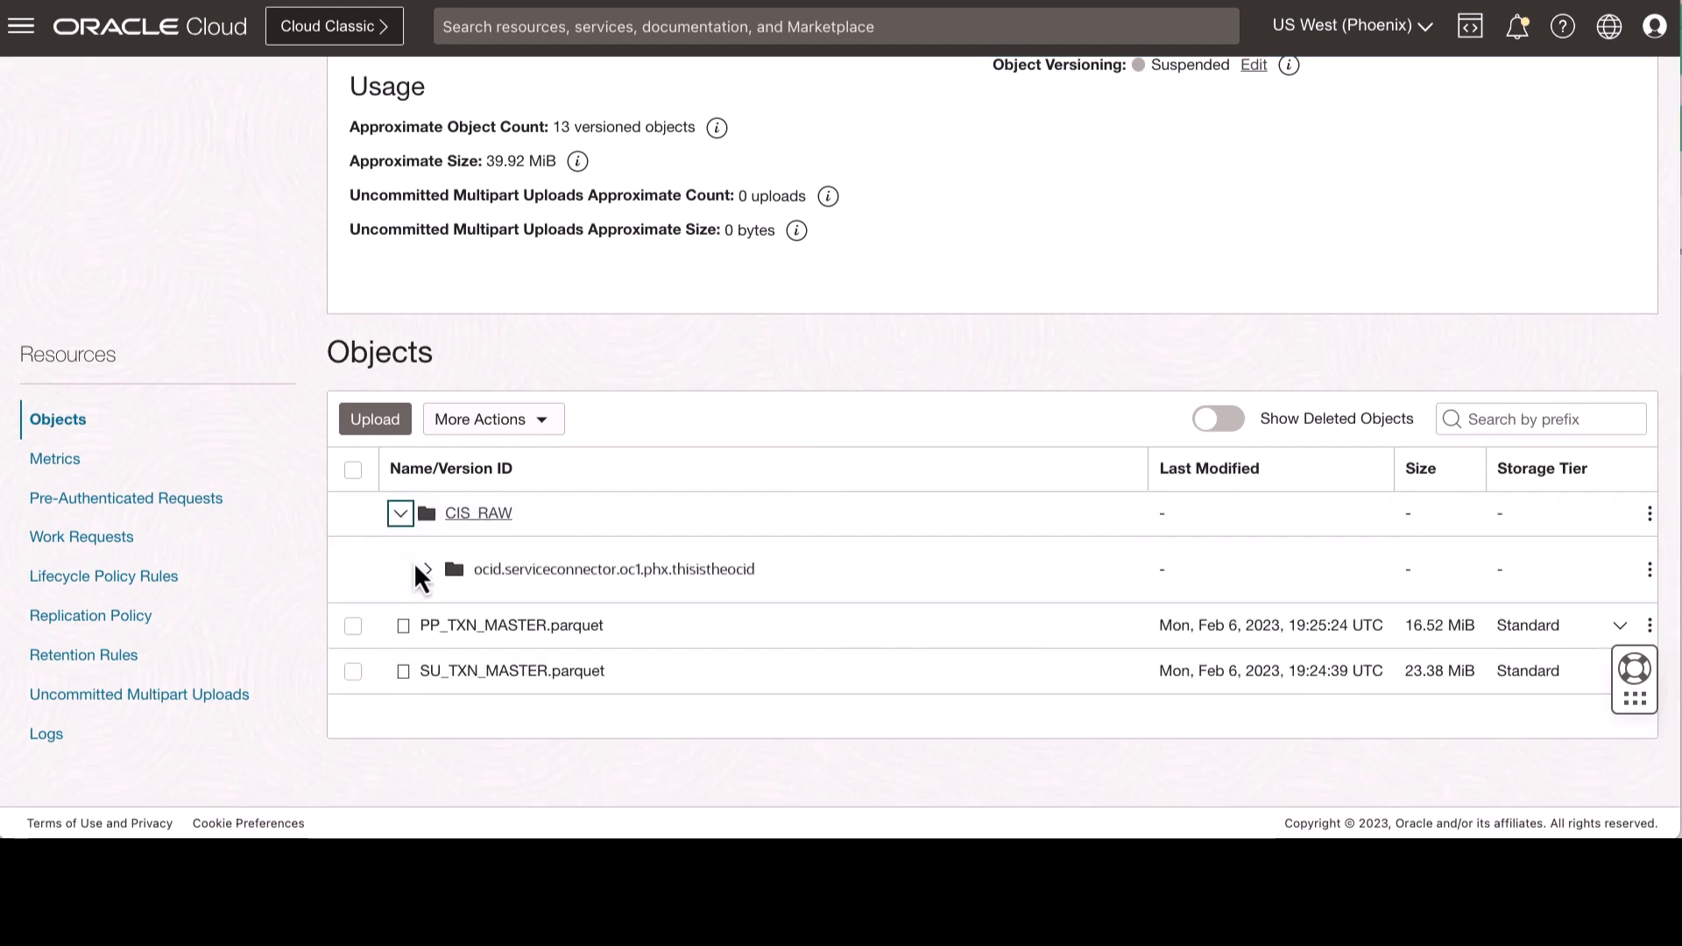
left_click(428, 570)
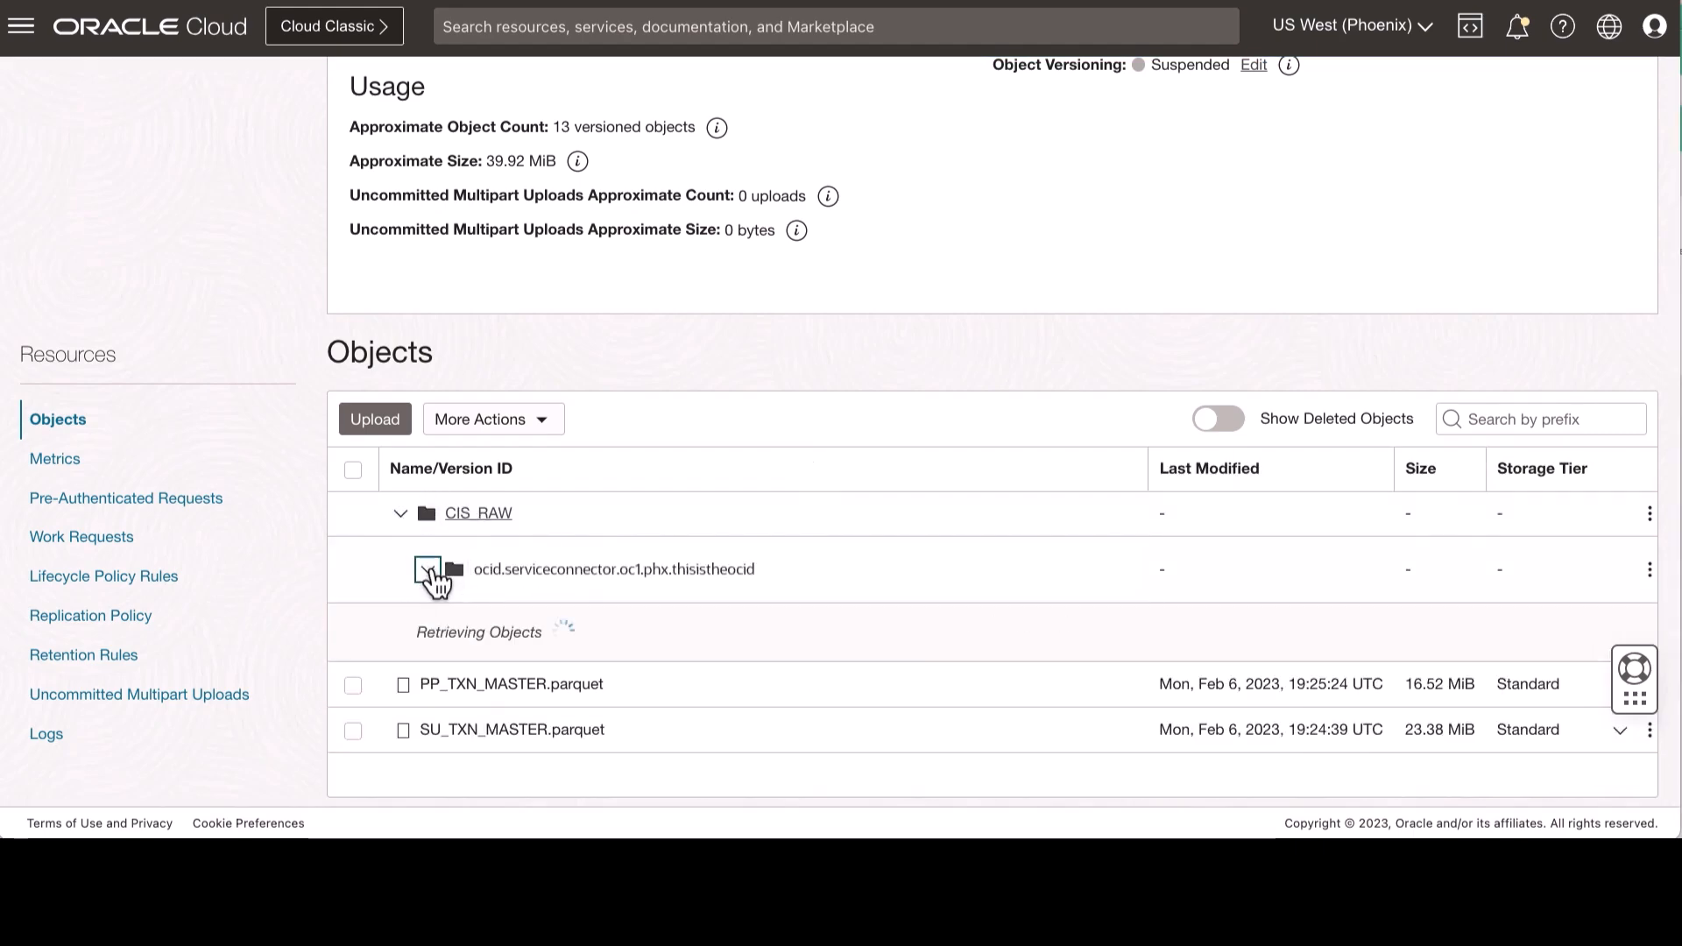
left_click(455, 624)
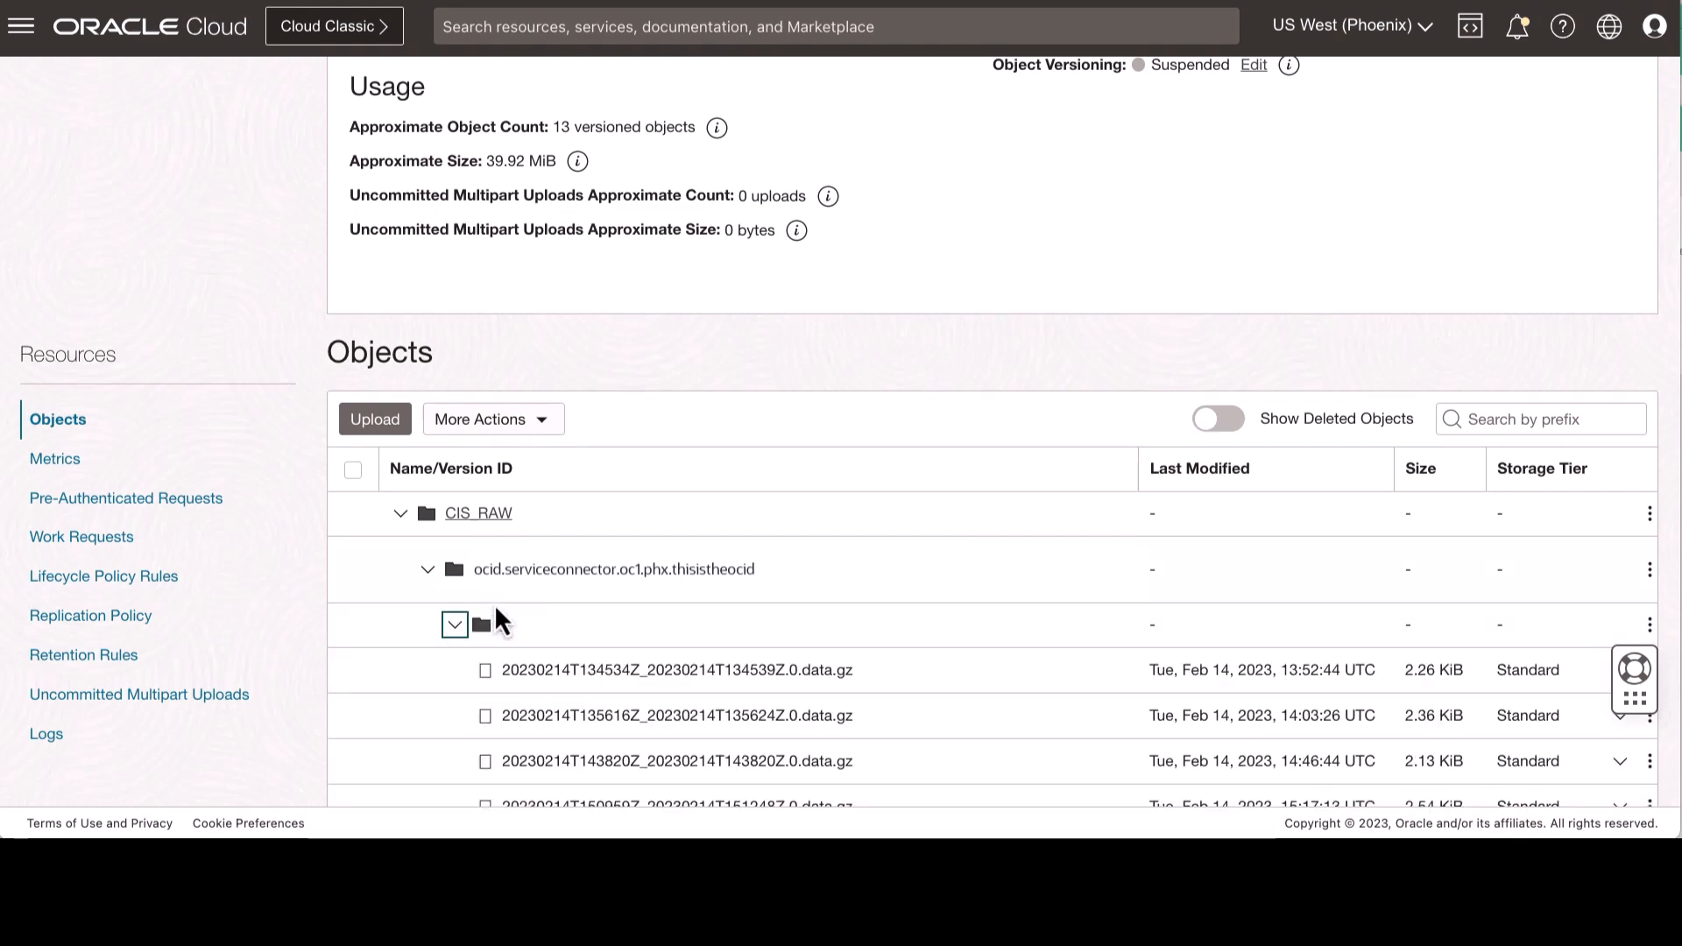
scroll(496, 617, "down", 5)
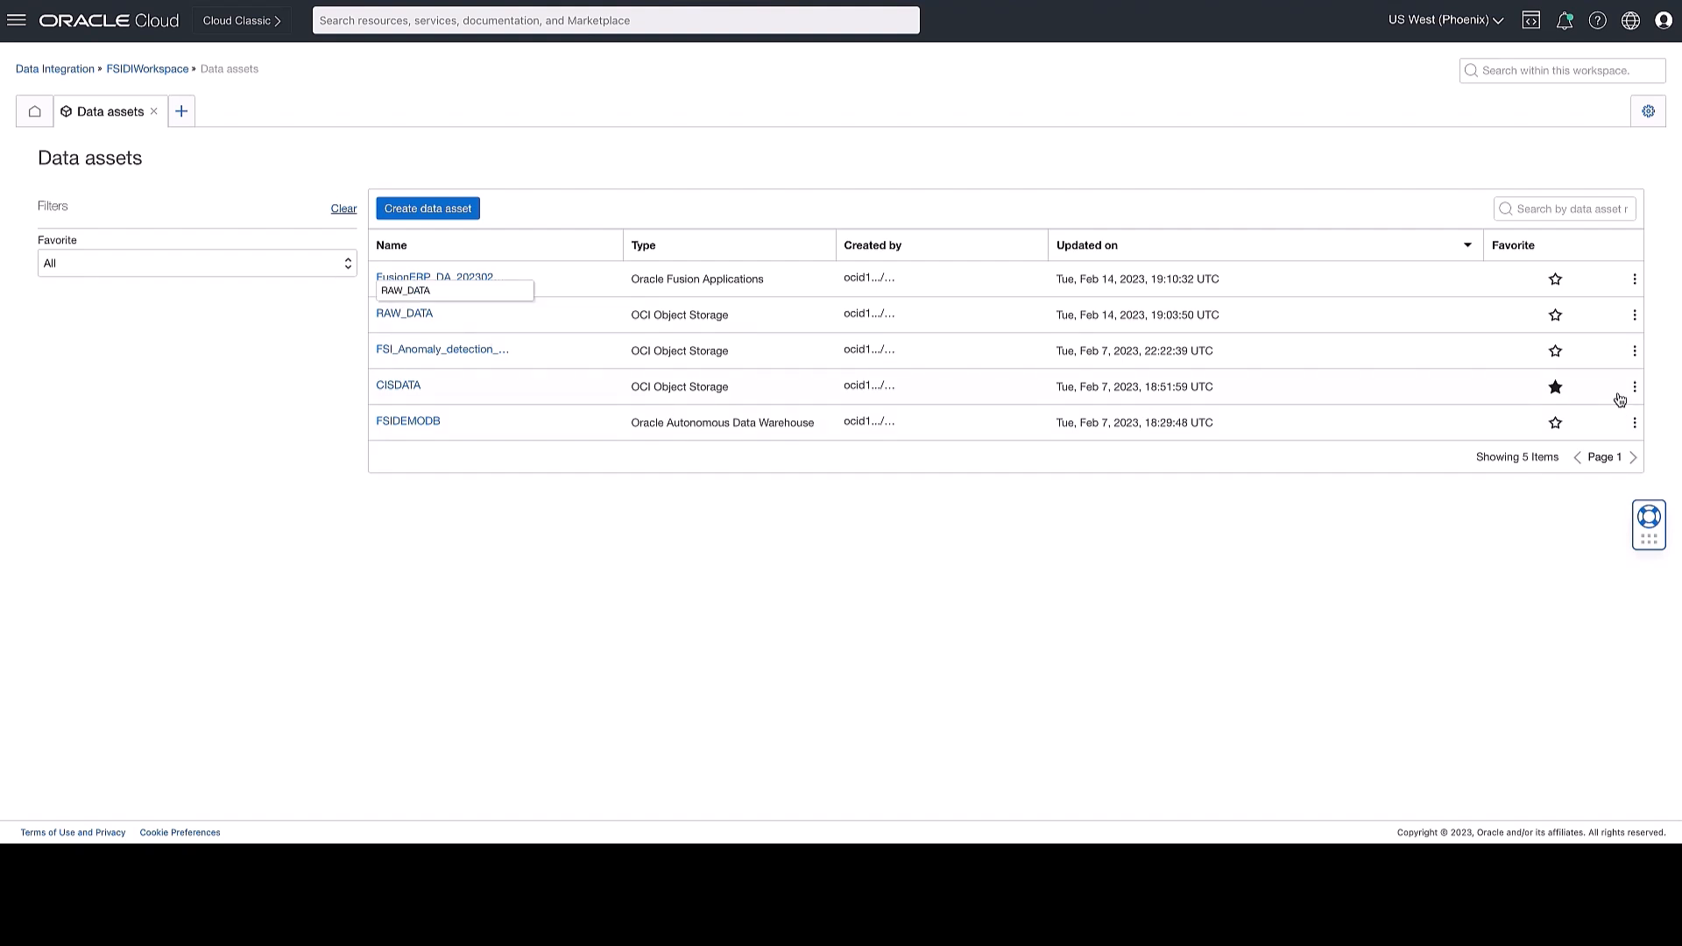
Test the default connection of the FSI_Anomaly_detection_data data asset in FSIDIWorkspace and dismiss the notification.
left_click(1635, 350)
left_click(1564, 431)
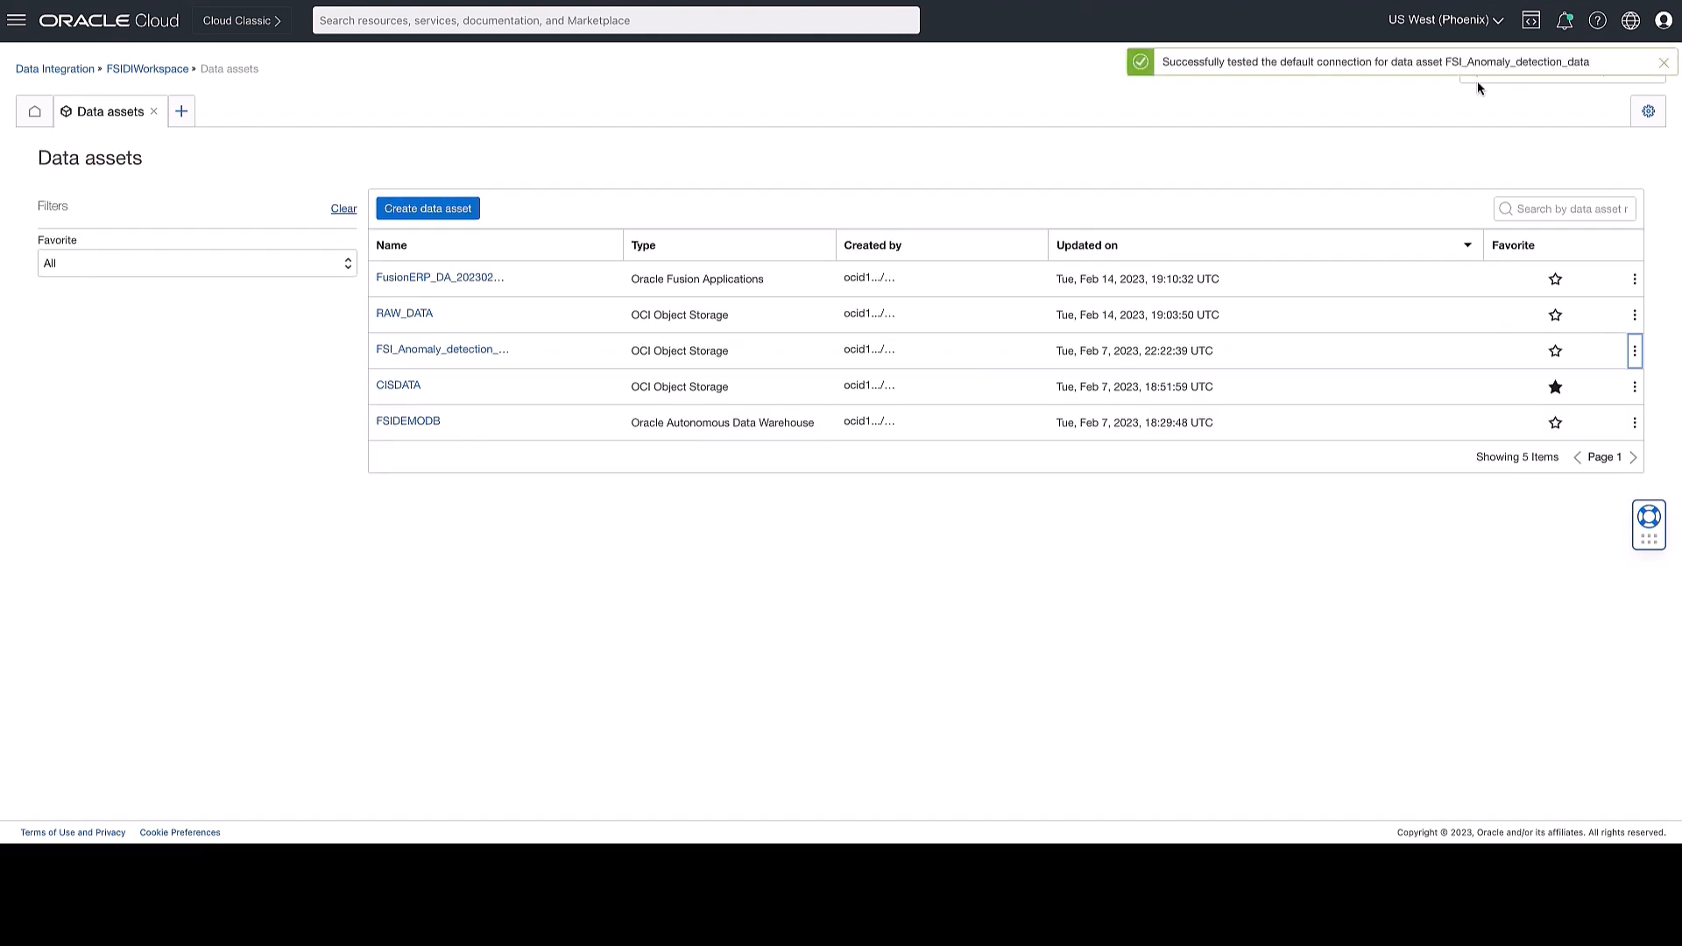
left_click(1663, 62)
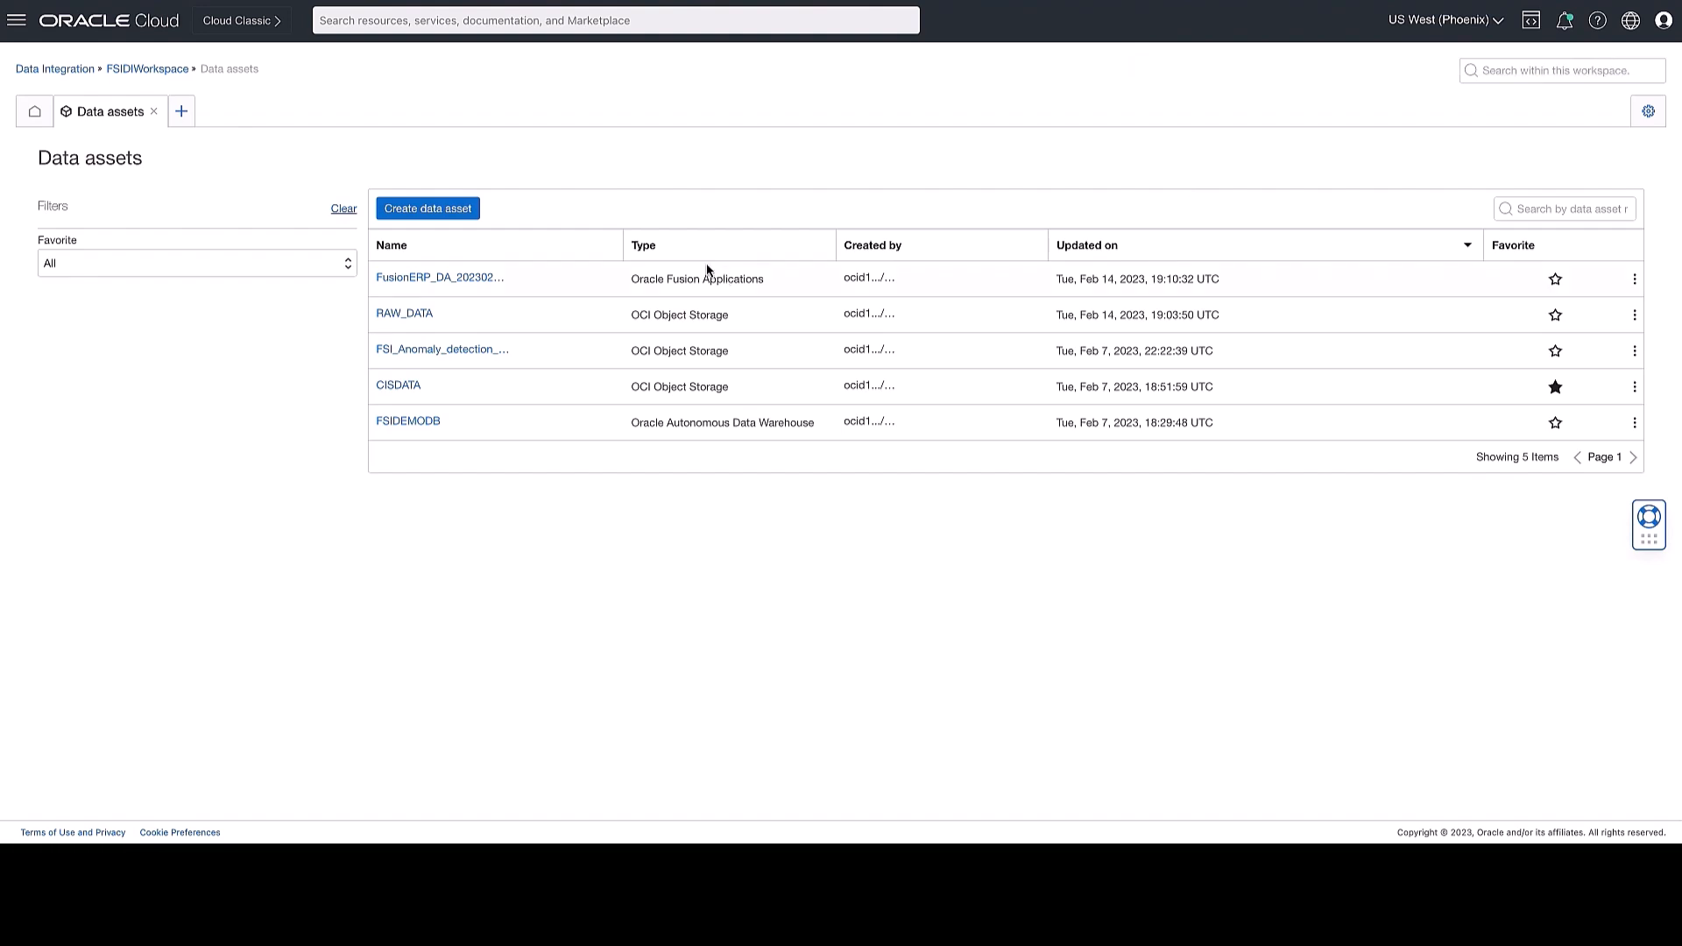
Start a new data asset and name it RDS_Oracle_DA_20230214_152152.
left_click(410, 209)
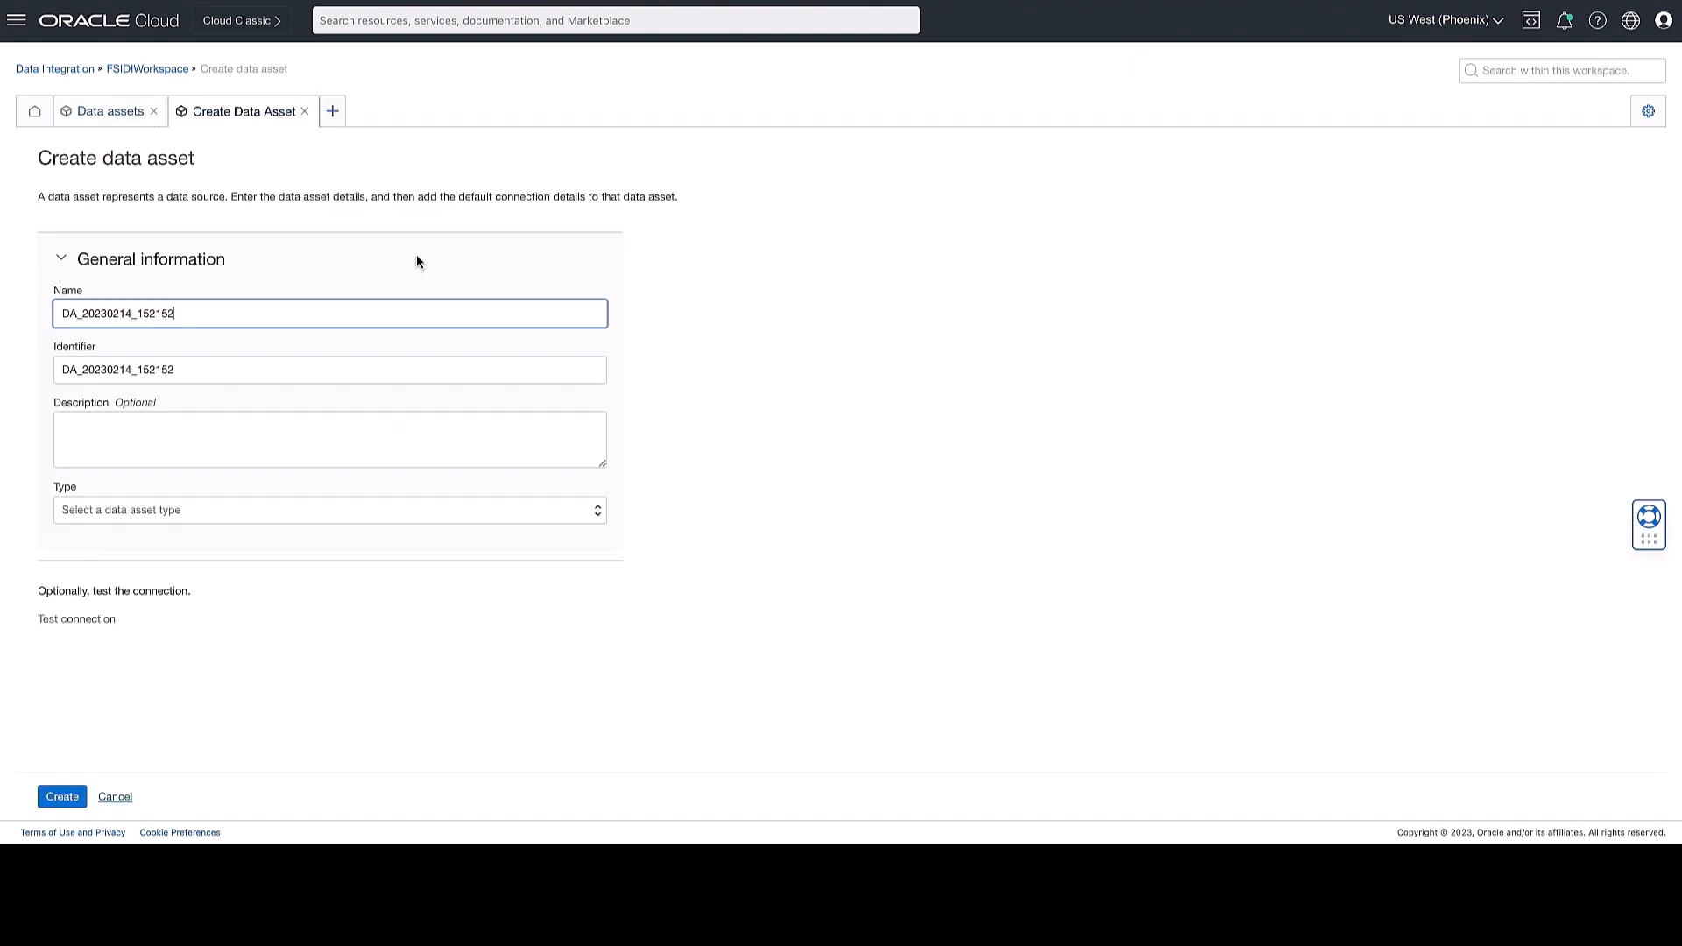
left_click(67, 303)
type("RDS_")
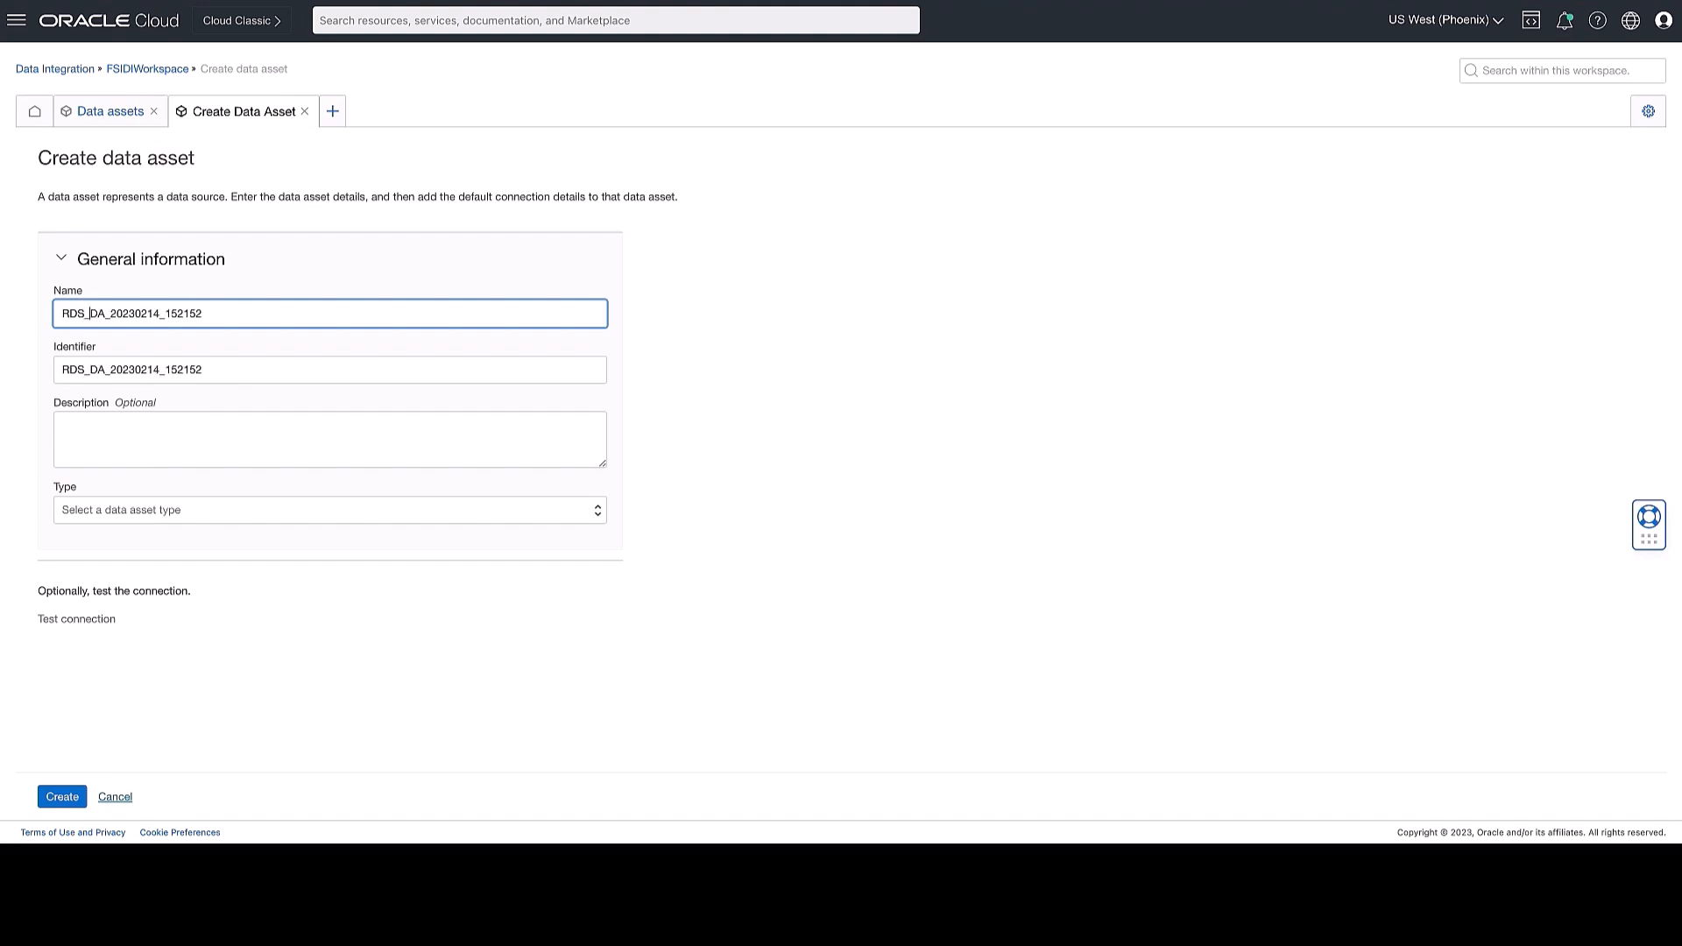
type("OR")
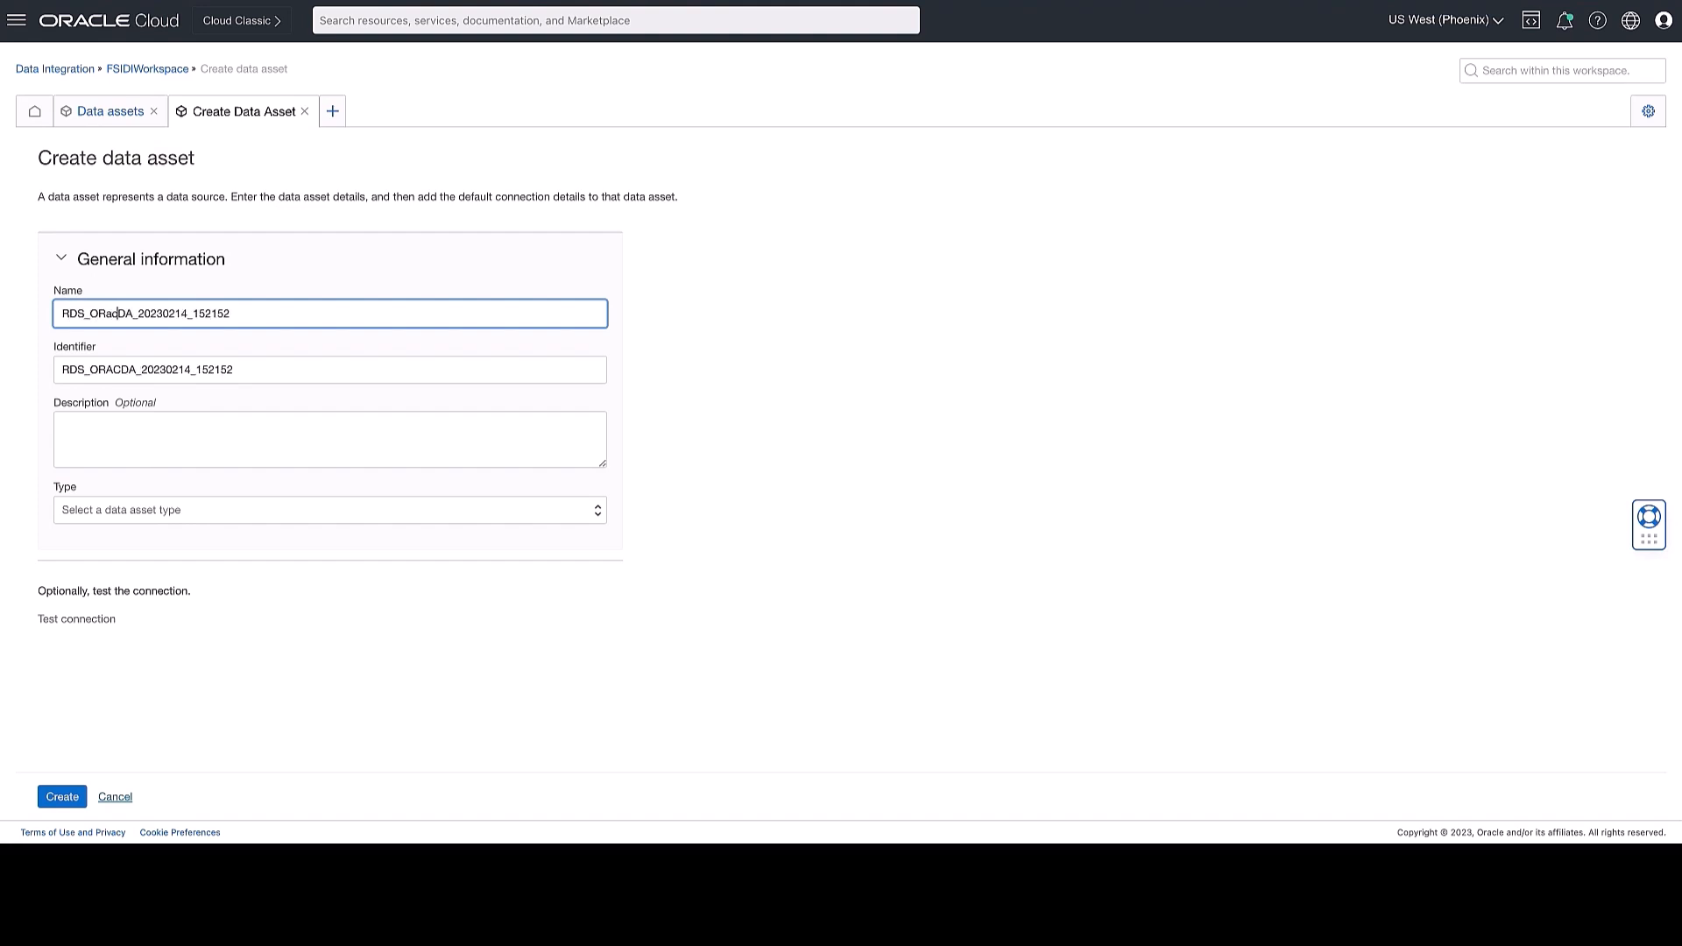
key("BackSpace")
type("racle_")
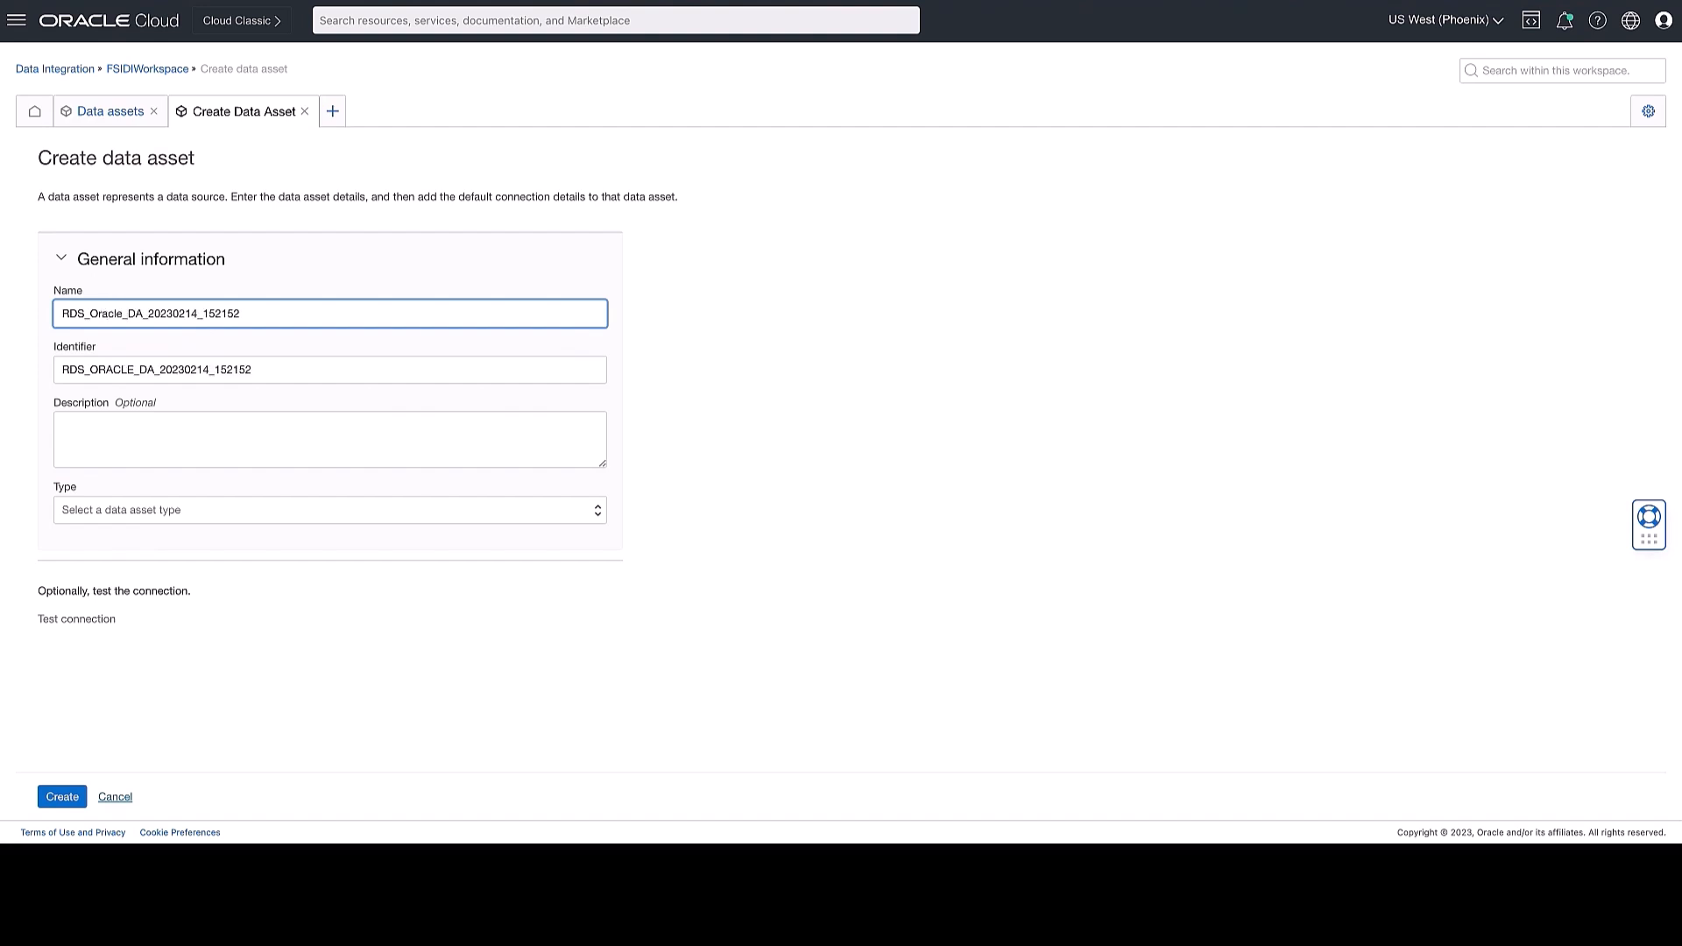
Browse the available data asset types, choose Oracle on Amazon RDS, and cancel creating the data asset.
left_click(200, 509)
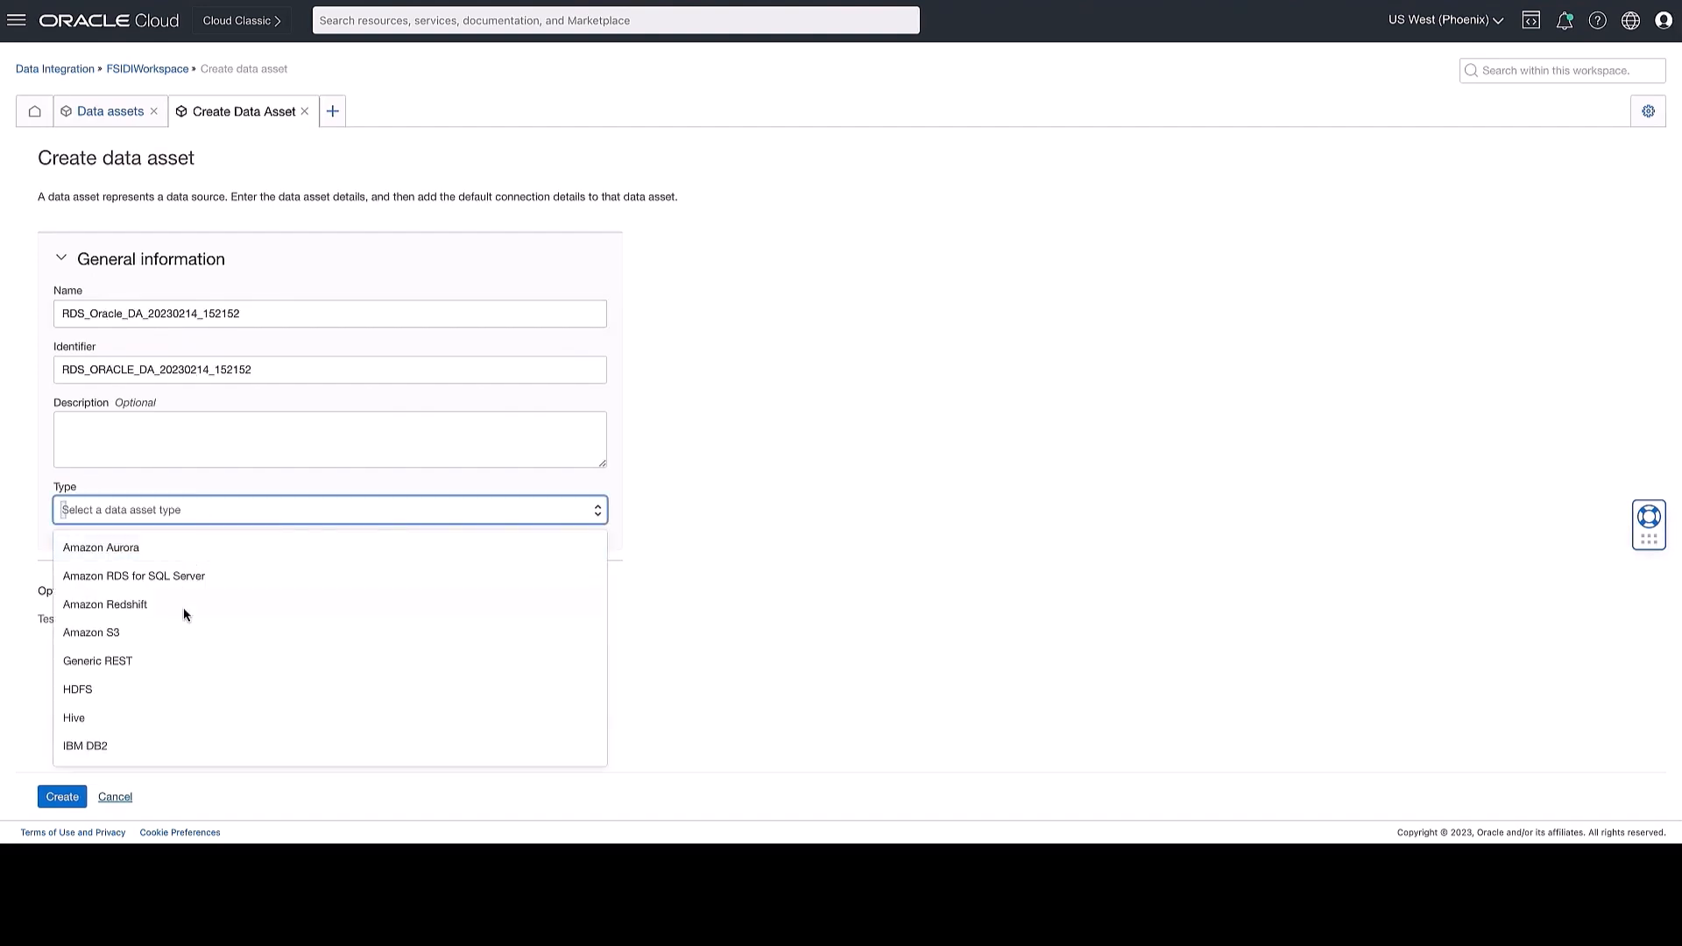
scroll(184, 614, "down", 3)
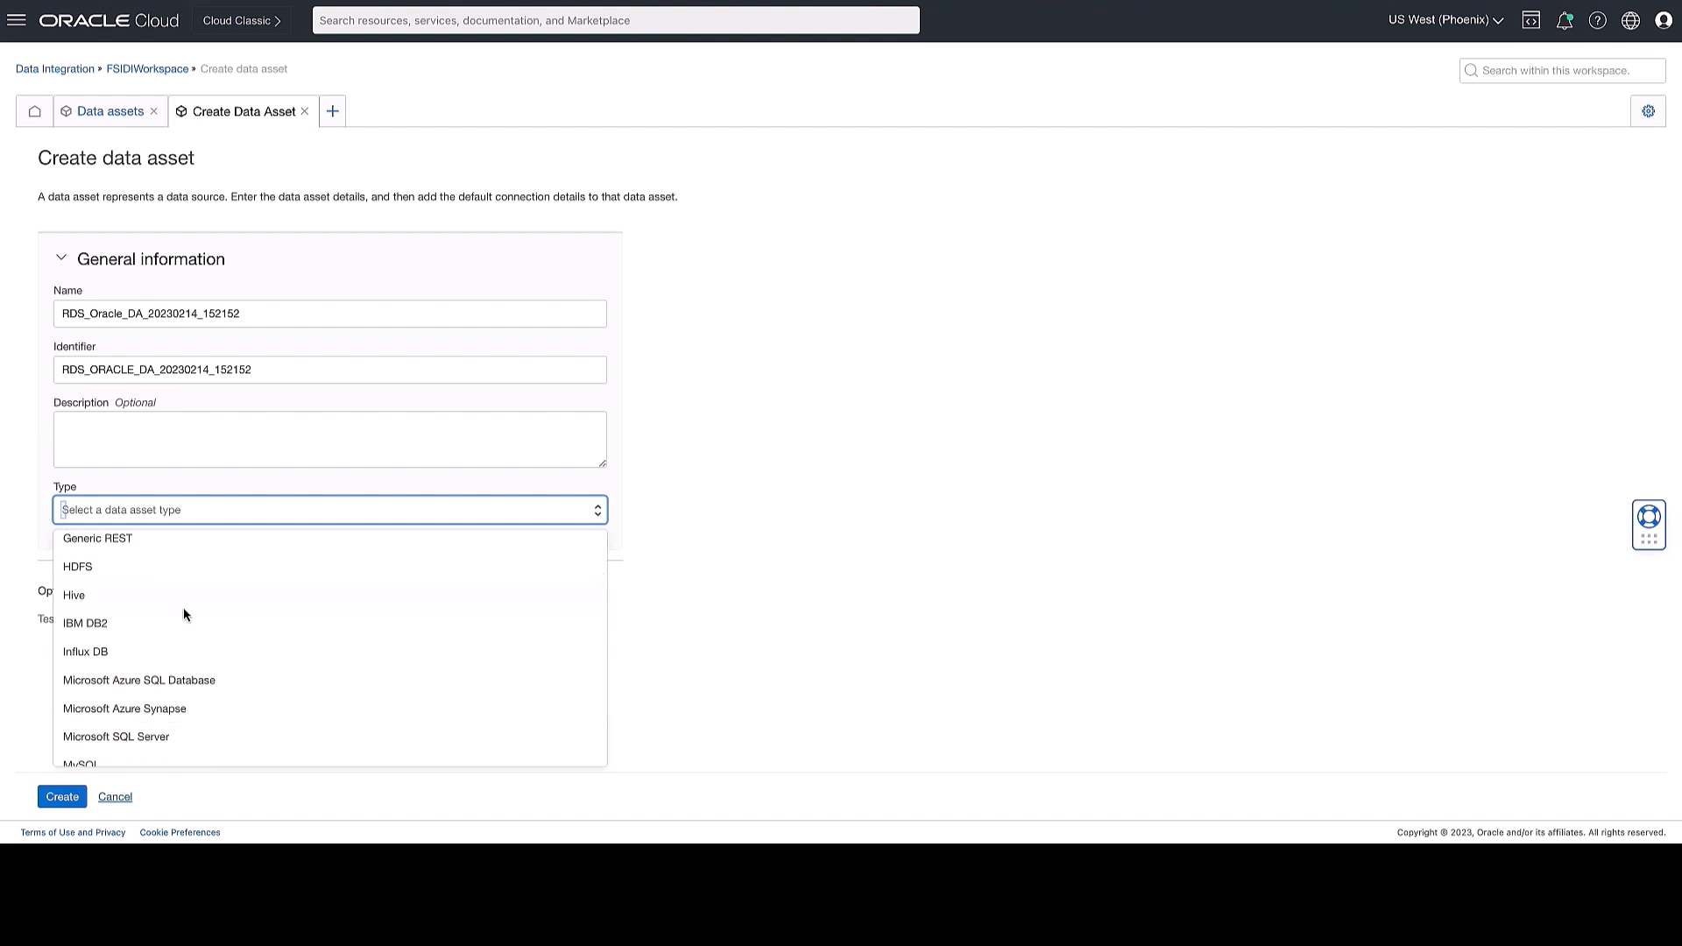
scroll(182, 608, "down", 3)
scroll(182, 607, "down", 1)
scroll(183, 608, "up", 3)
scroll(184, 614, "up", 3)
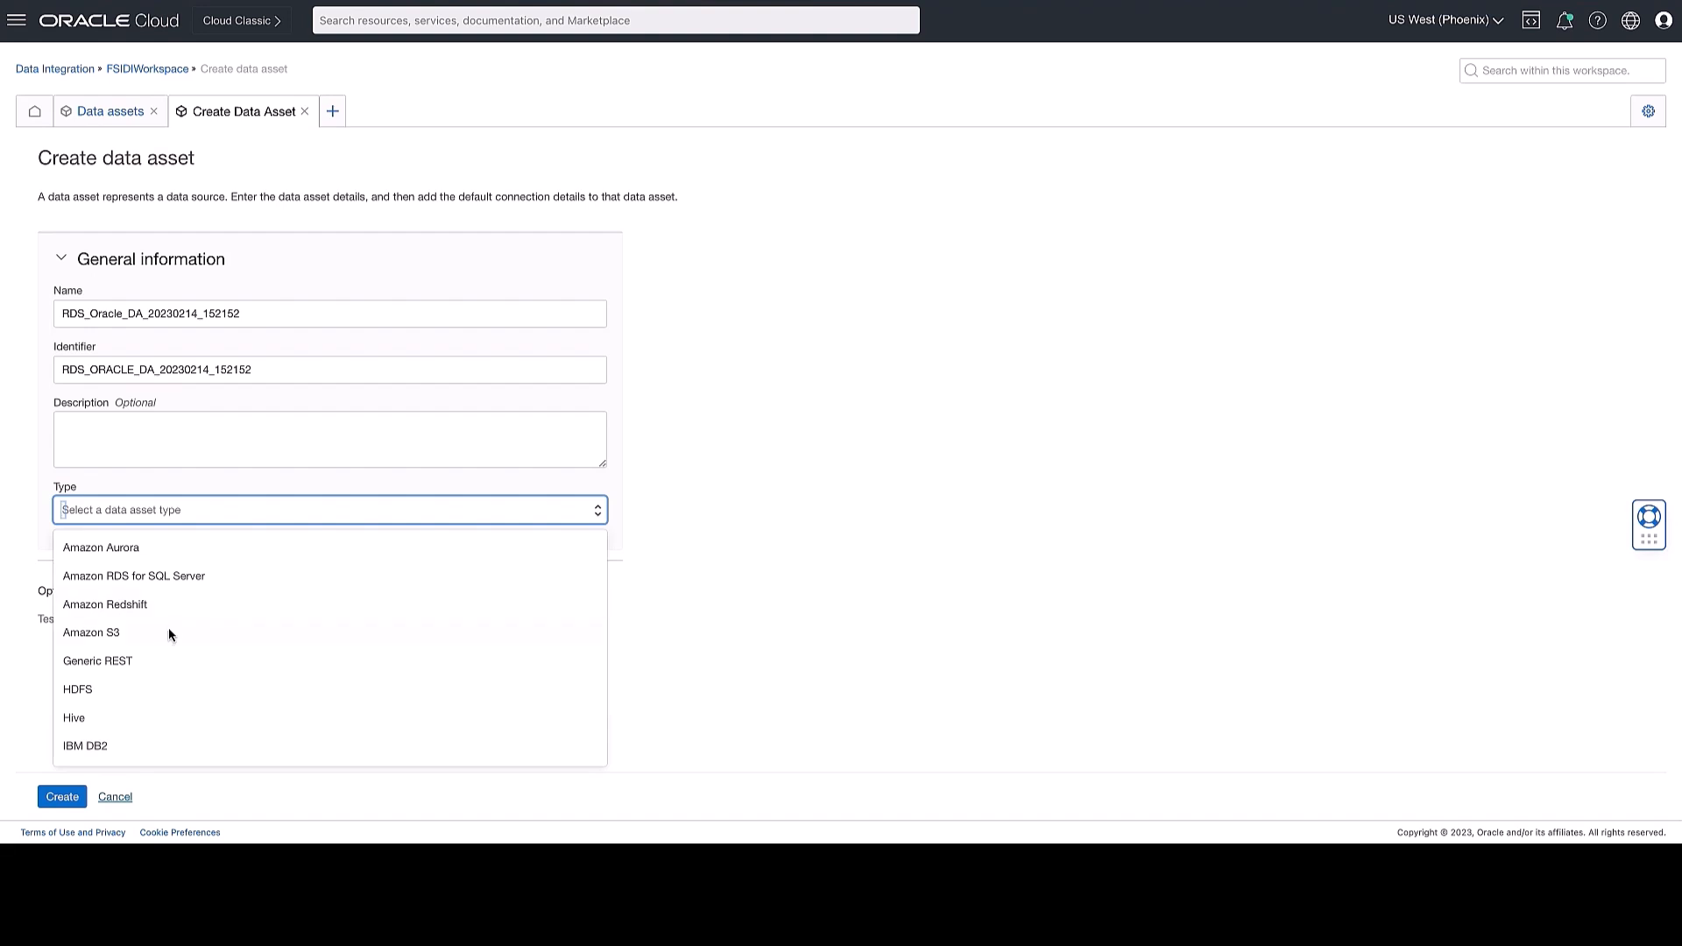
scroll(168, 630, "down", 3)
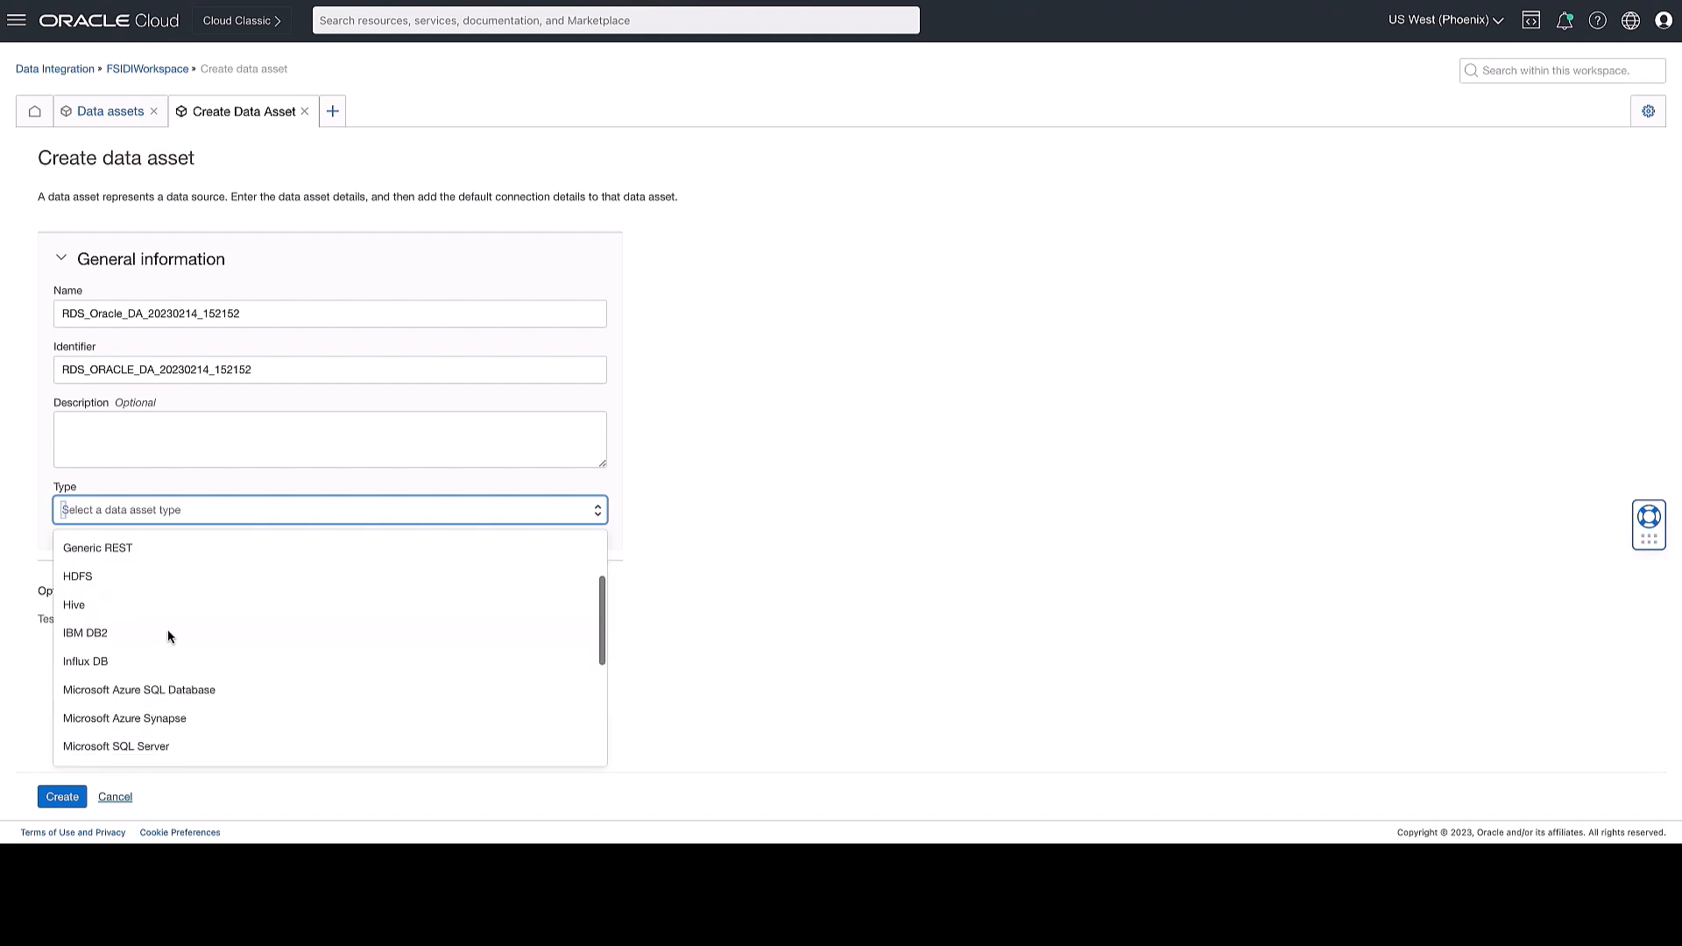
scroll(168, 631, "down", 6)
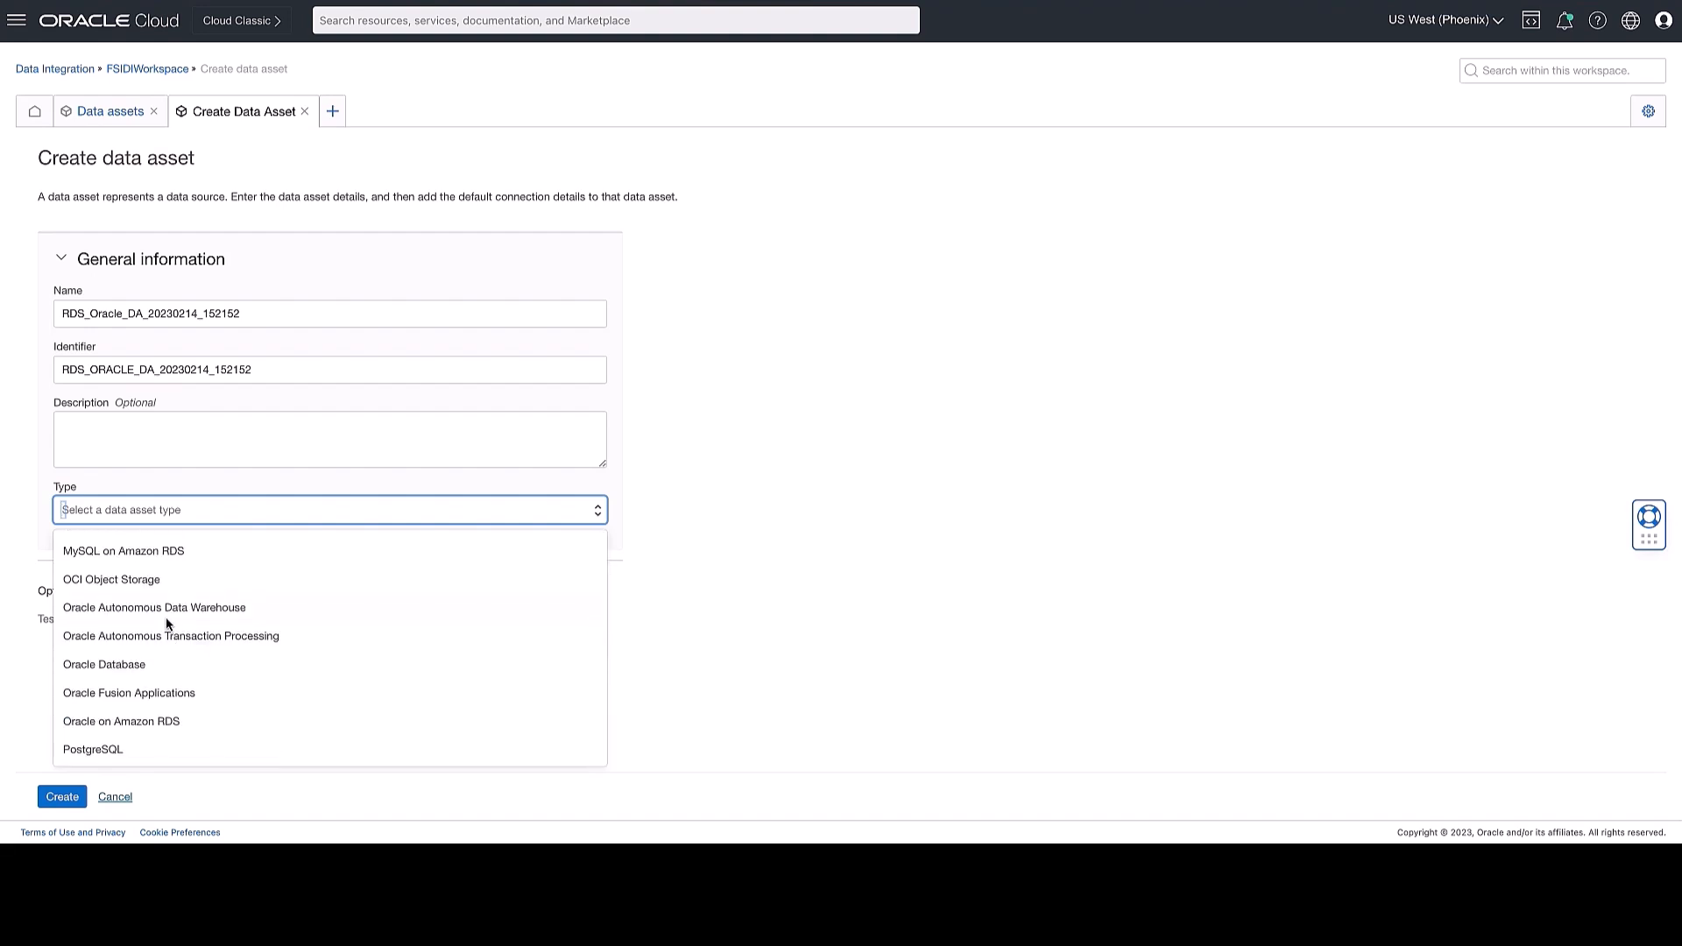
left_click(143, 720)
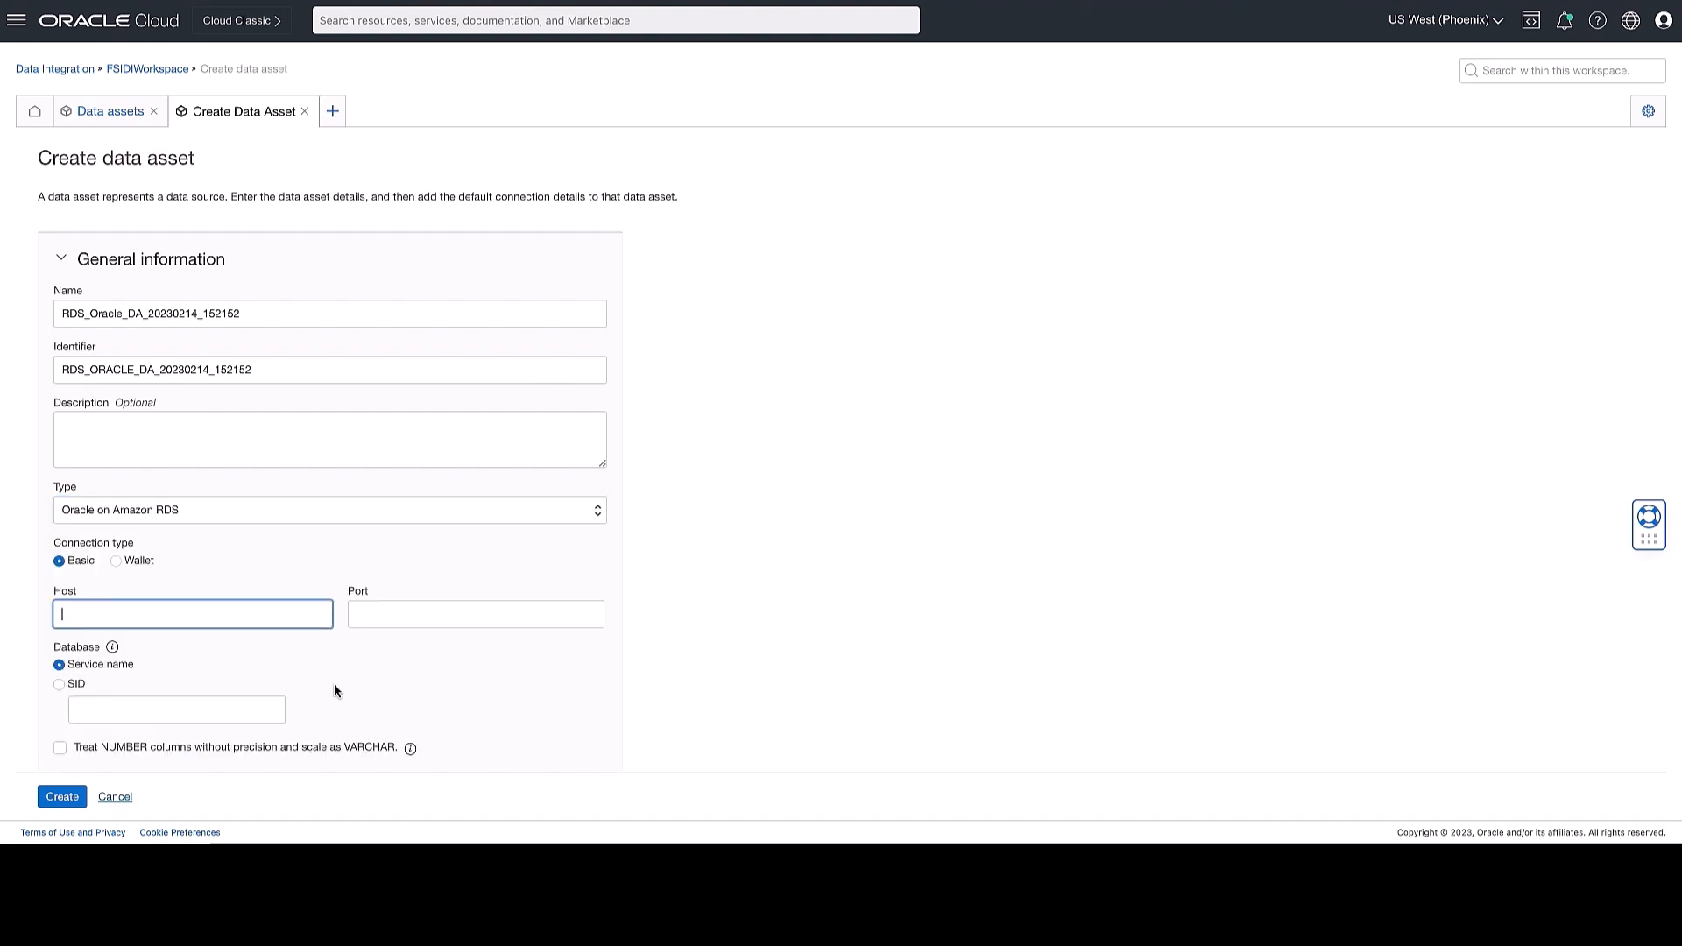
left_click(115, 797)
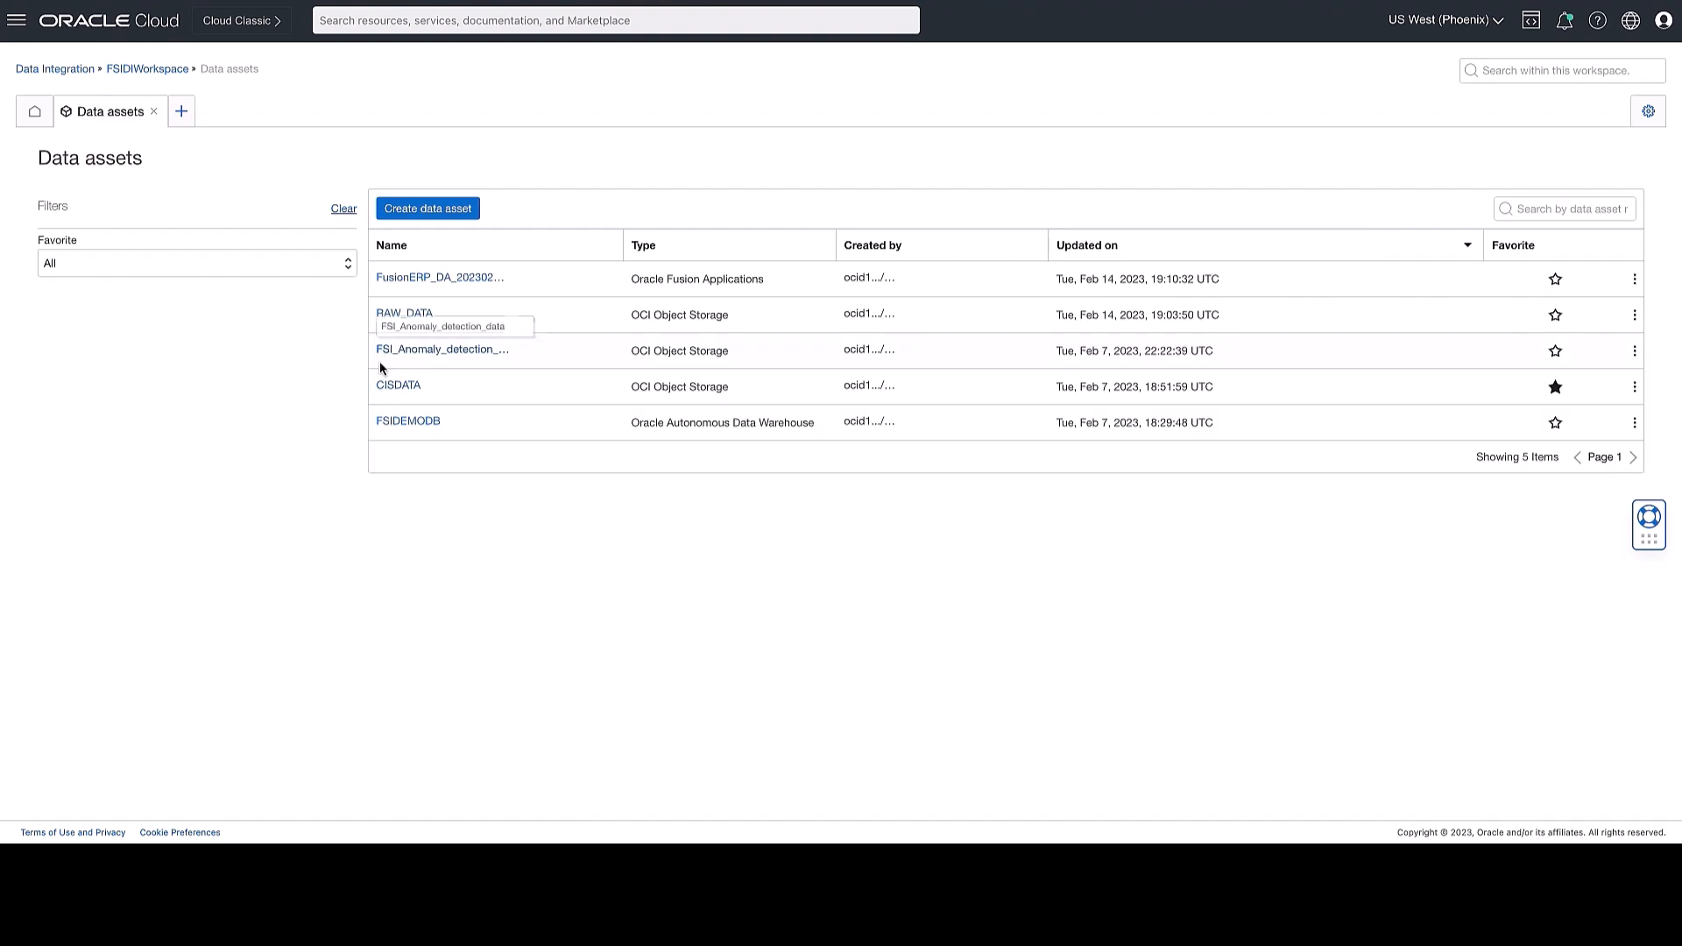
Open the Credit Card Data Integration project from the FSIDIWorkspace projects and view its tasks.
left_click(145, 69)
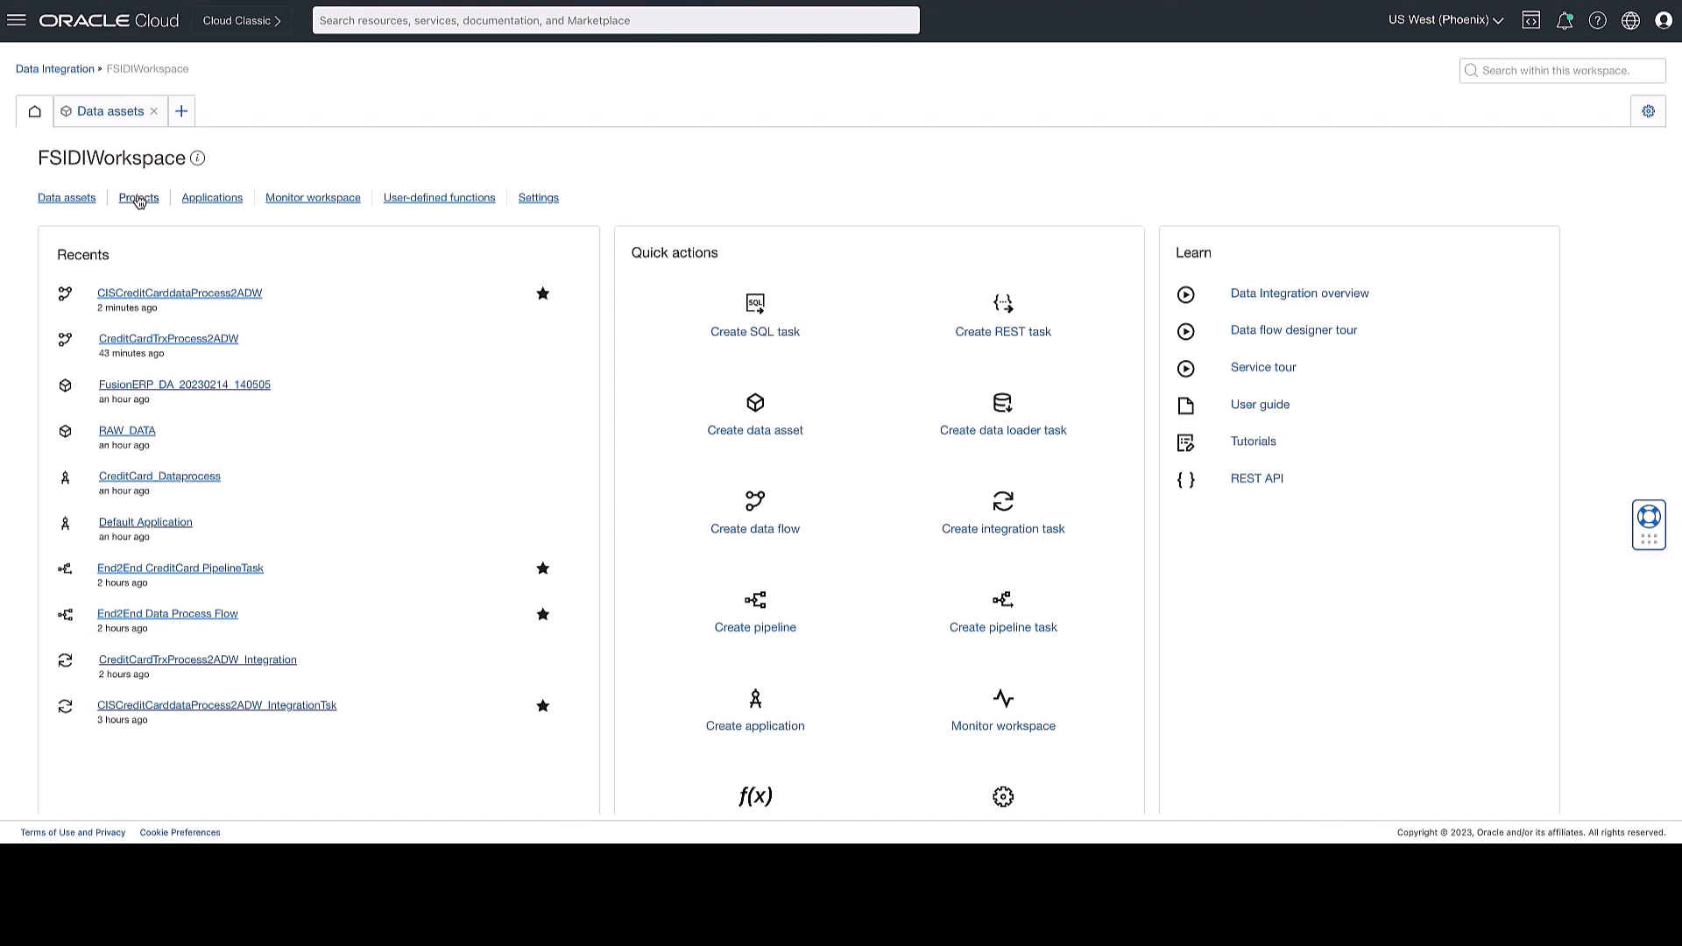
left_click(138, 198)
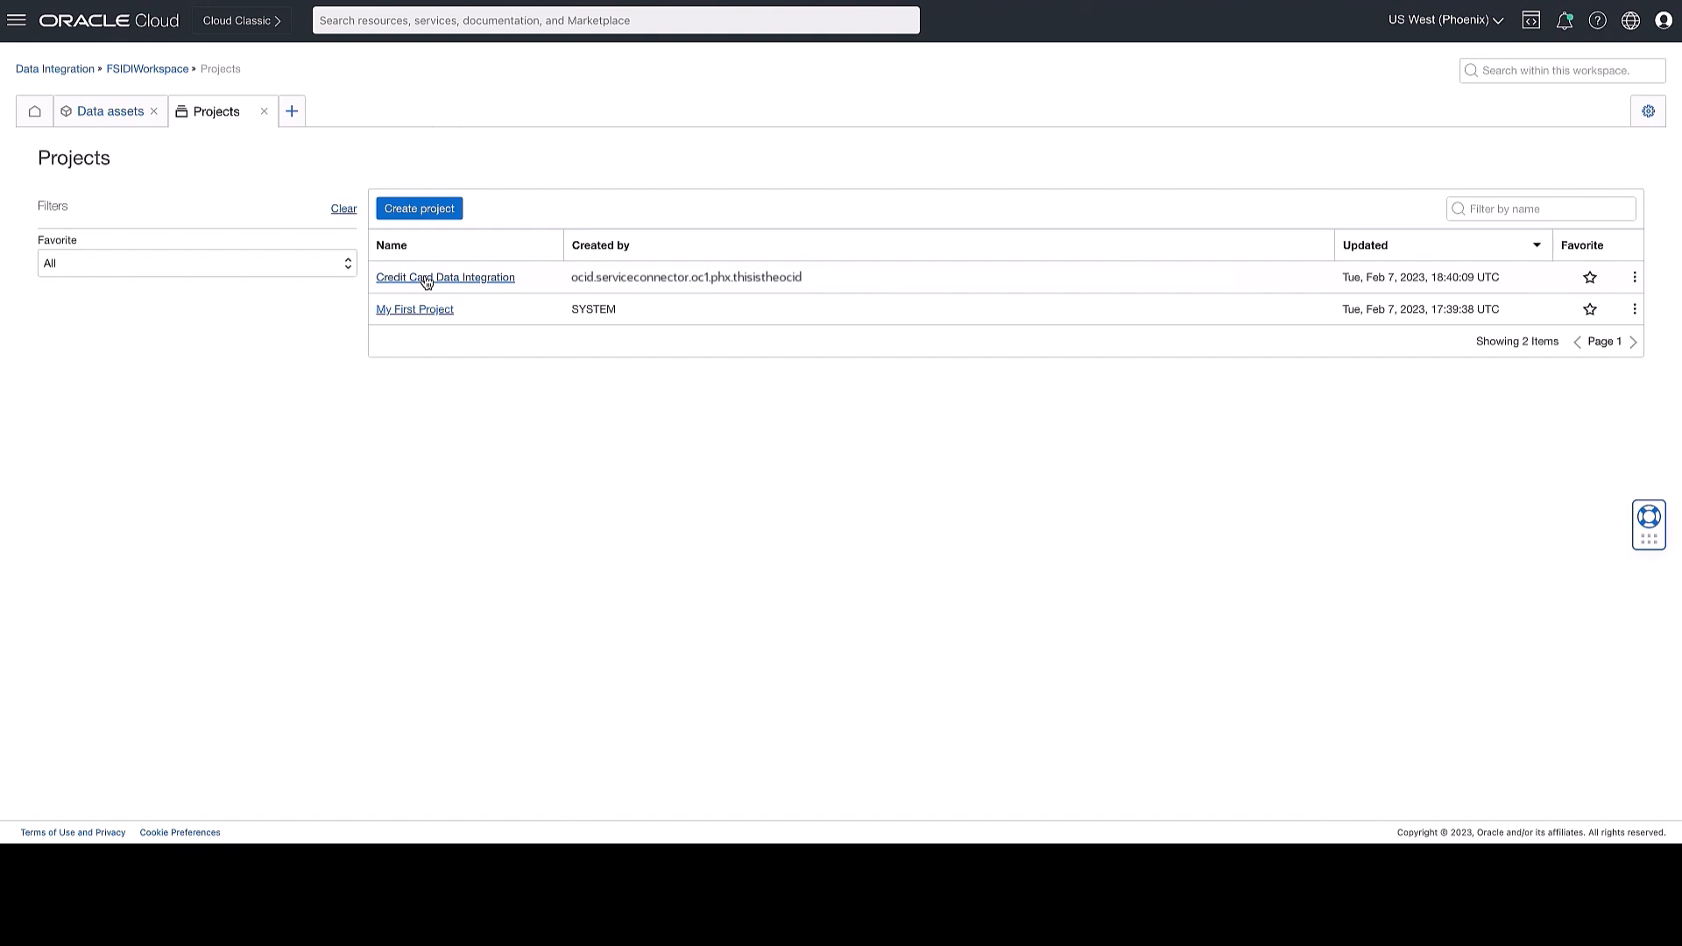
left_click(426, 279)
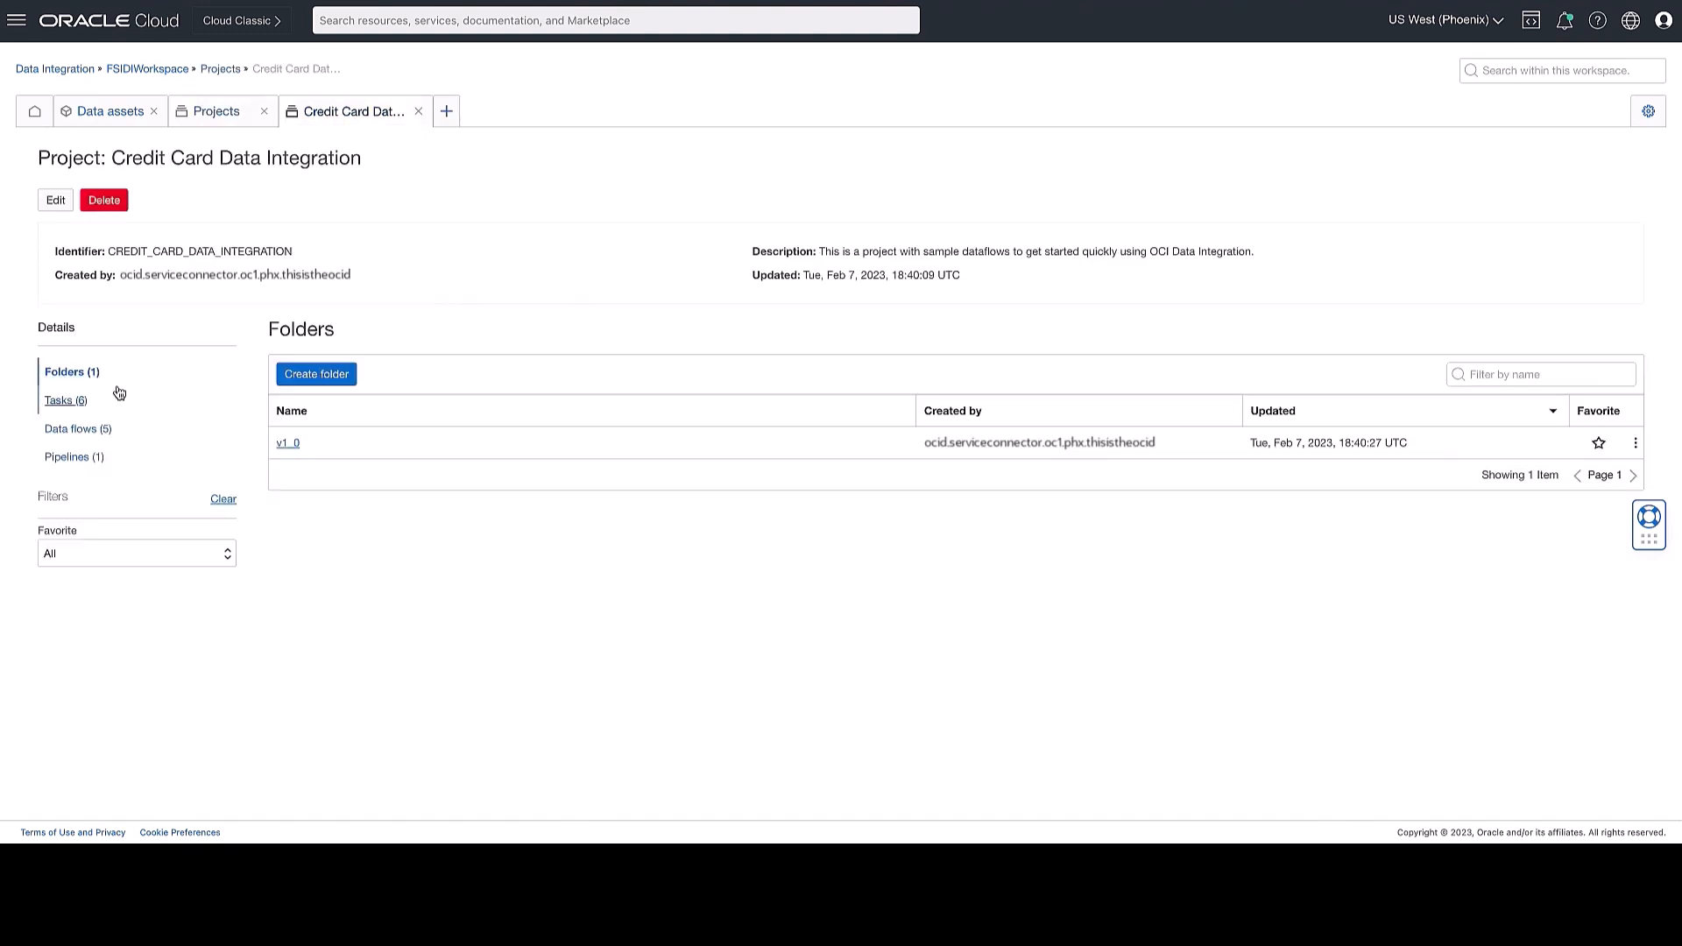
left_click(67, 403)
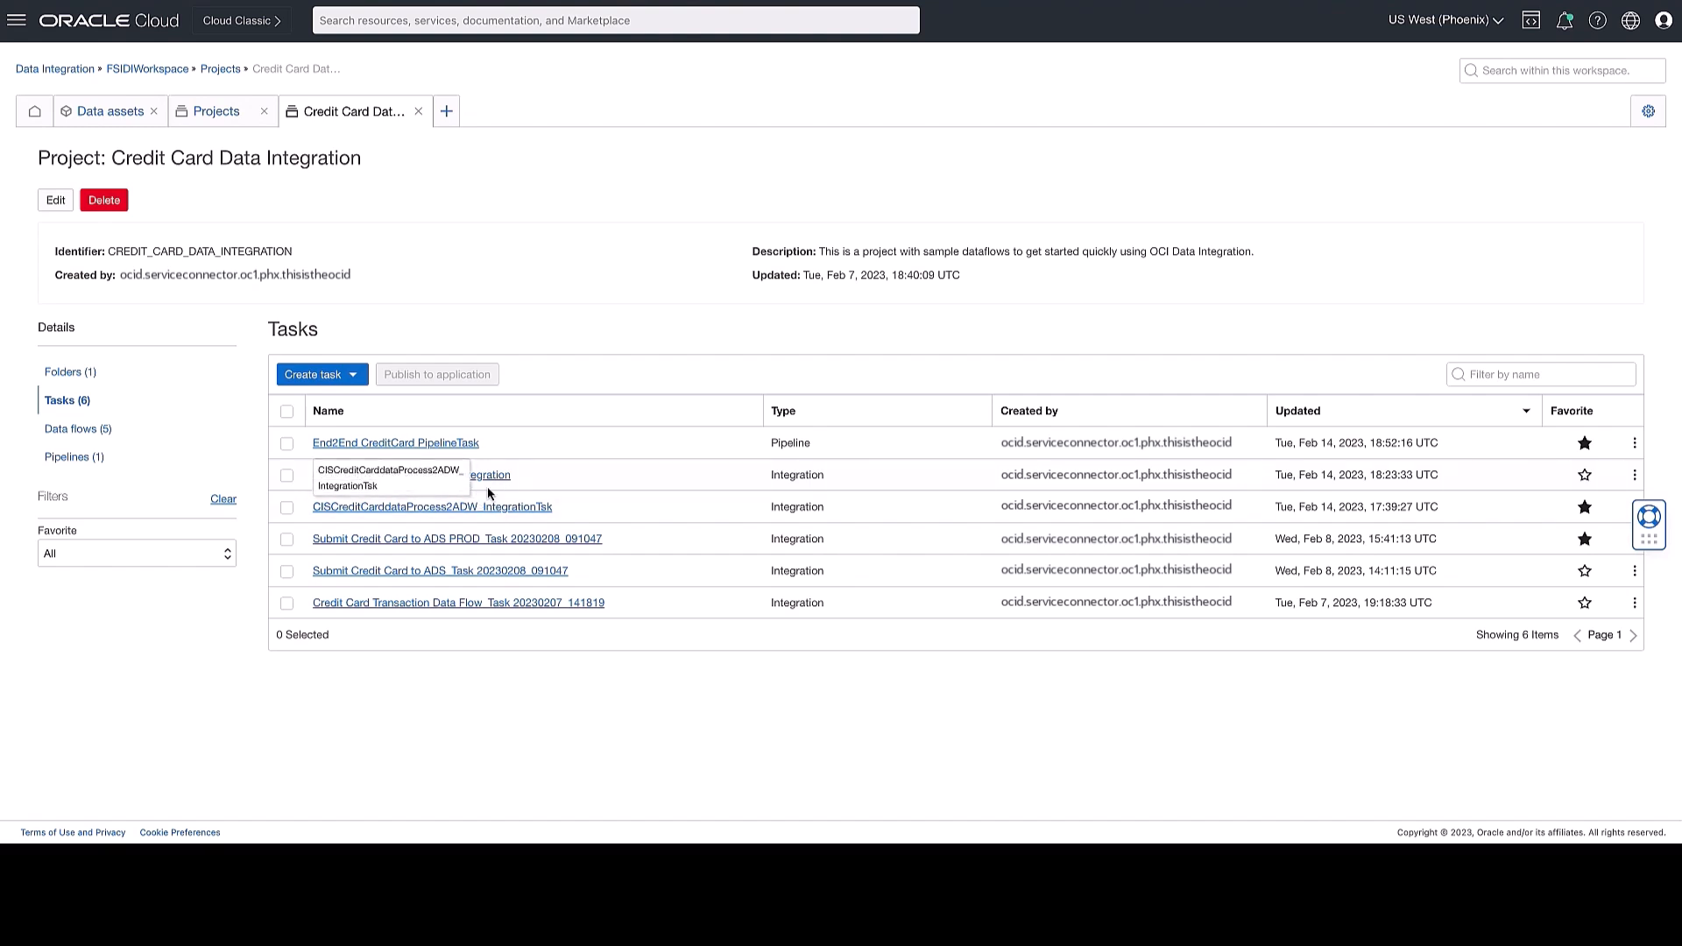
Open the project's CISCreditCarddataProcess2ADW data flow and view the details of its CISDATA source operator.
left_click(109, 429)
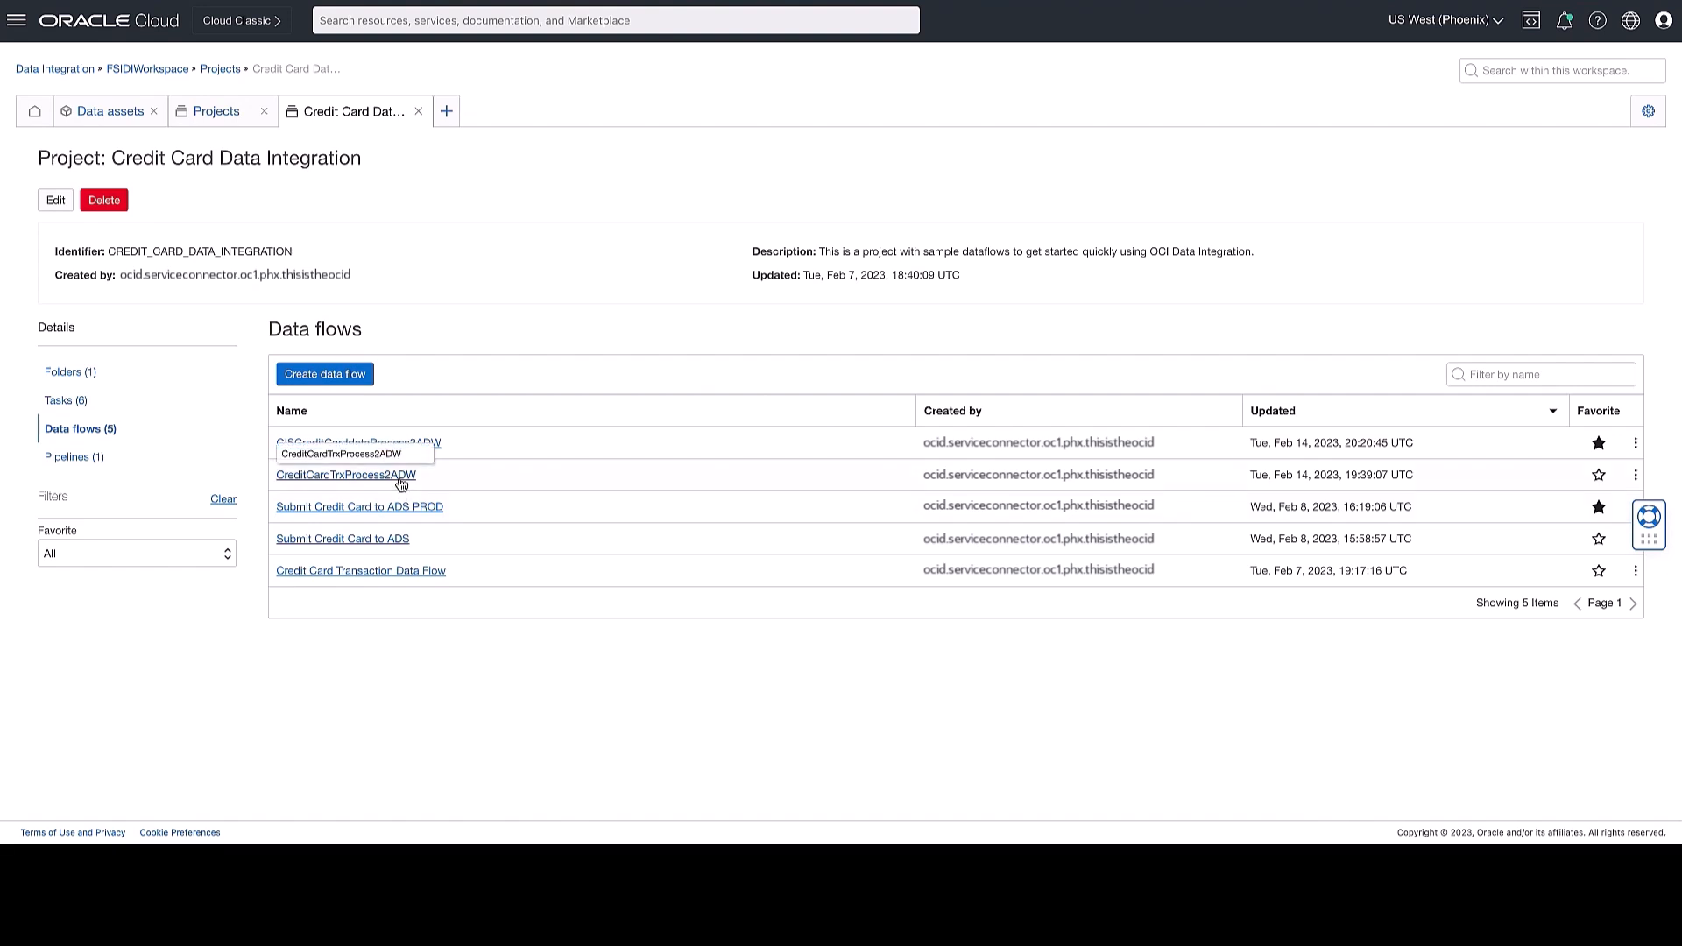
left_click(435, 444)
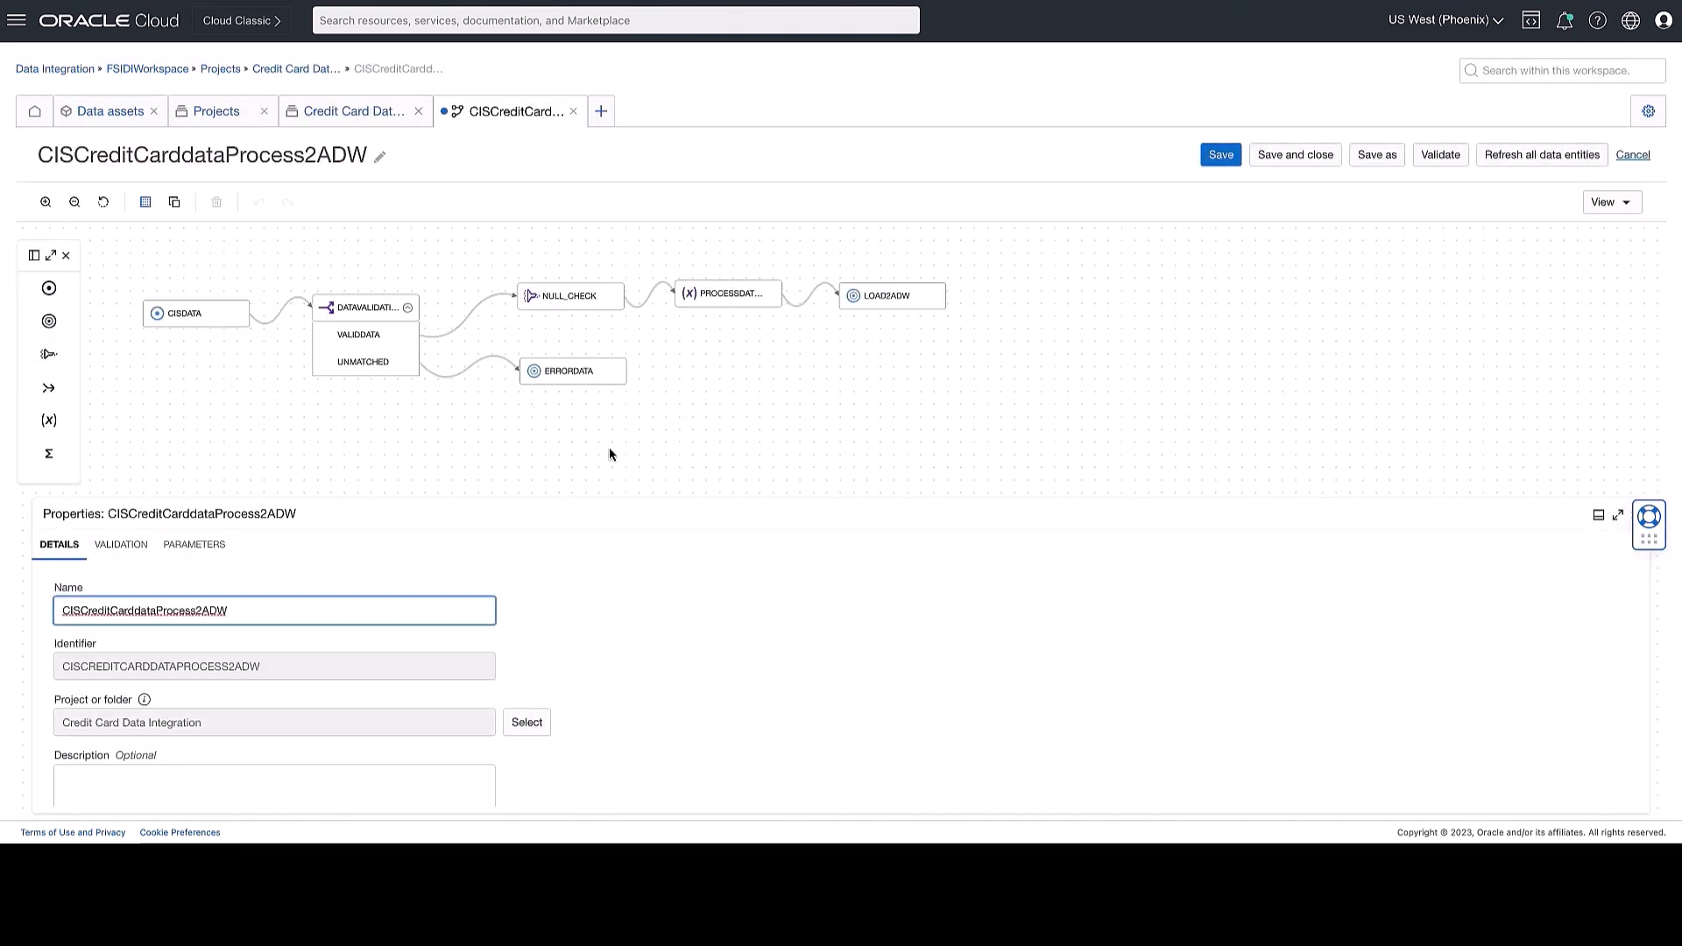
left_click(192, 313)
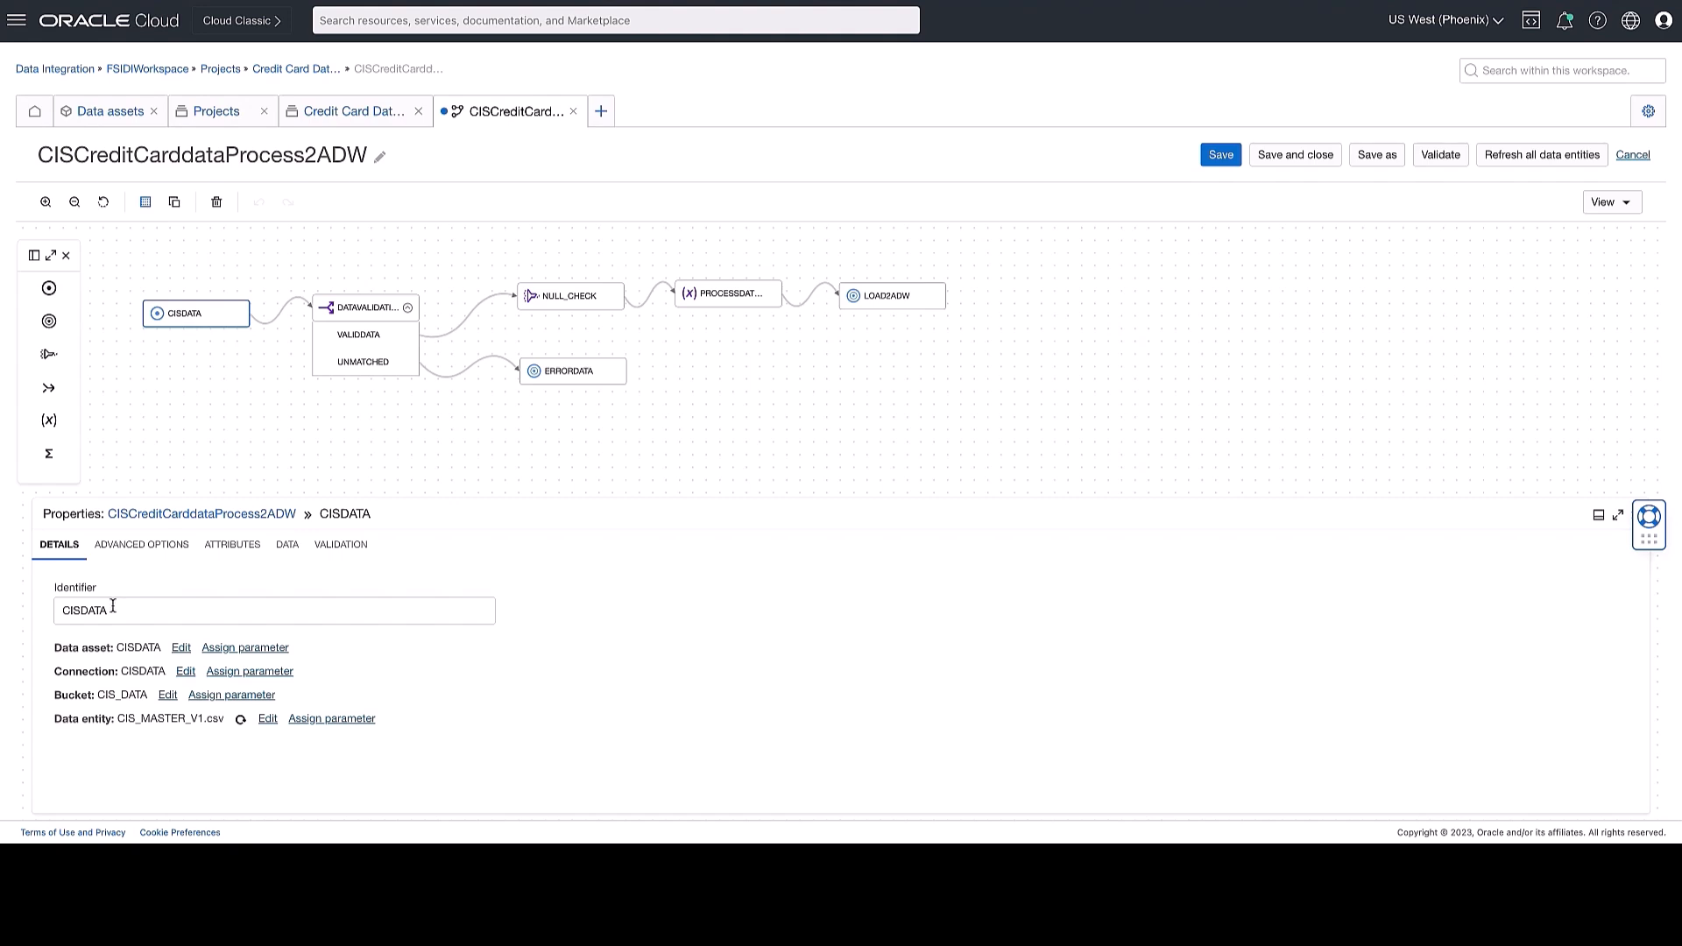
Check which connections are available for the CISDATA source operator, and leave its connection editor without applying a selection.
left_click(184, 679)
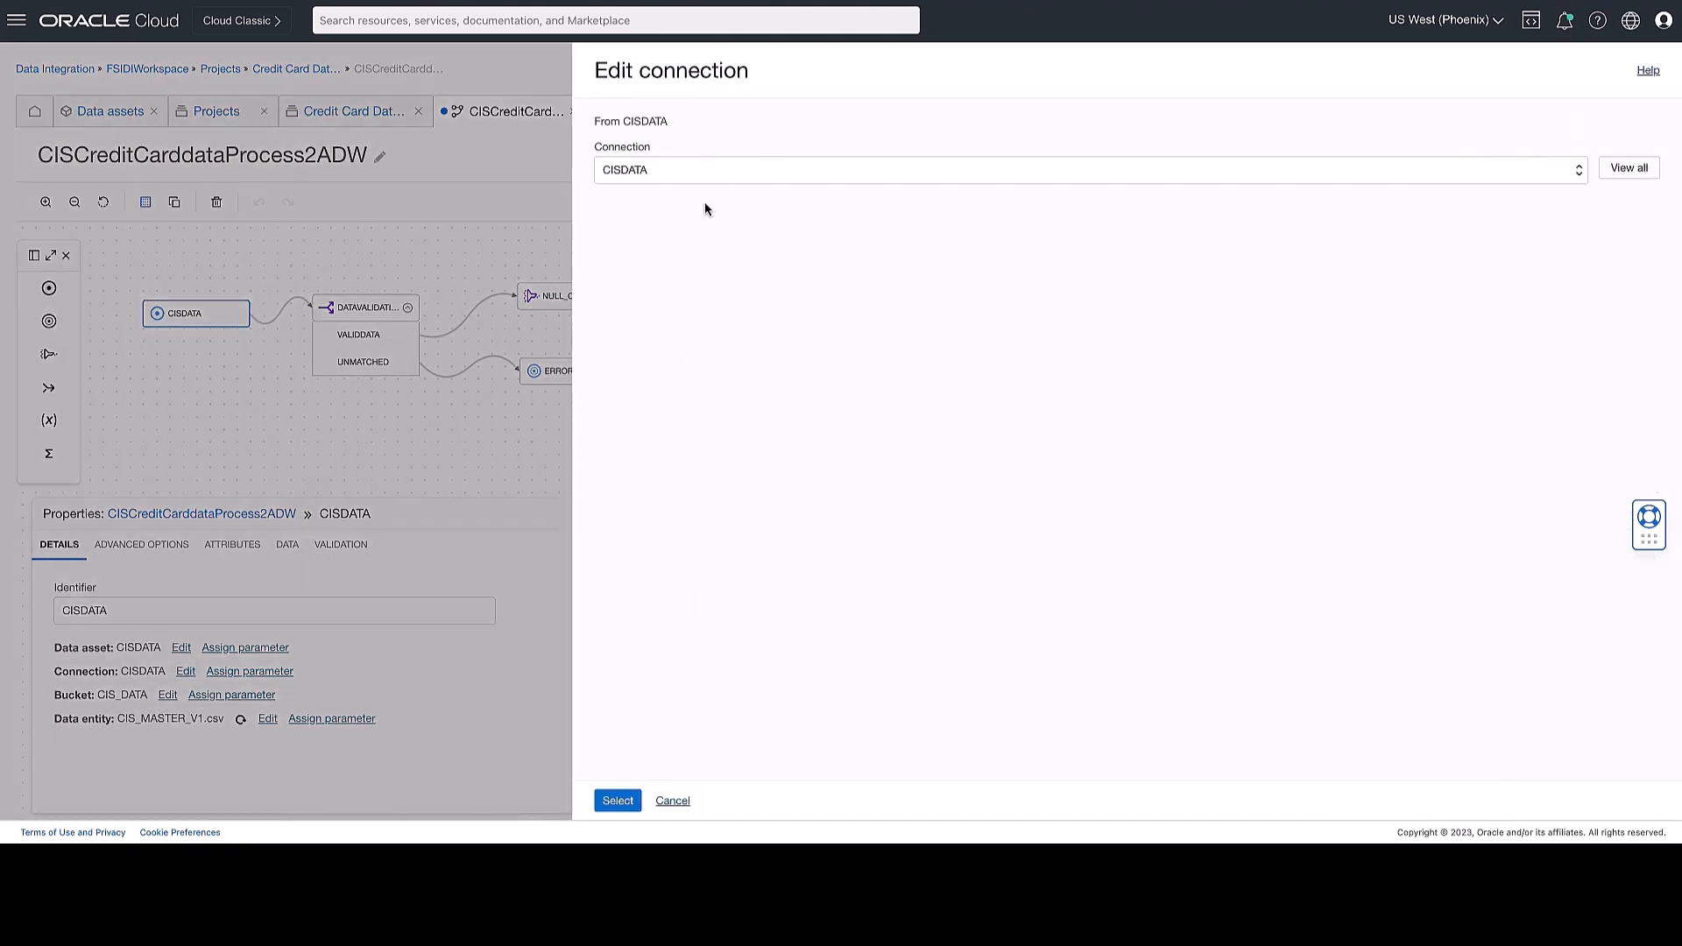
left_click(738, 173)
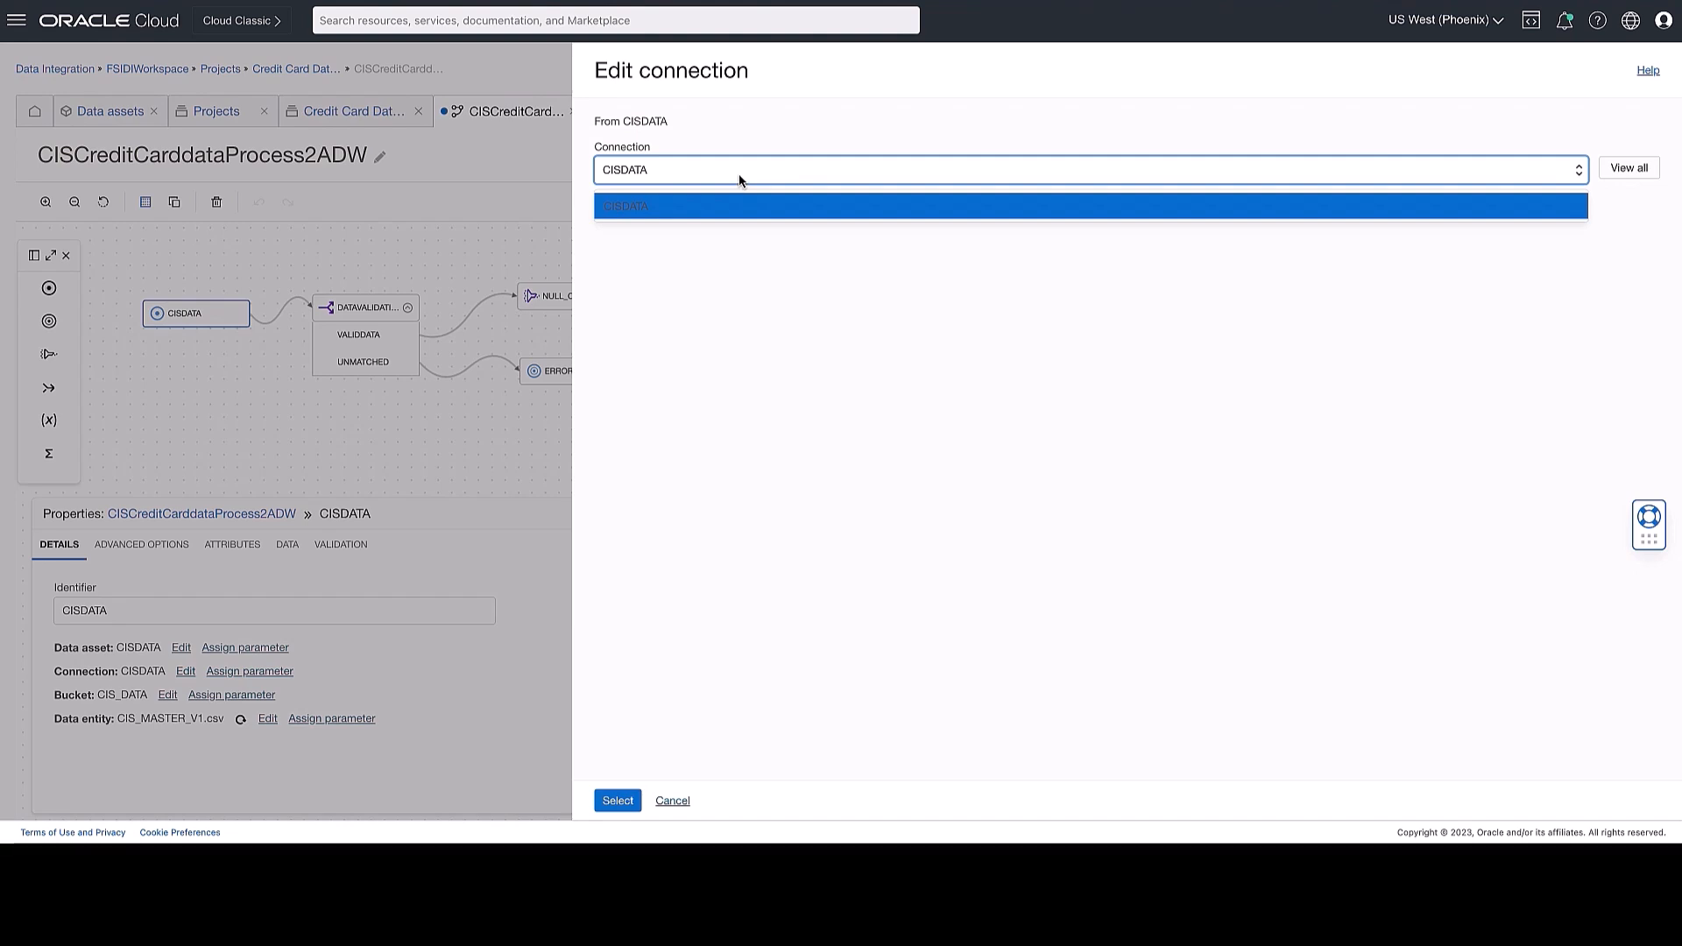
left_click(733, 196)
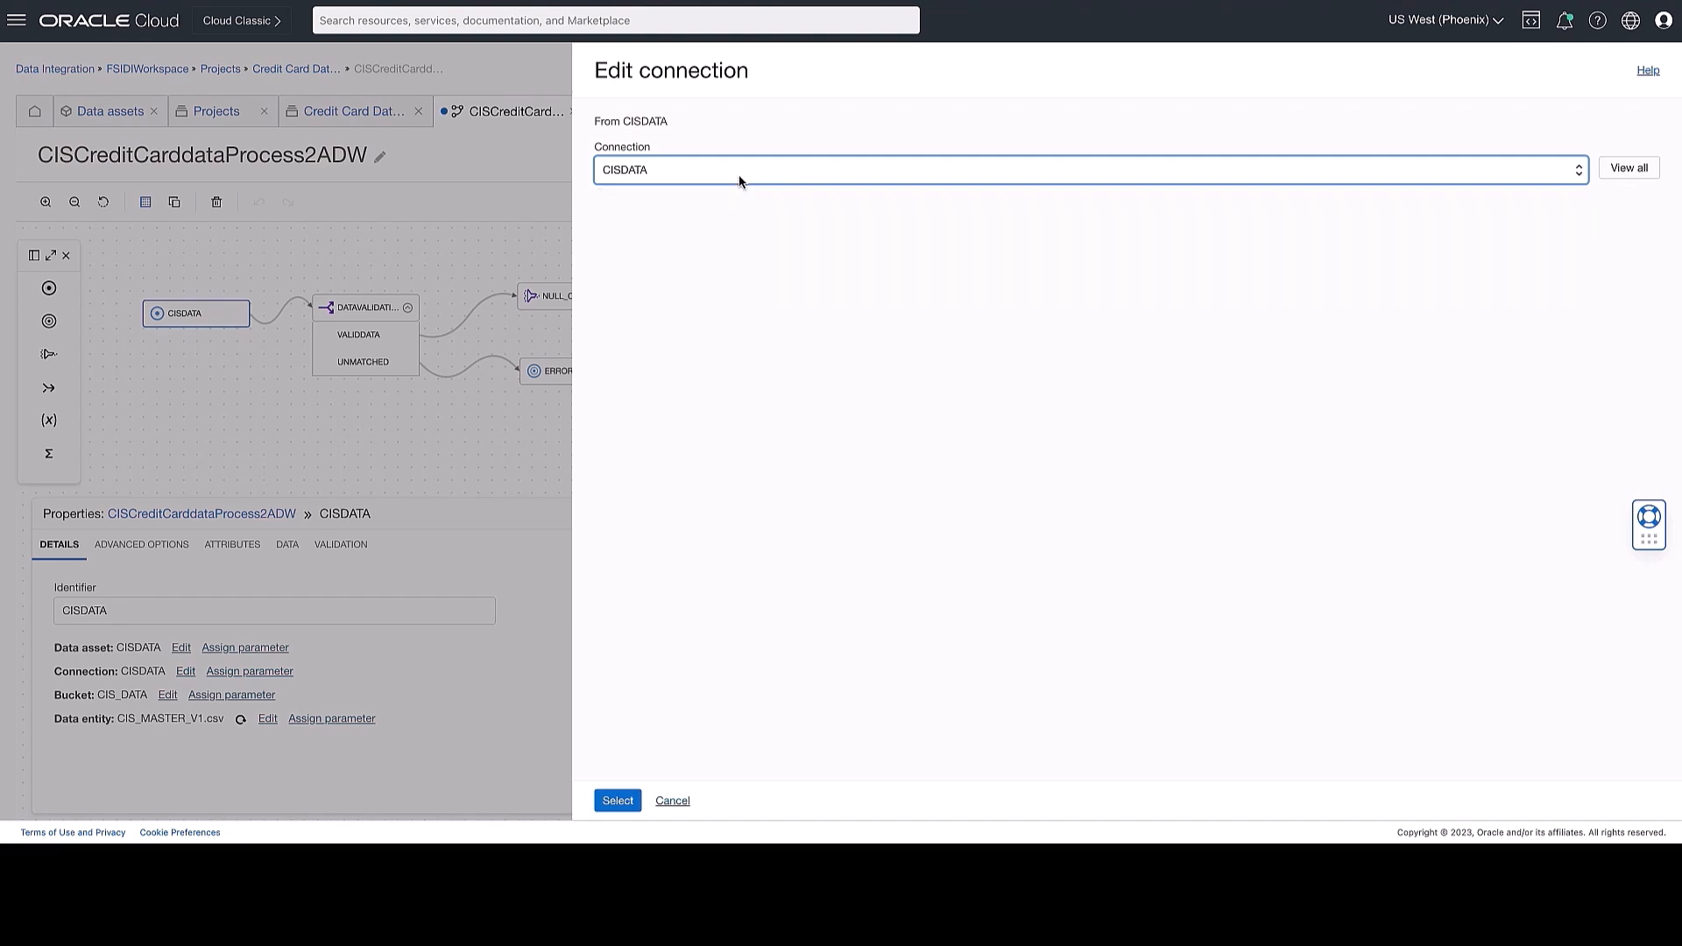
left_click(667, 800)
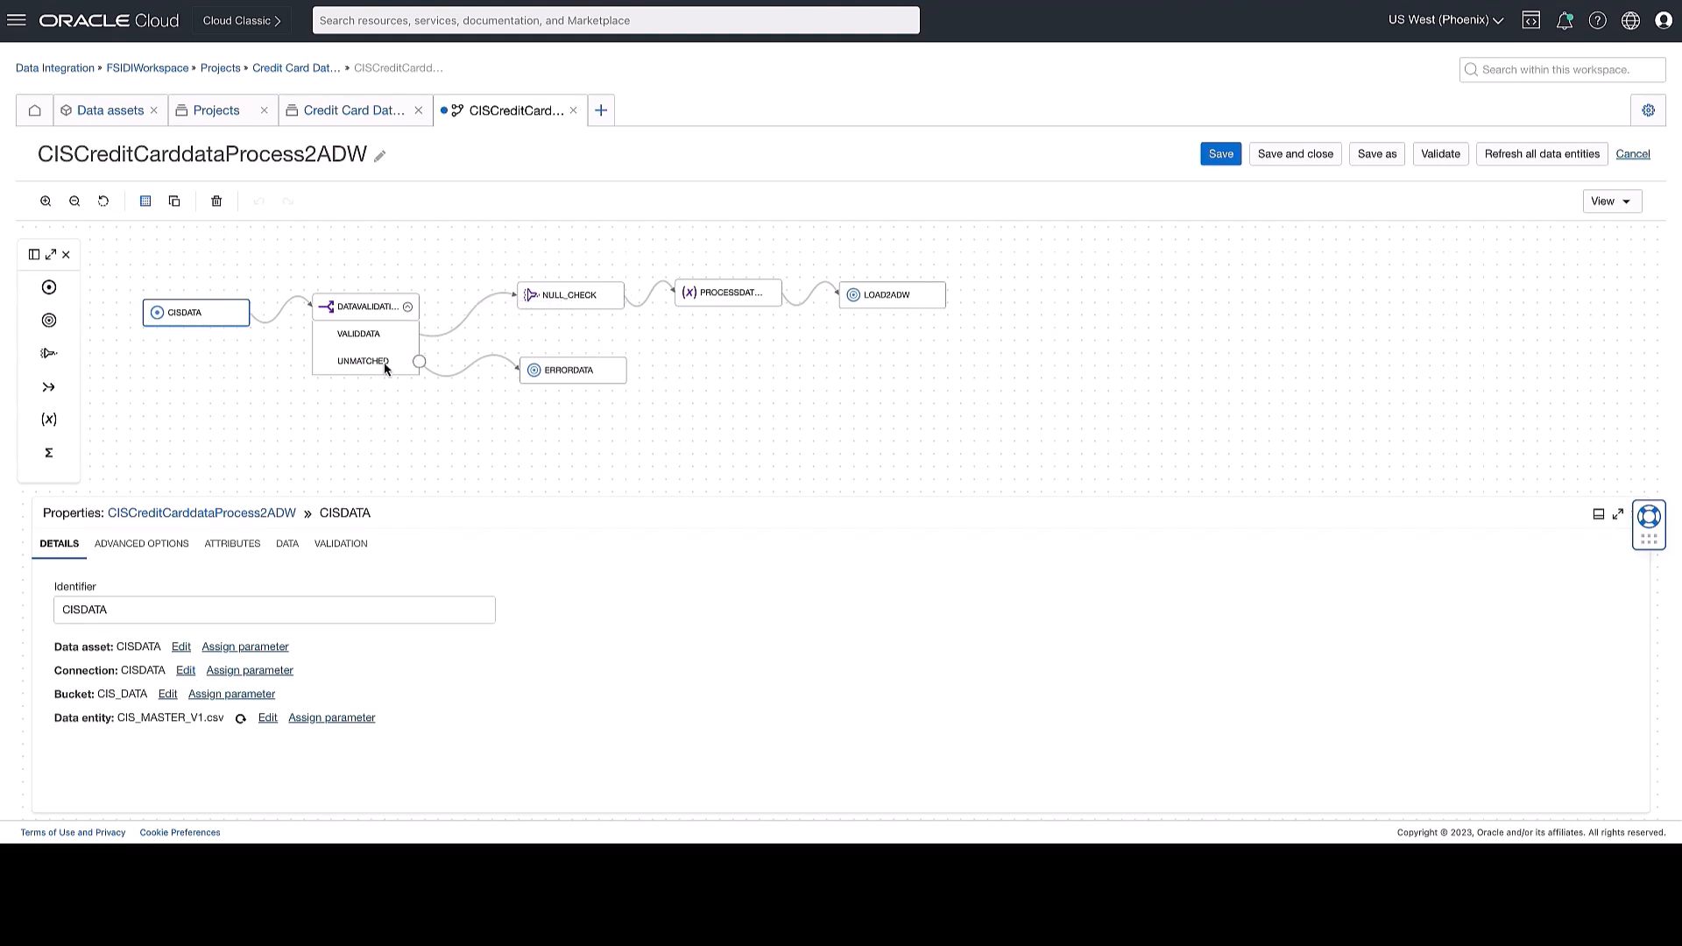
View the split conditions of the DATAVALIDATION operator and the filter condition of the NULL_CHECK operator.
left_click(380, 308)
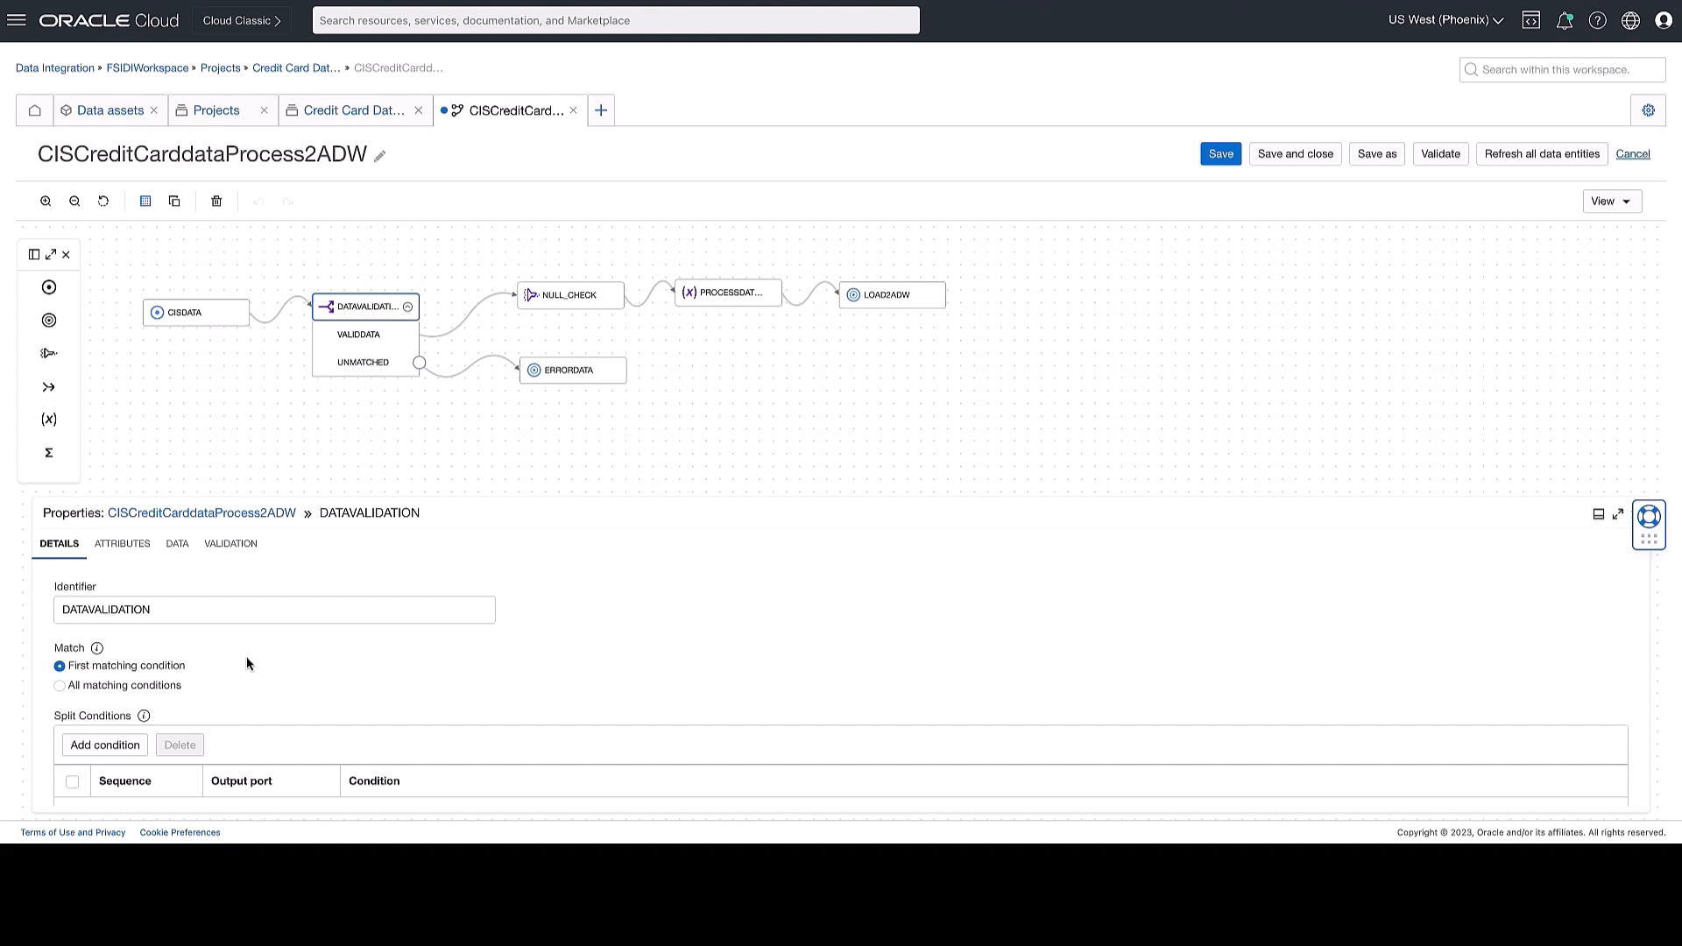
scroll(247, 656, "down", 3)
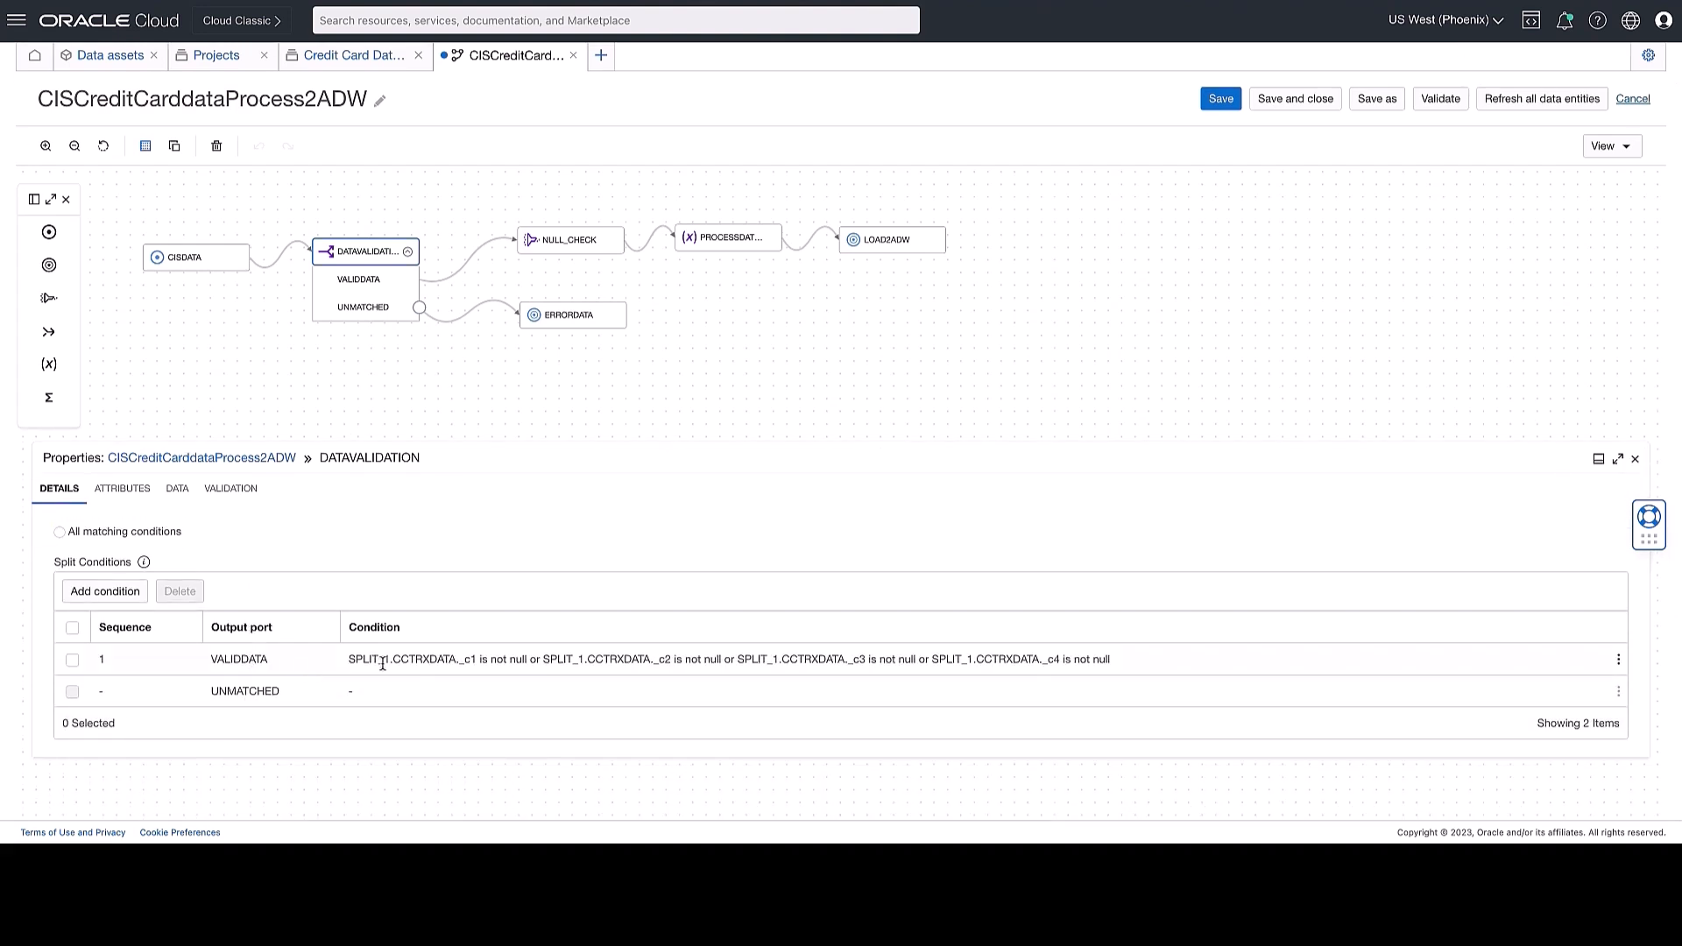
scroll(344, 405, "up", 1)
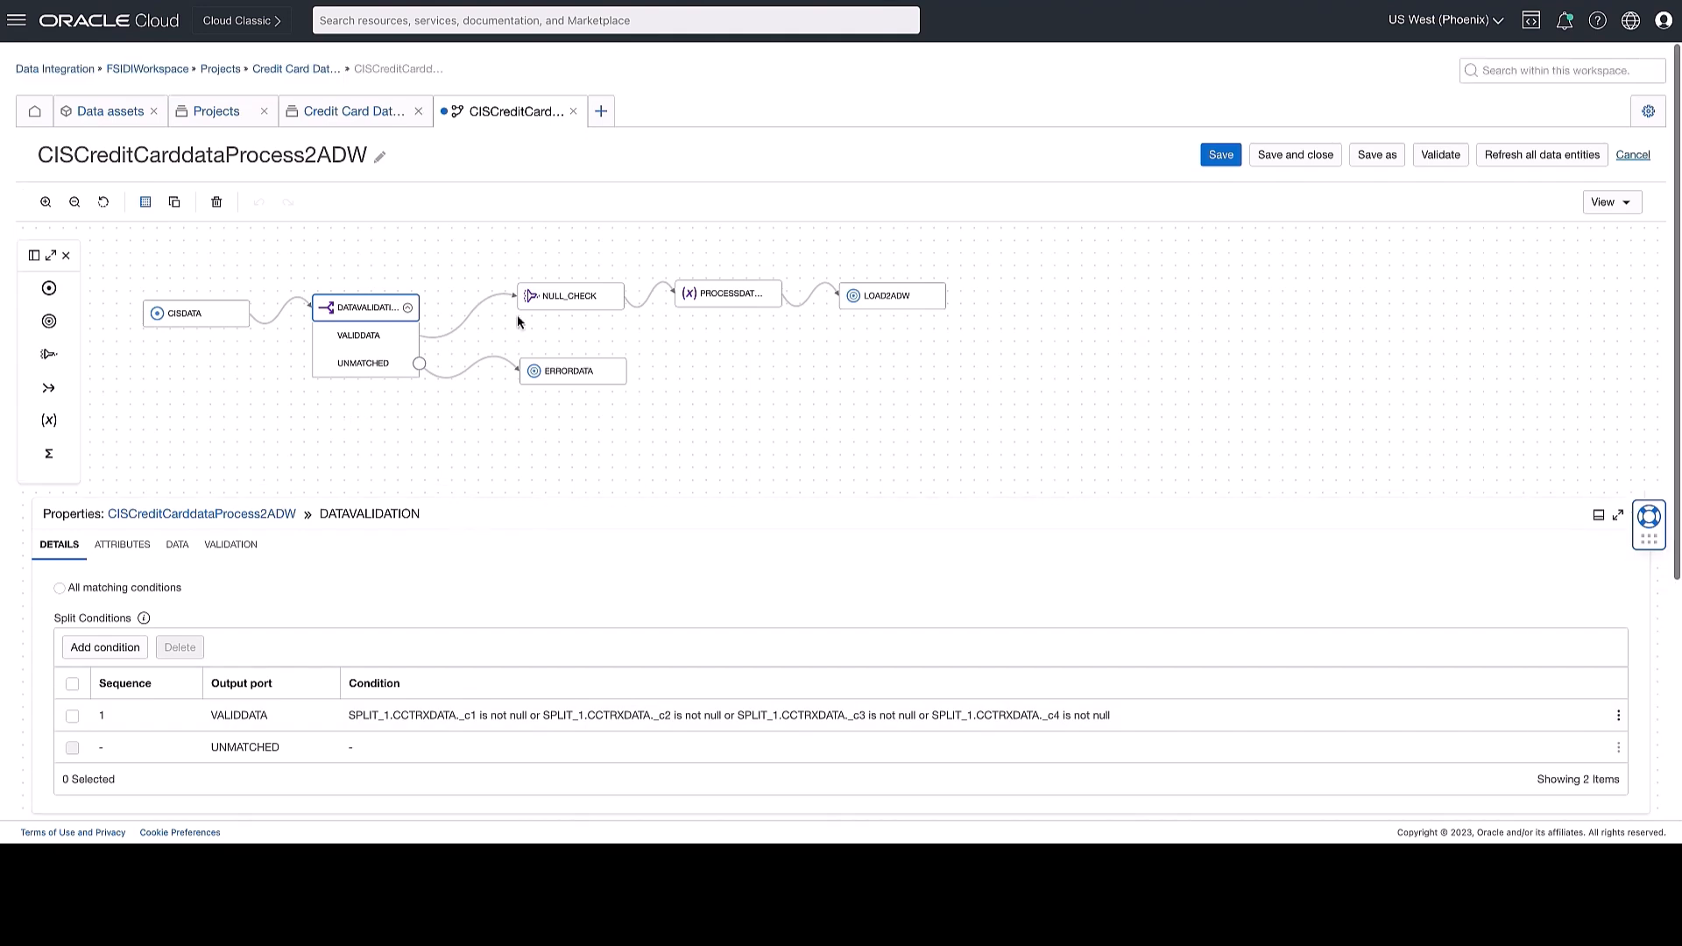
left_click(538, 295)
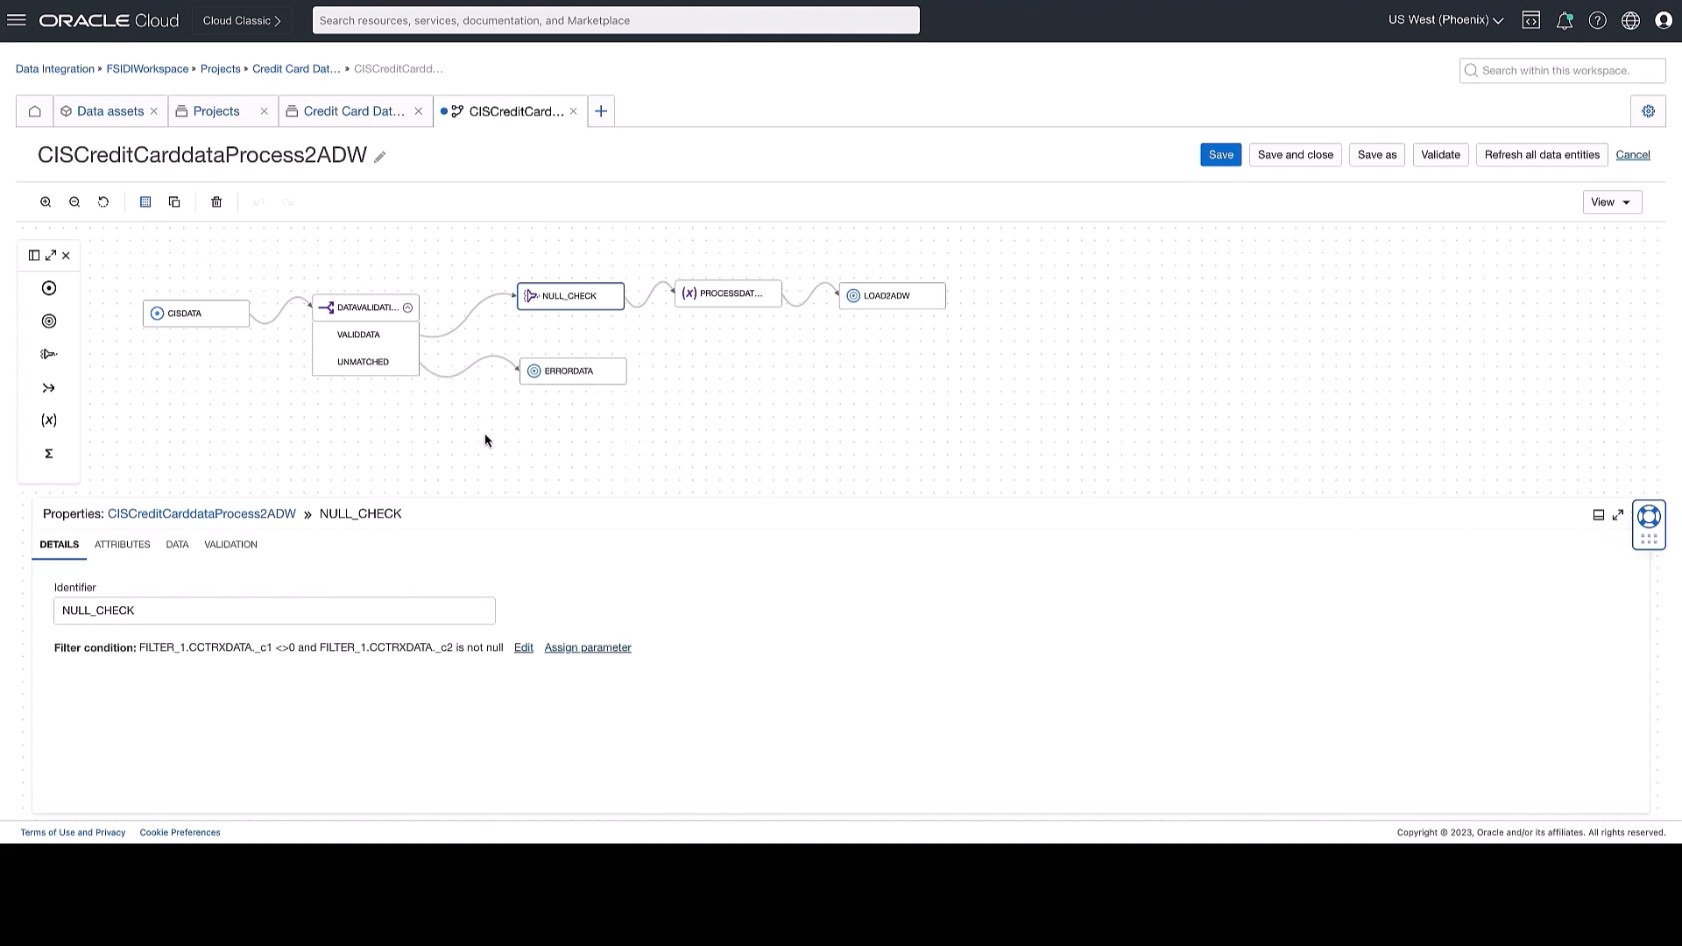
Add a function operator to the canvas between DATAVALIDATION and ERRORDATA, shifting ERRORDATA aside to make room.
scroll(52, 438, "down", 3)
scroll(54, 438, "down", 5)
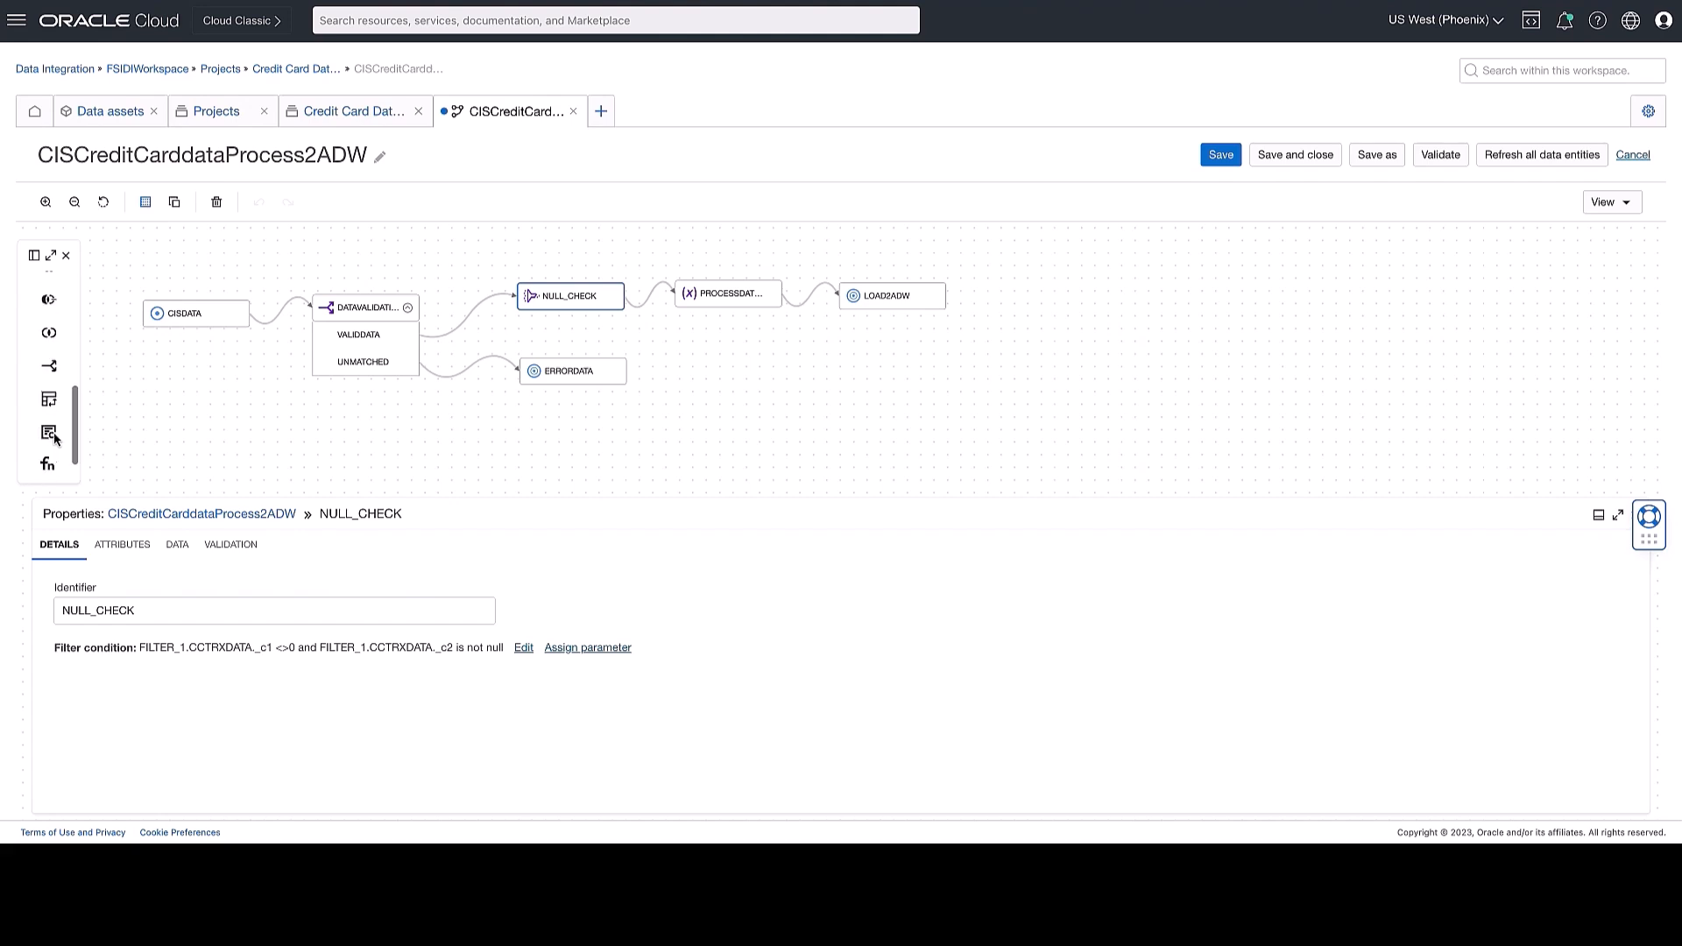
scroll(55, 438, "down", 3)
left_click_drag(49, 396, 470, 340)
left_click_drag(575, 345, 728, 347)
left_click_drag(482, 333, 552, 346)
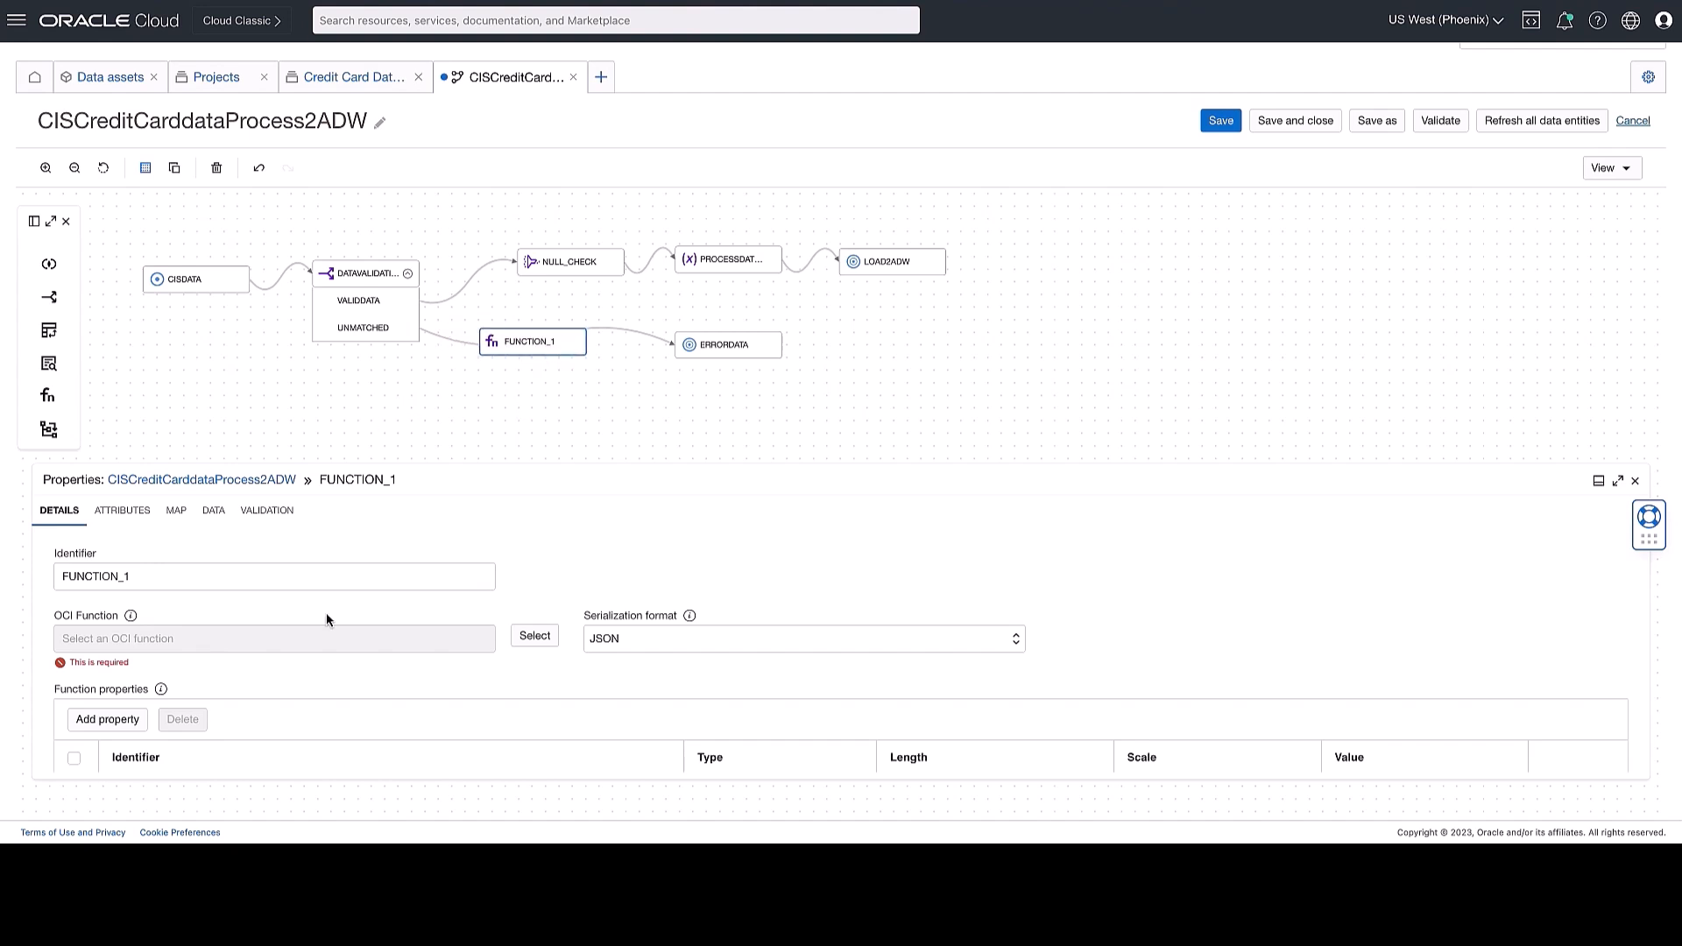
Assign the notifyusers function from the NotificationFn application to the new function operator.
left_click(534, 637)
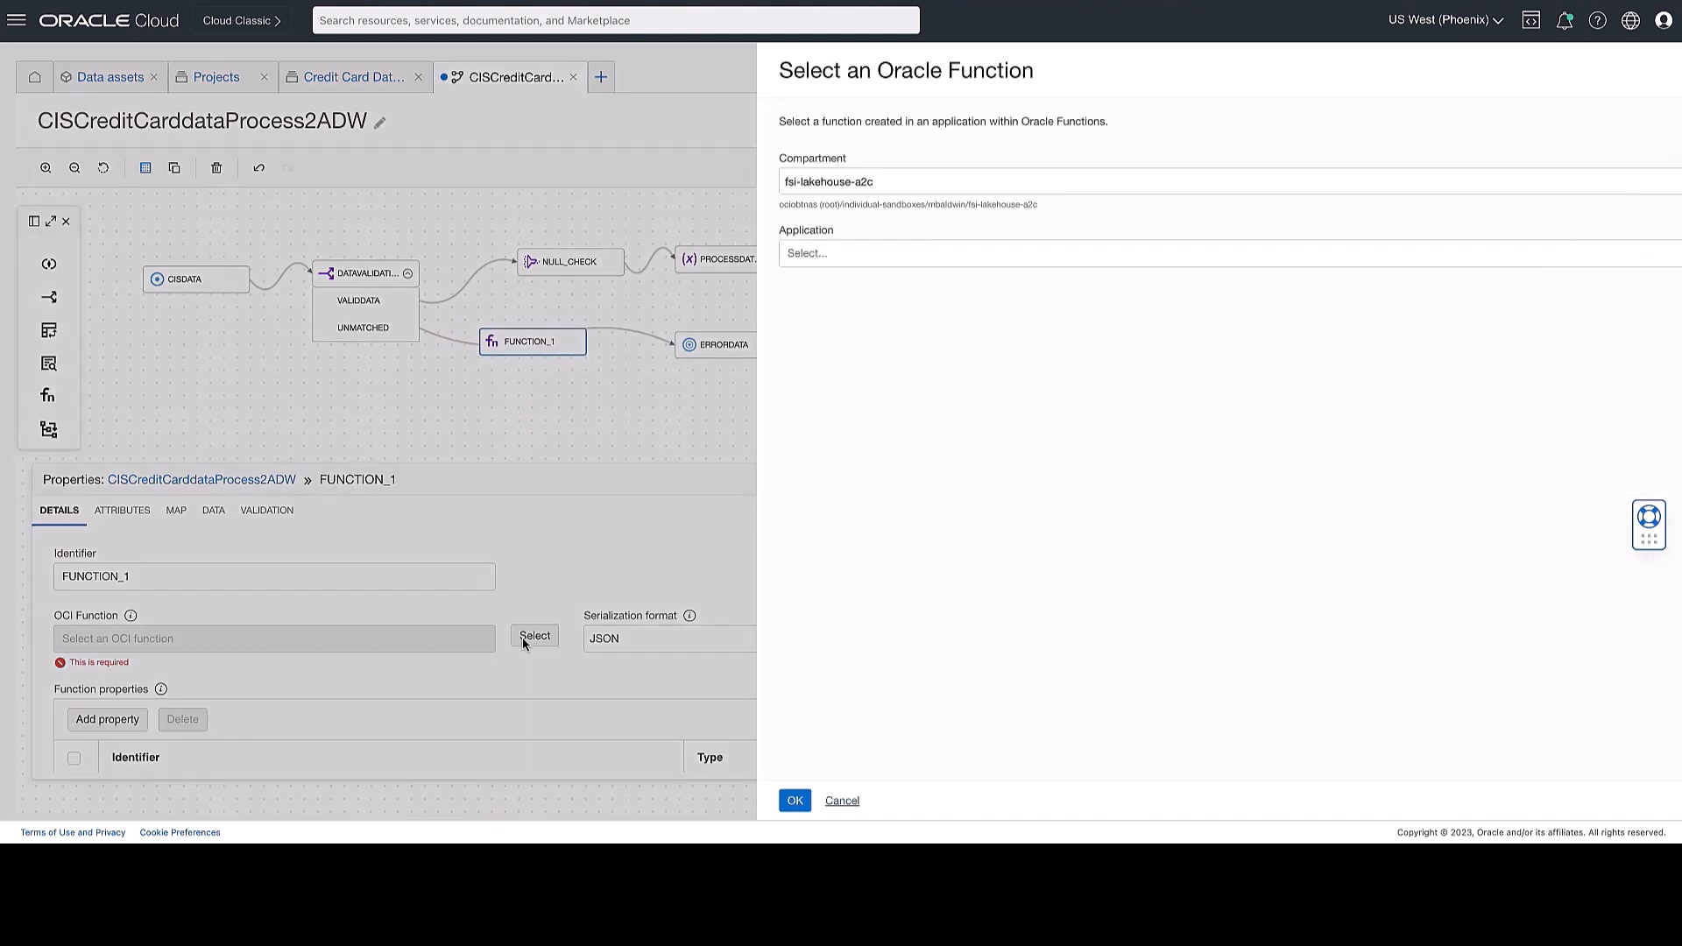
left_click(651, 253)
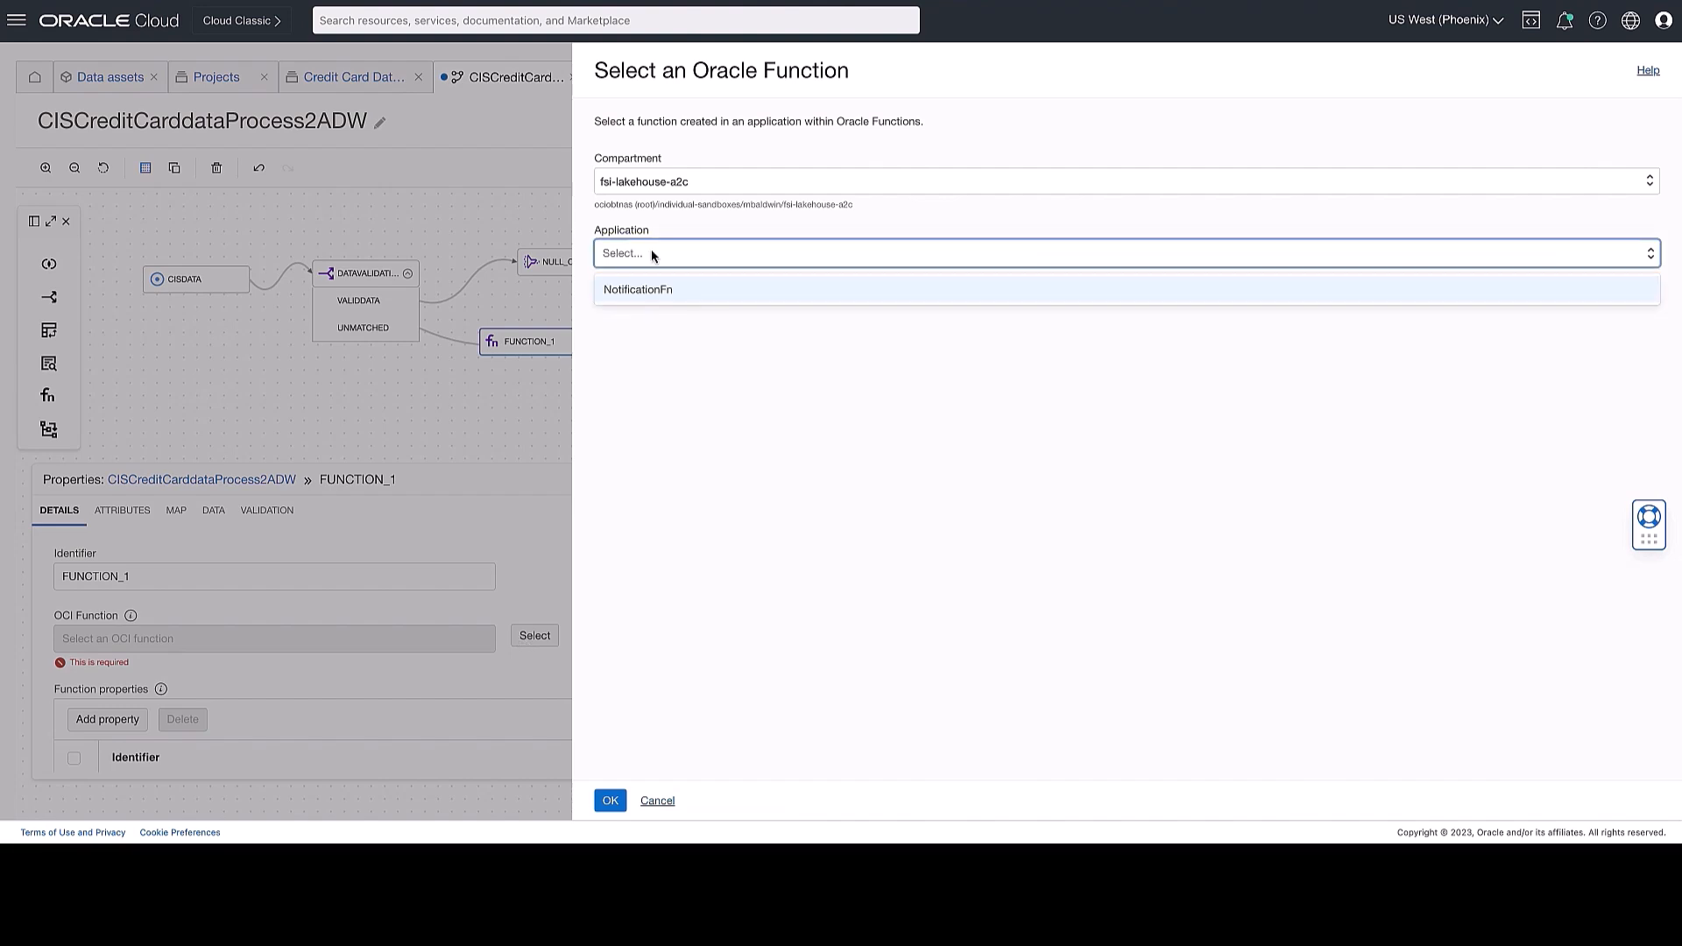
left_click(648, 291)
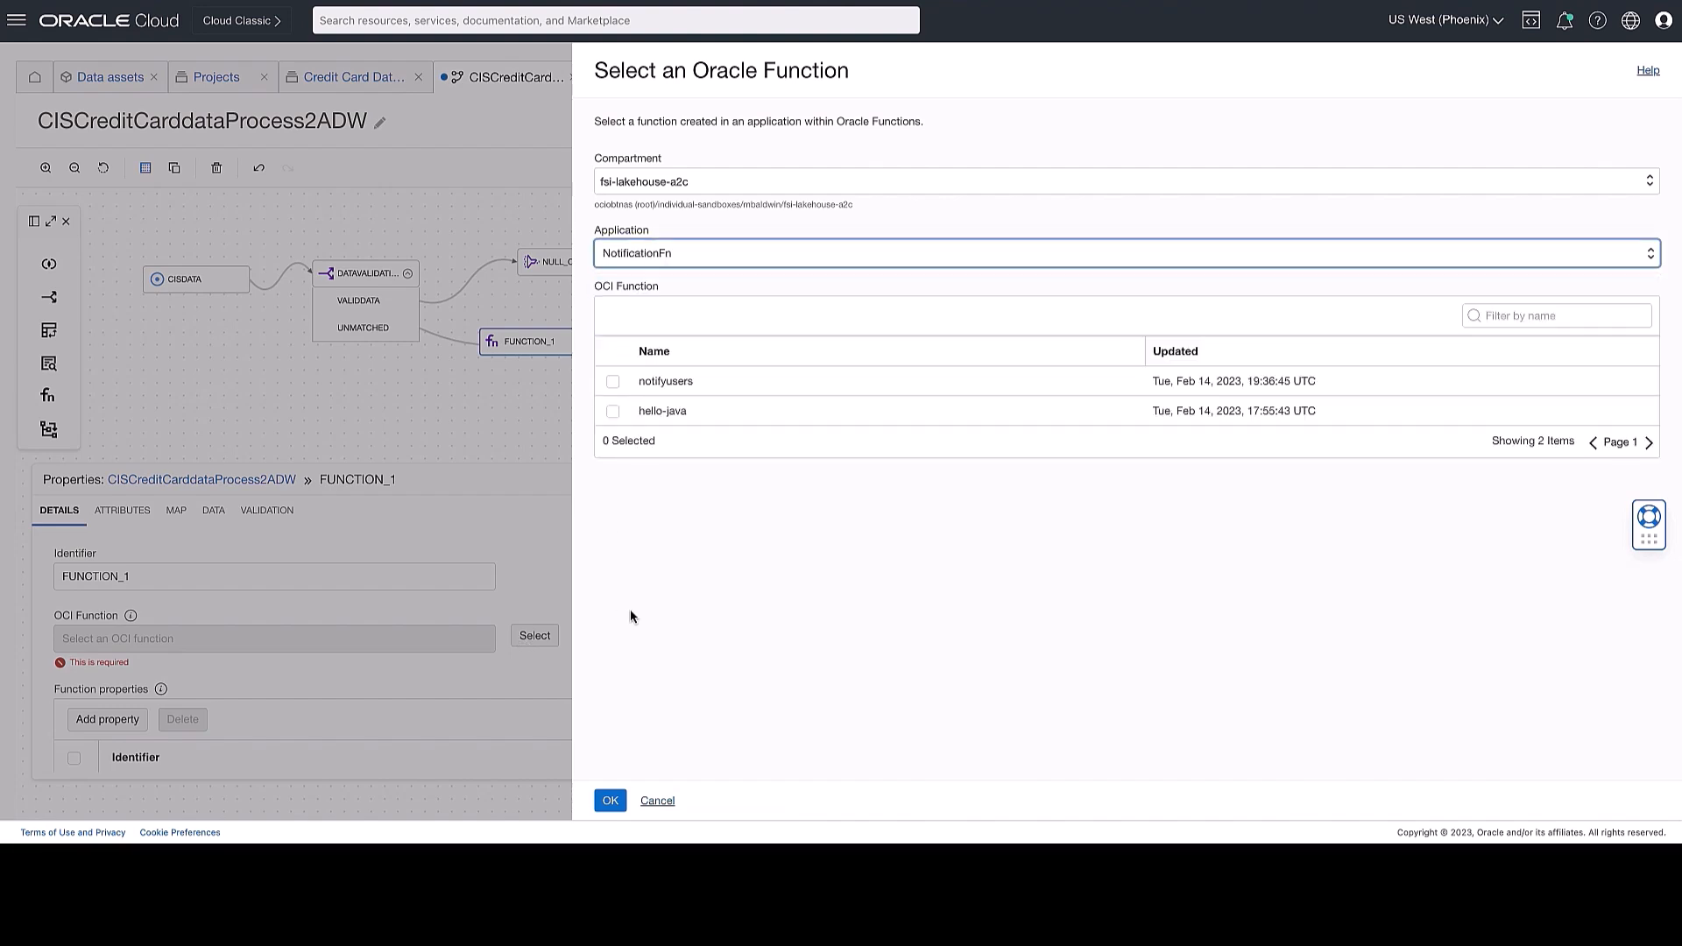
left_click(614, 384)
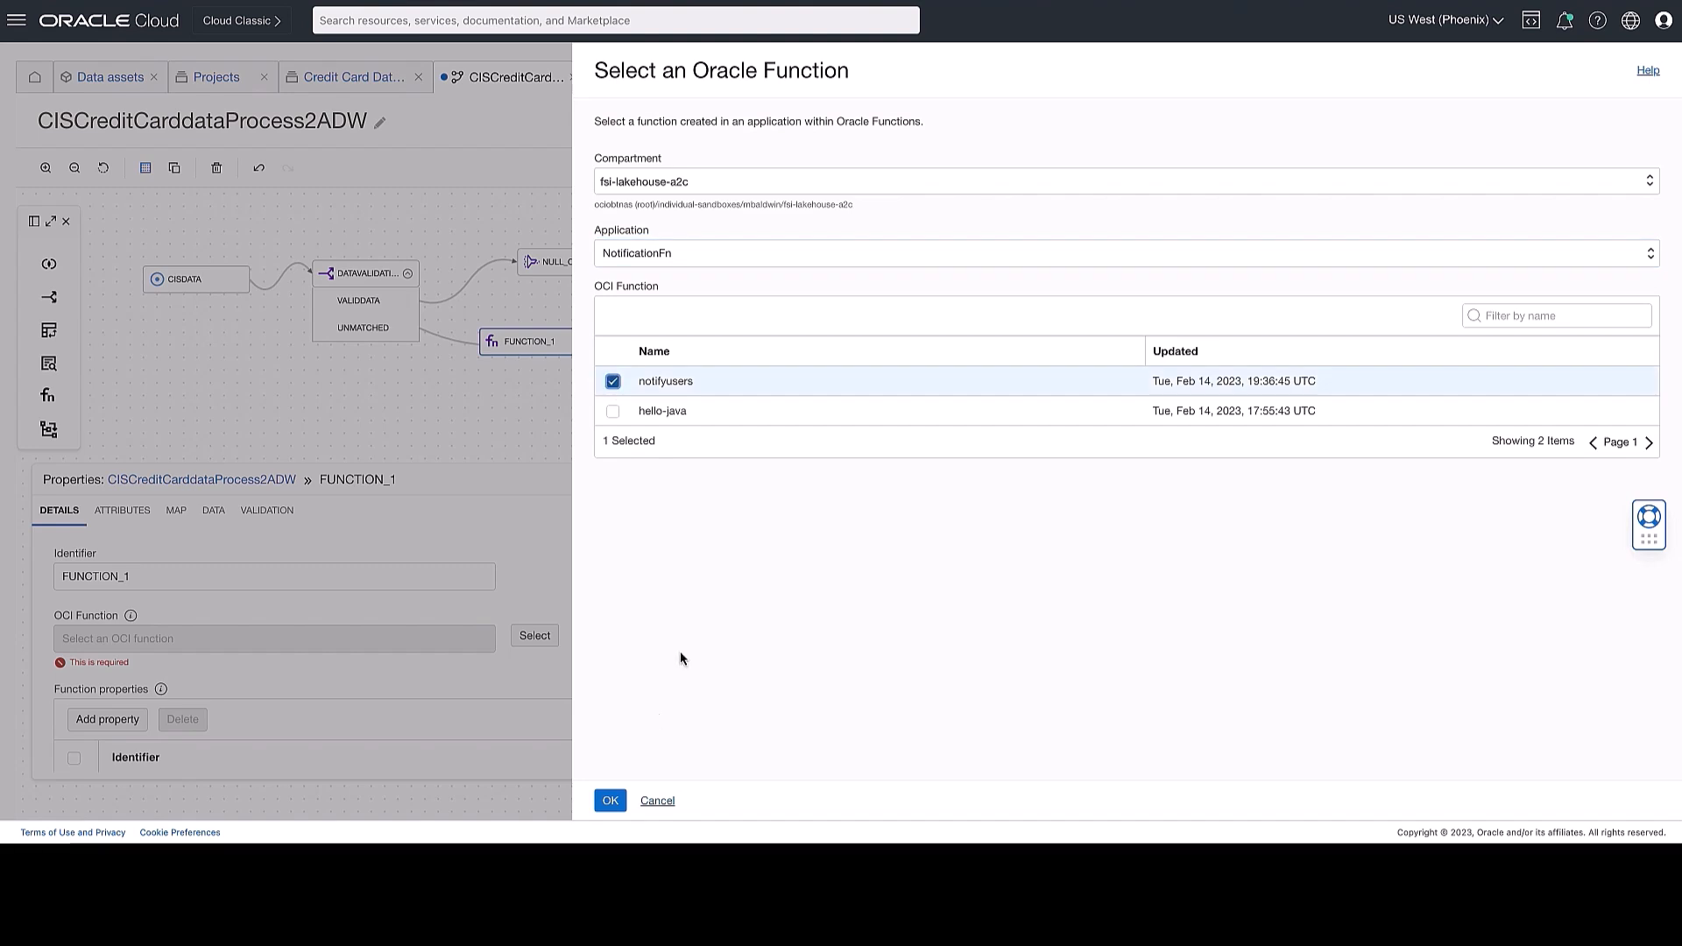
left_click(610, 801)
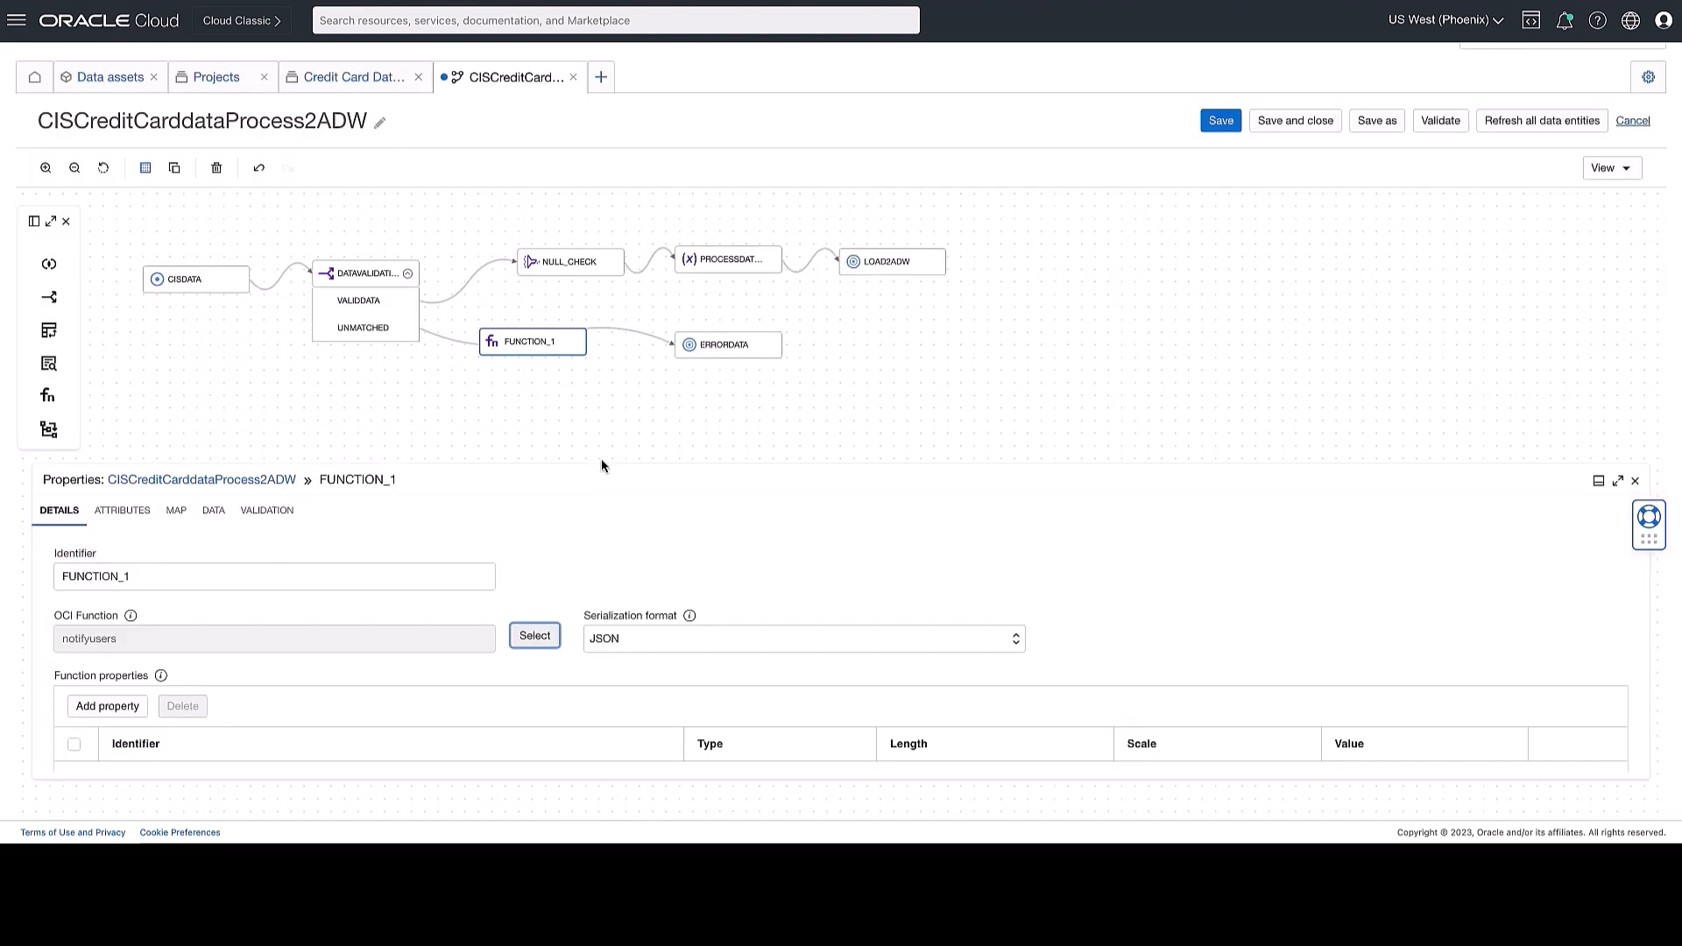
Replace the direct DATAVALIDATION-to-ERRORDATA link with a route through the function operator, and close the data flow, discarding its unsaved changes.
left_click(470, 347)
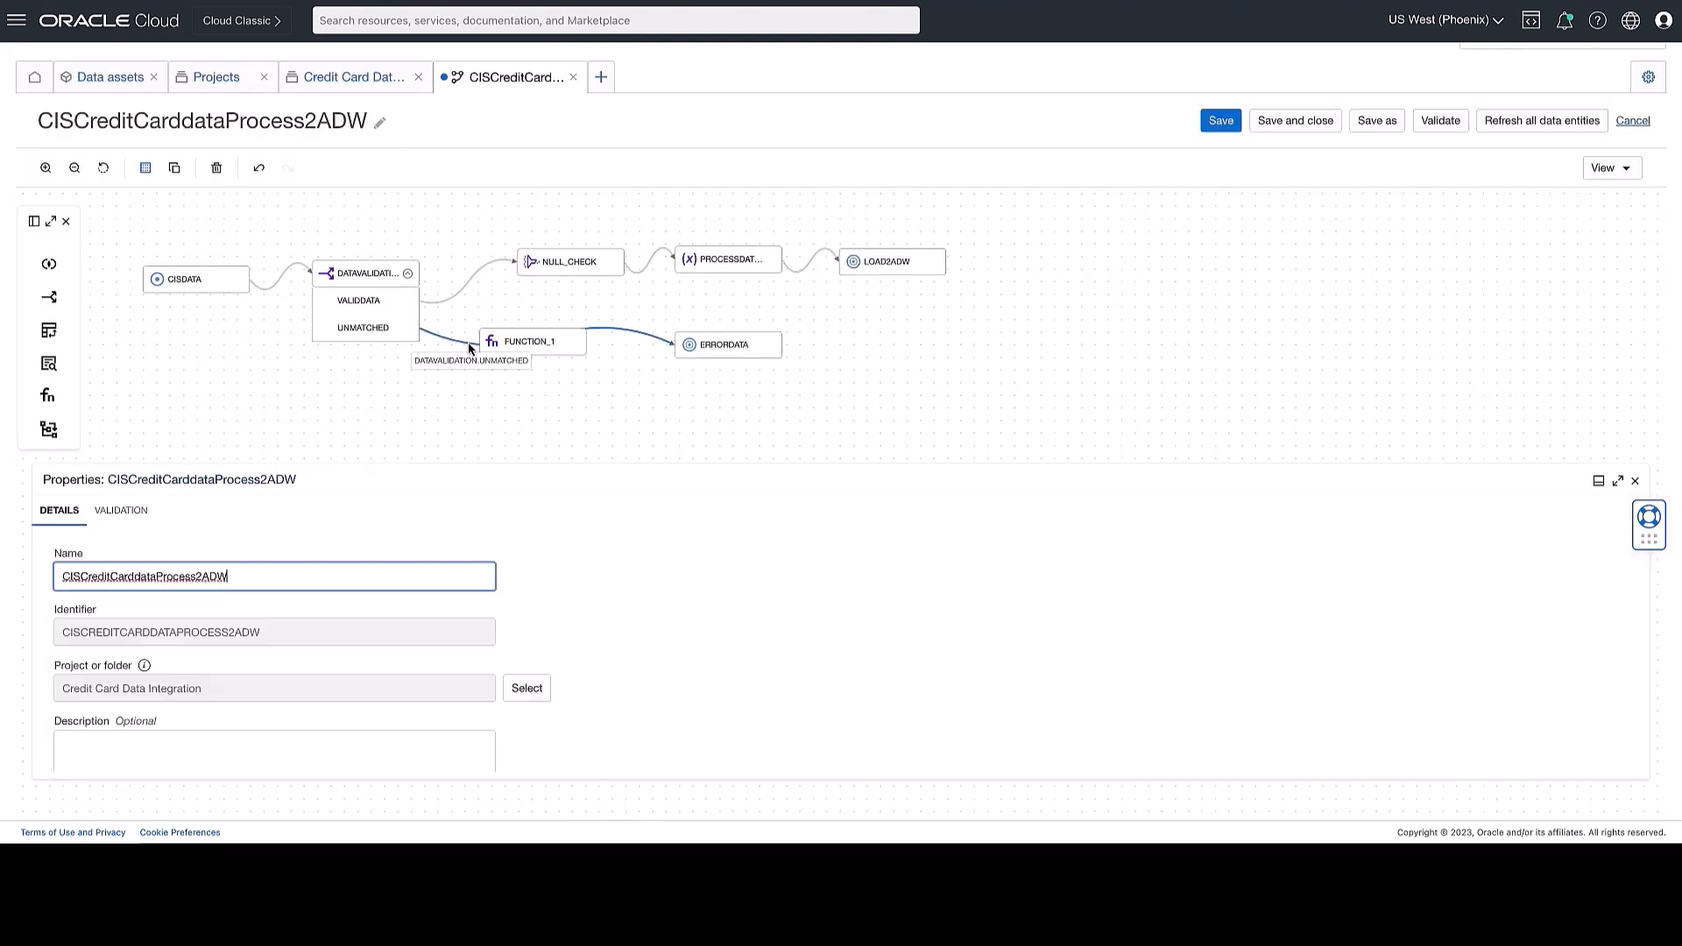
right_click(470, 348)
left_click(515, 350)
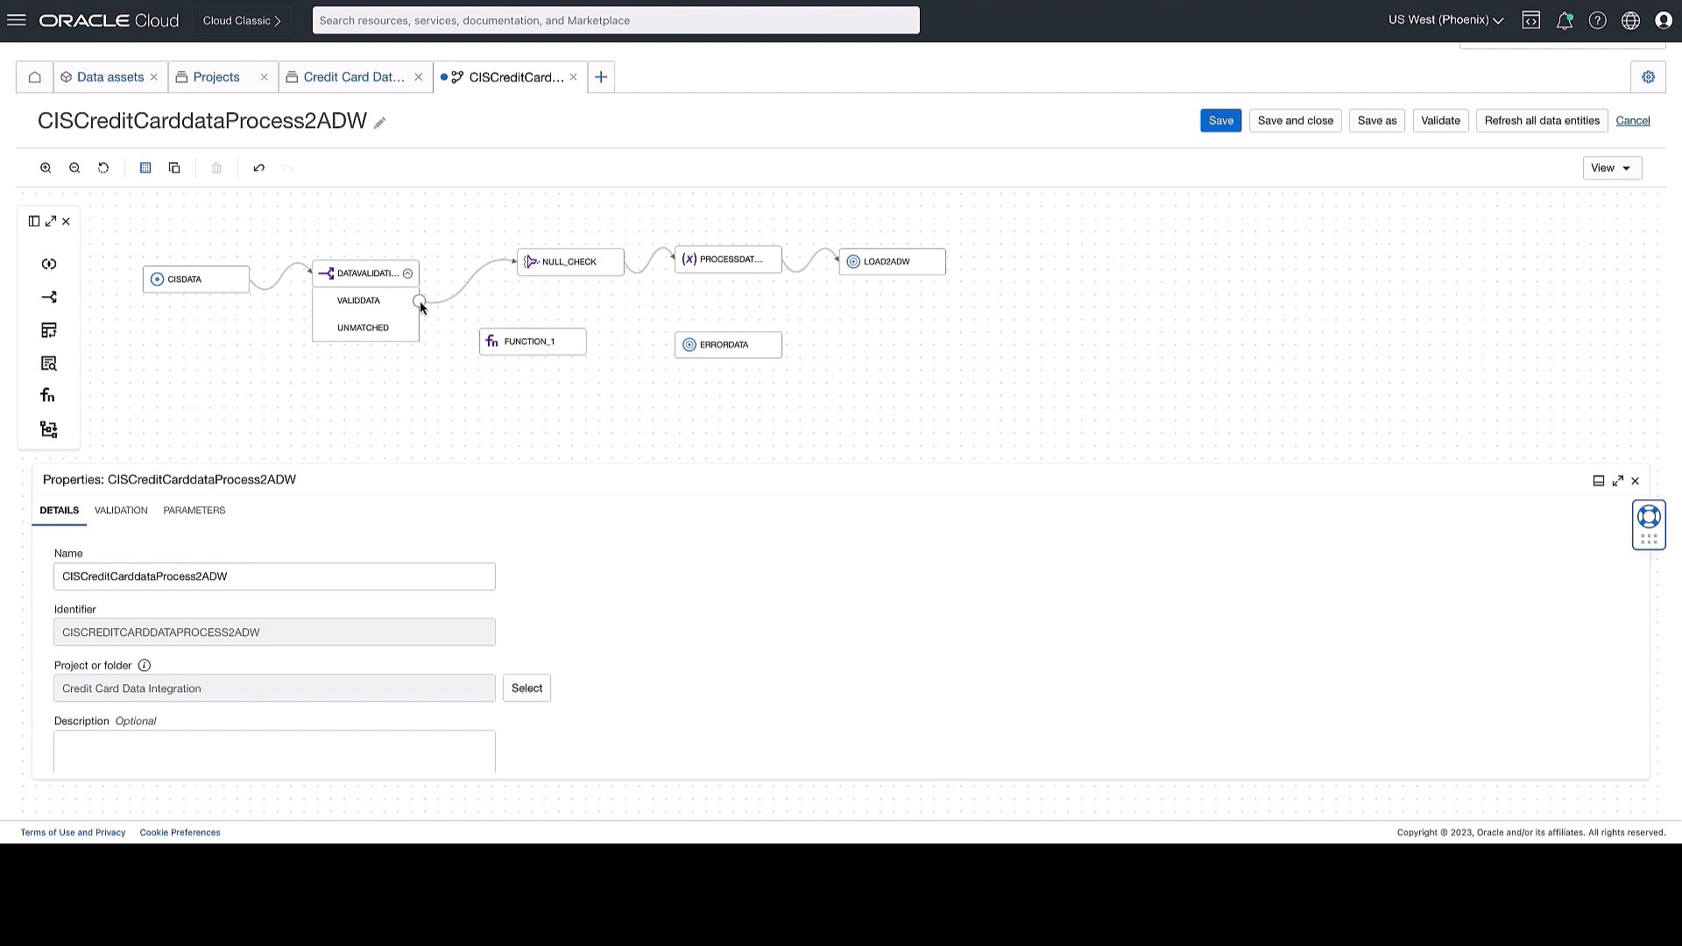
left_click_drag(496, 347, 494, 348)
left_click_drag(658, 355, 685, 345)
left_click(1634, 122)
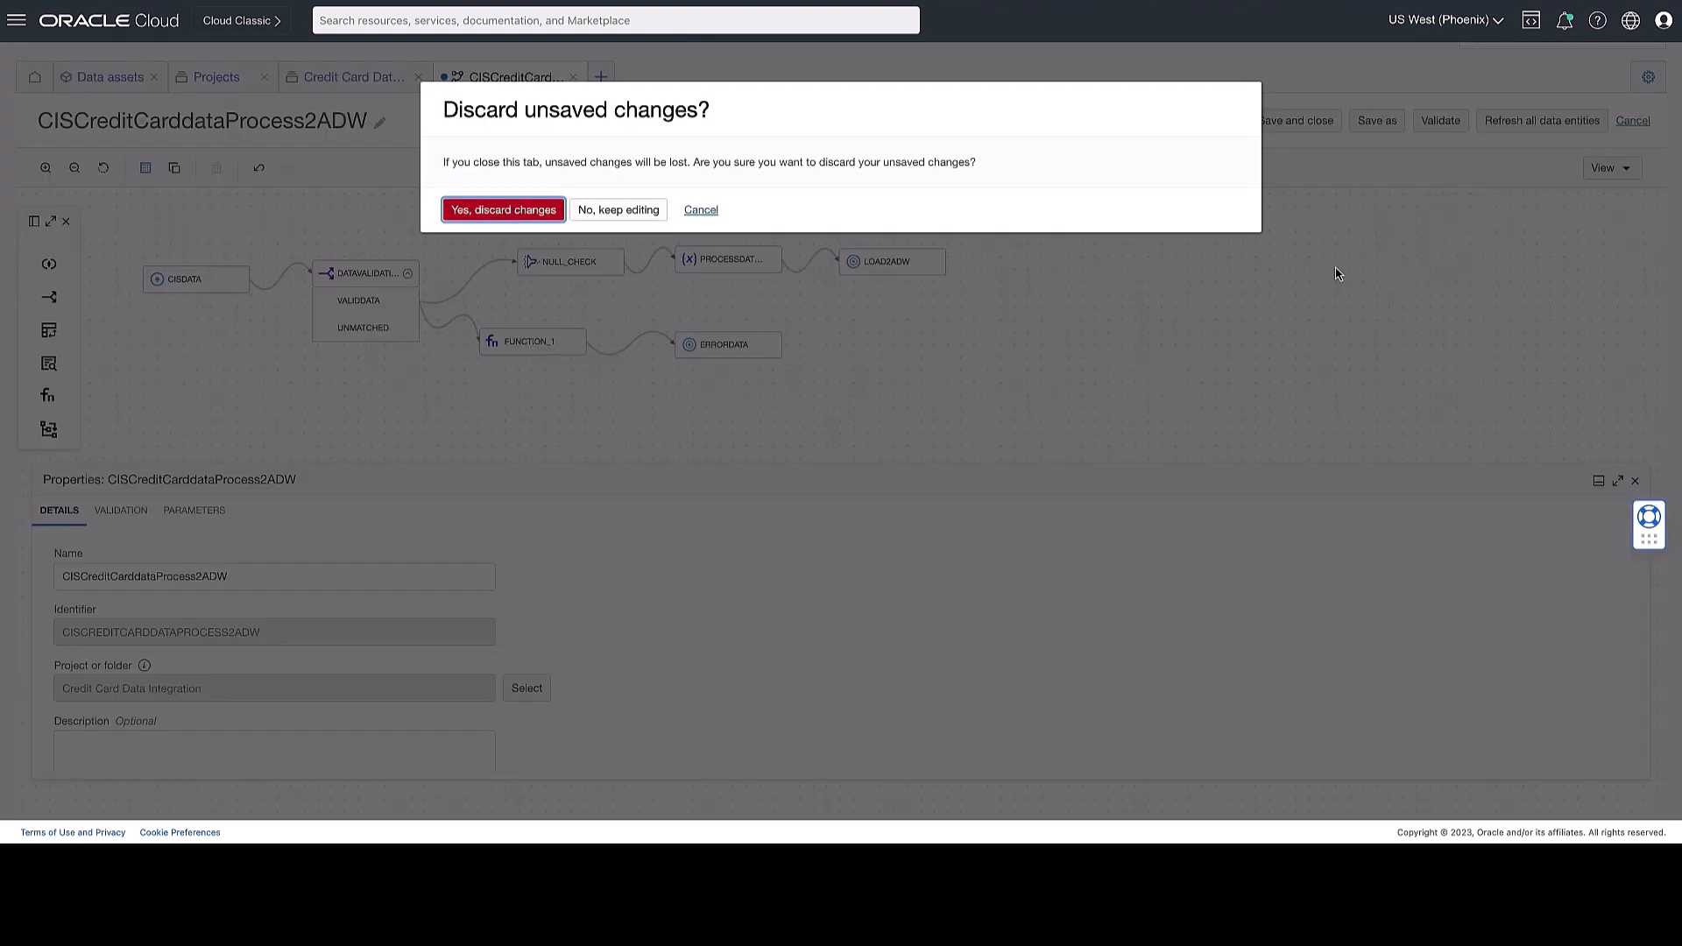
left_click(516, 215)
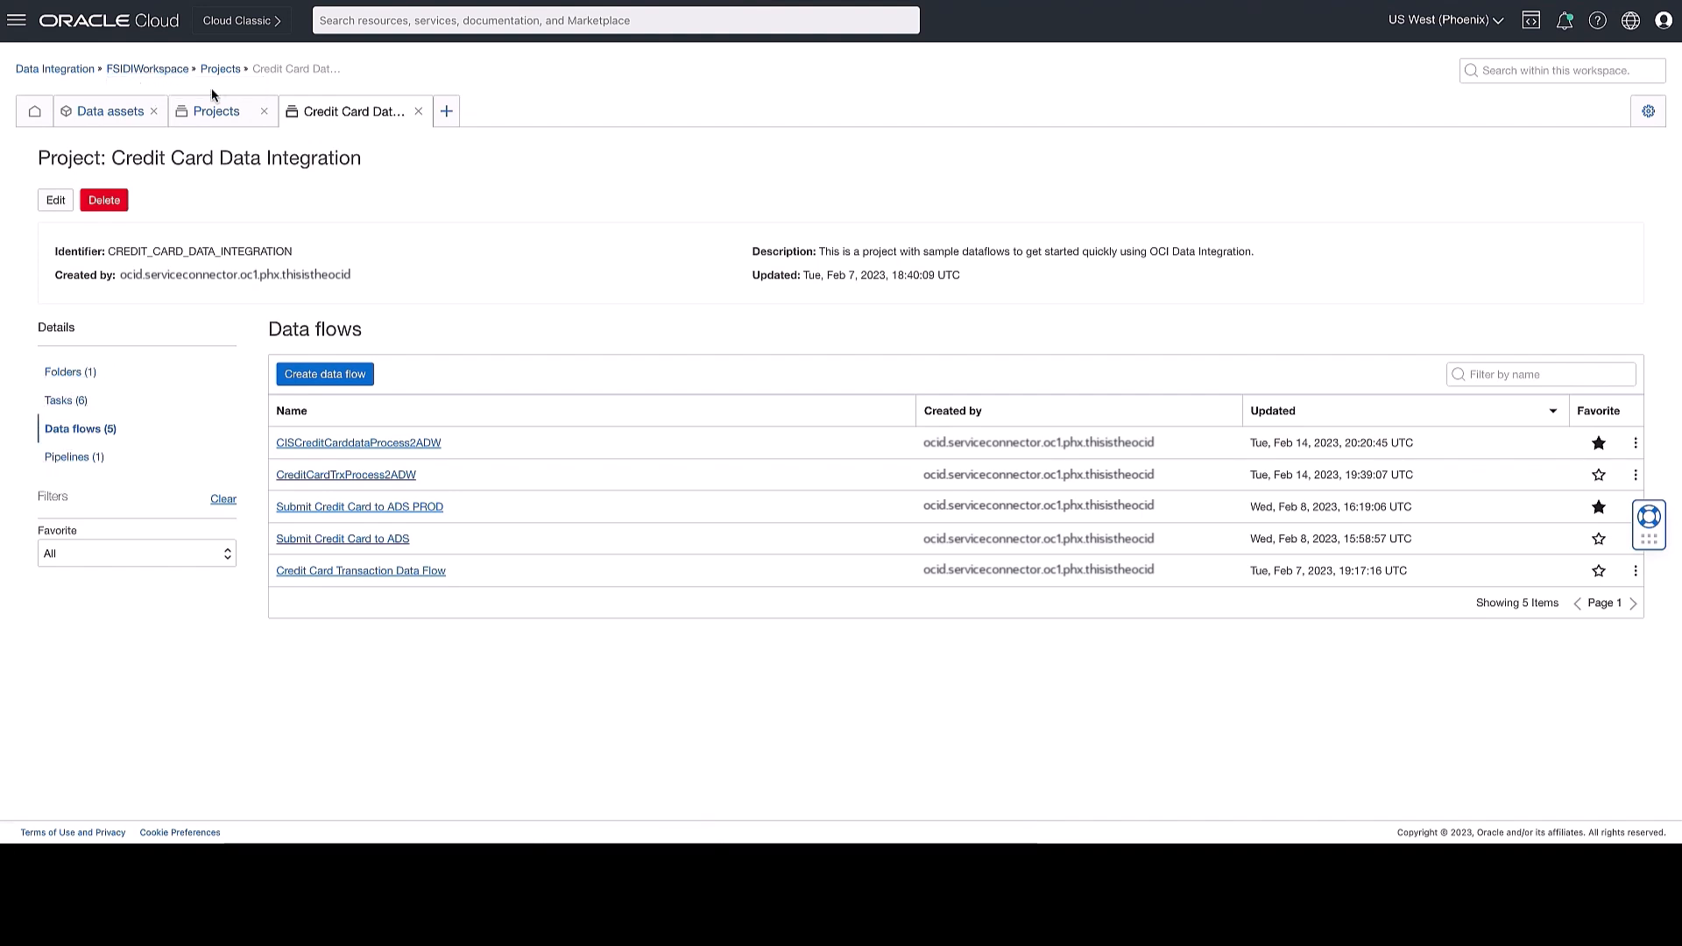
Open the CreditCard_Dataprocess application from FSIDIWorkspace and run its CISCreditCarddataProcess2ADW_IntegrationTsk task.
left_click(151, 70)
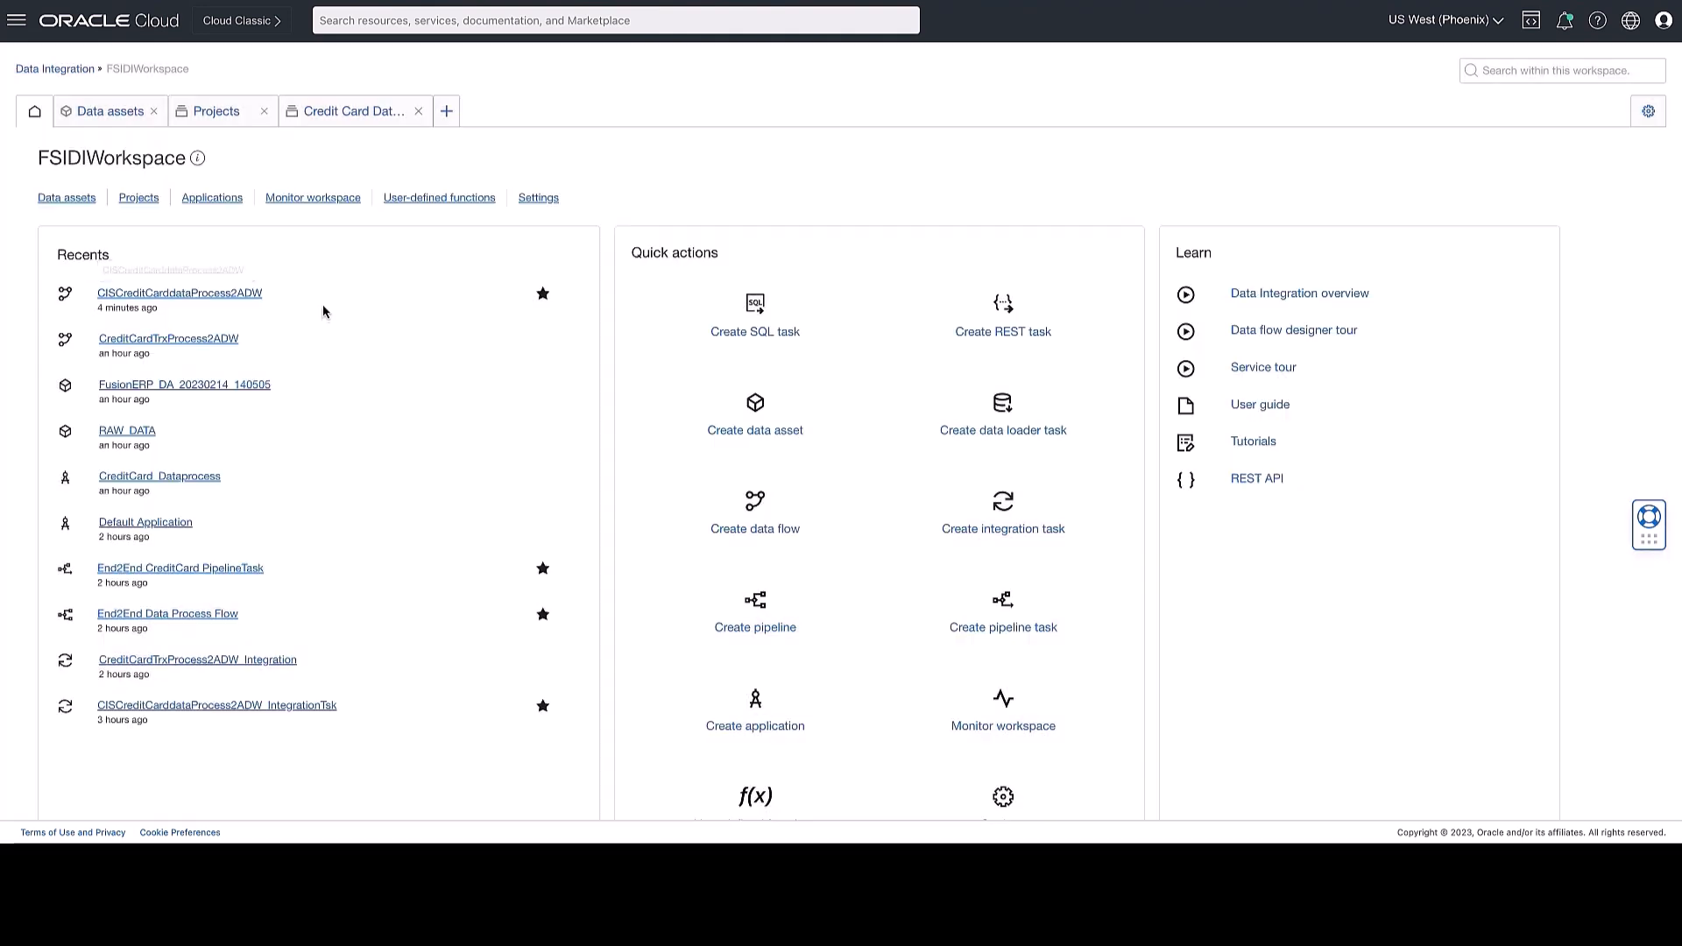
left_click(215, 198)
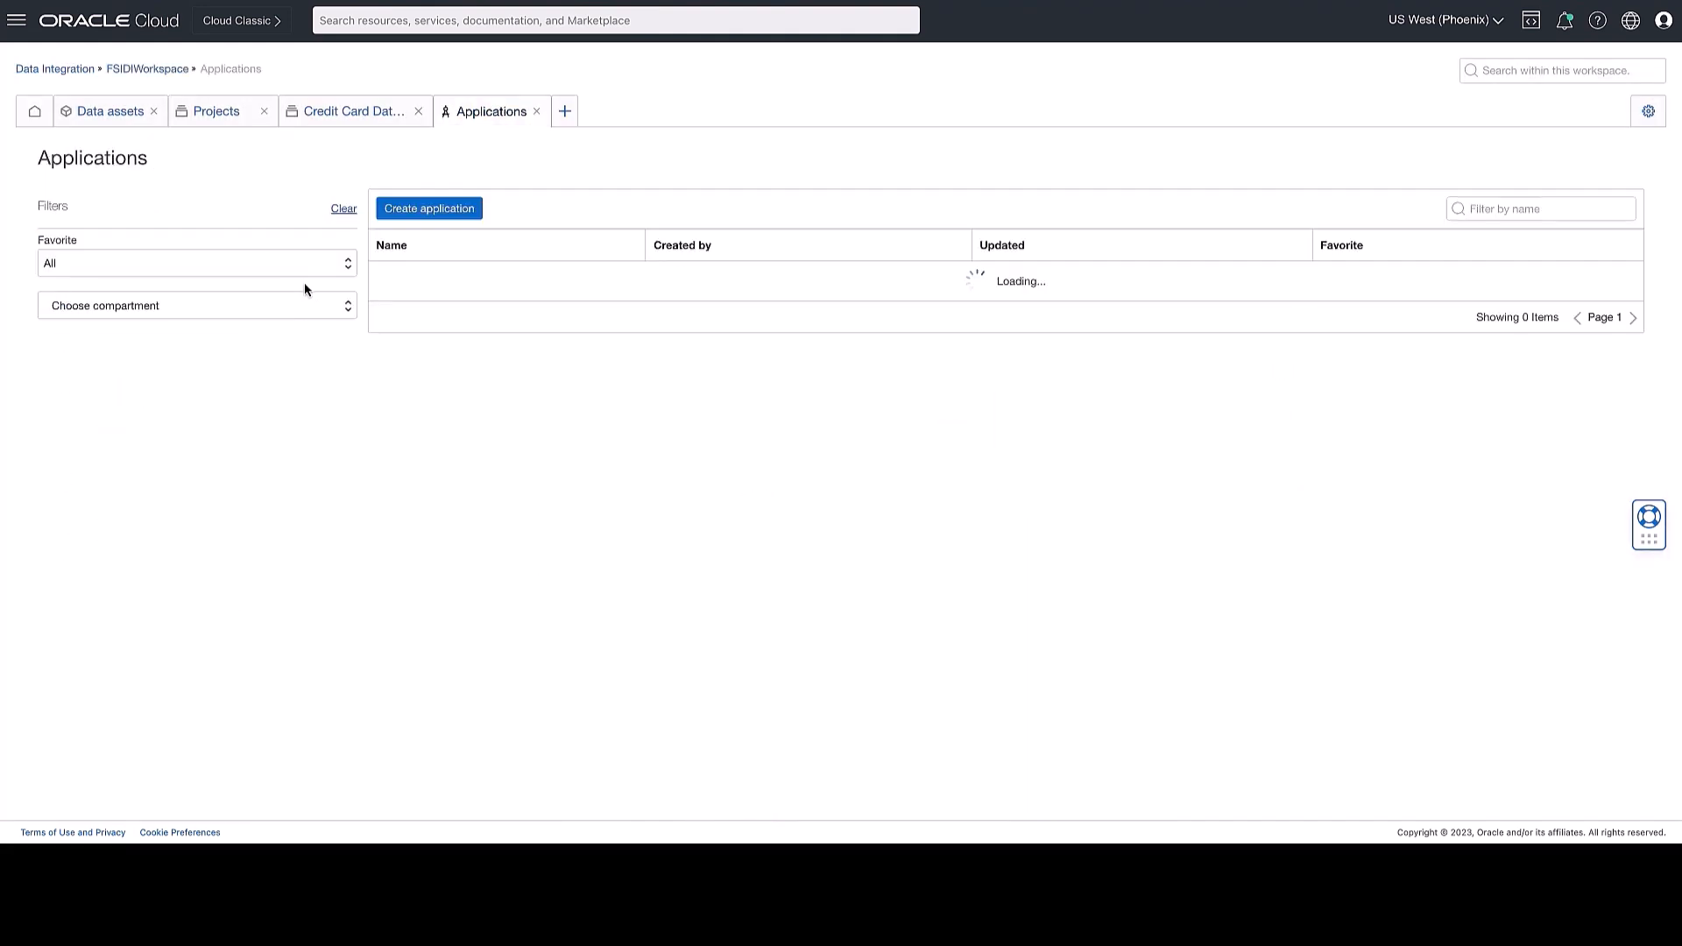
left_click(412, 279)
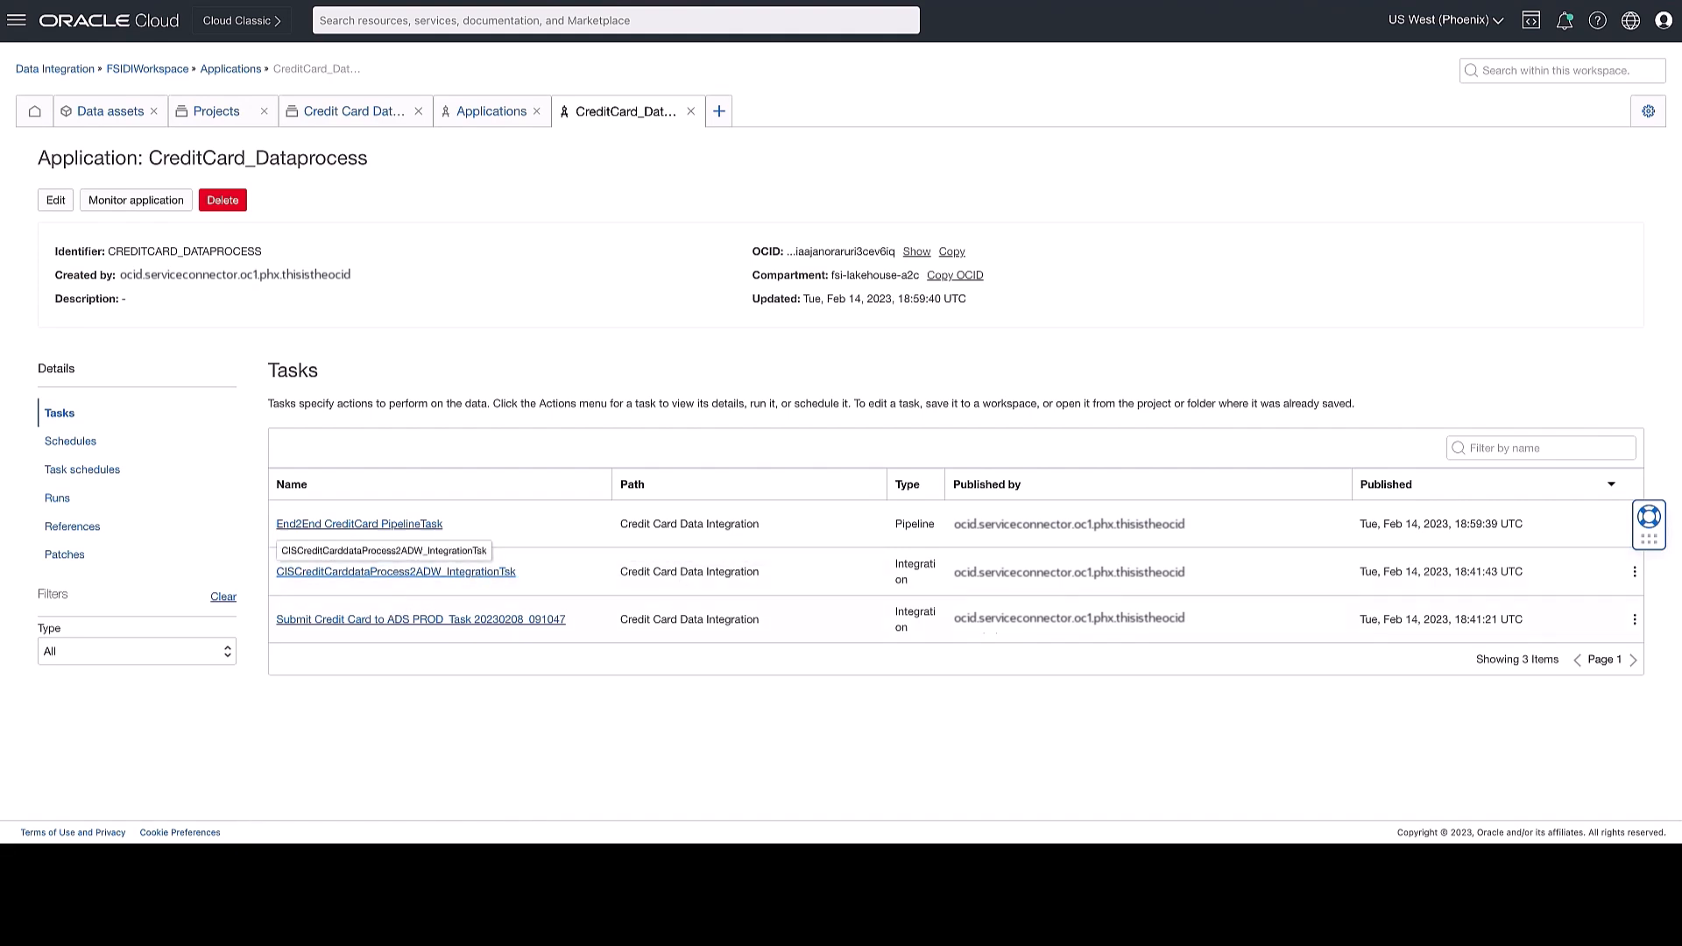
left_click(1635, 572)
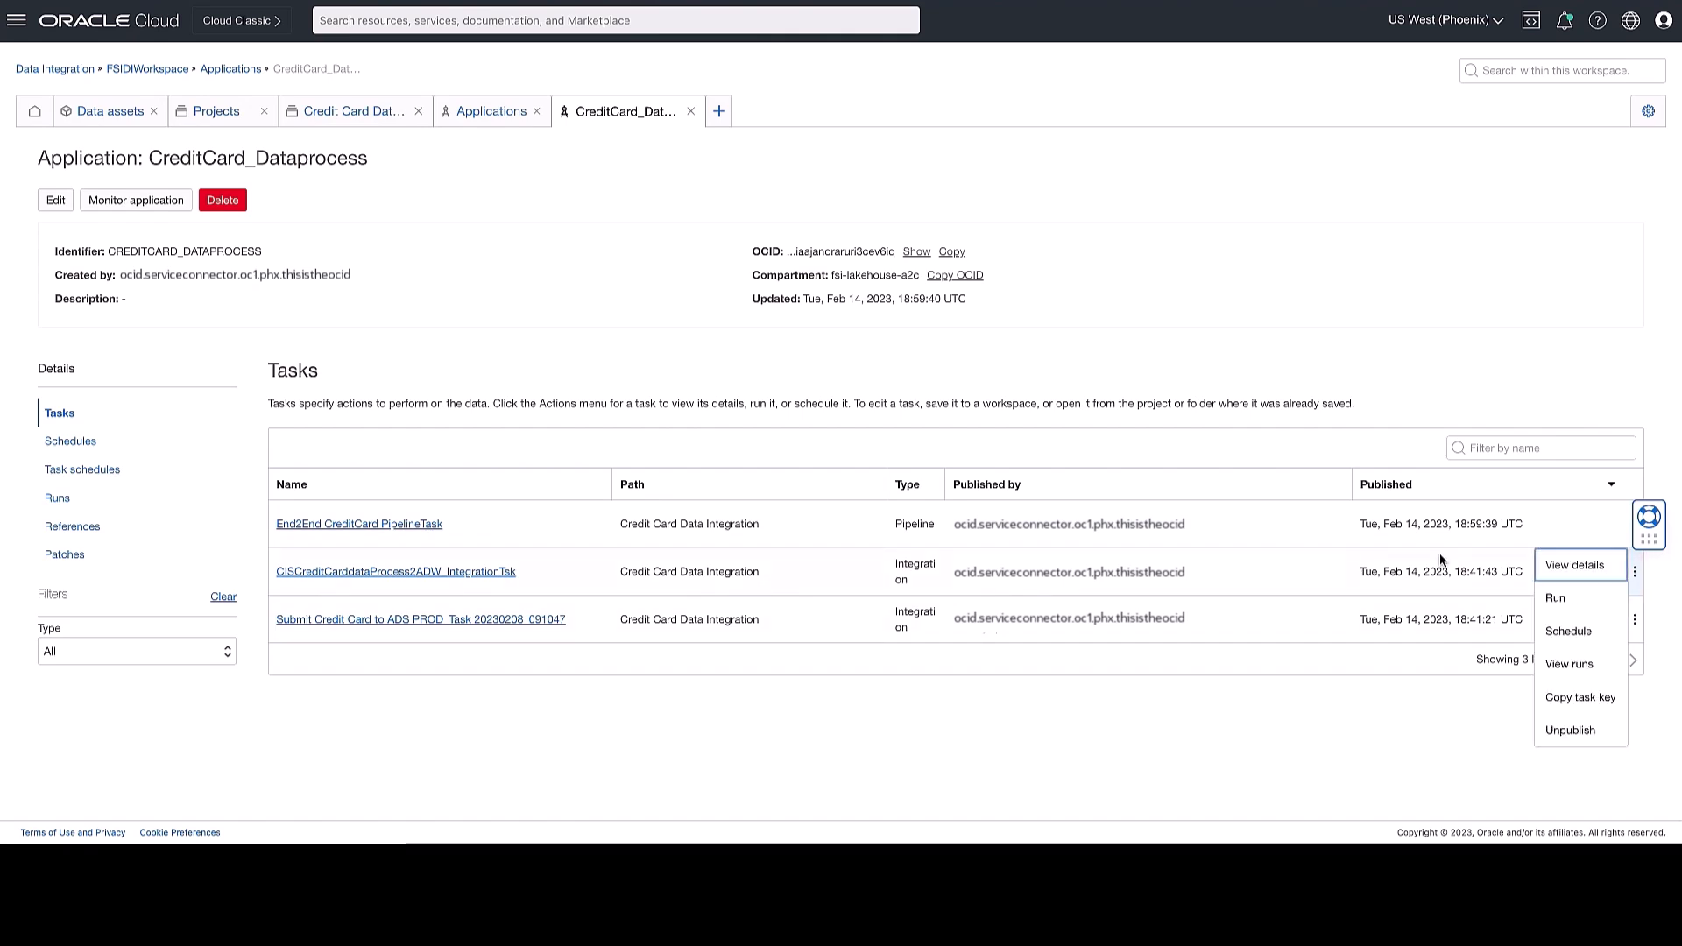
left_click(1558, 593)
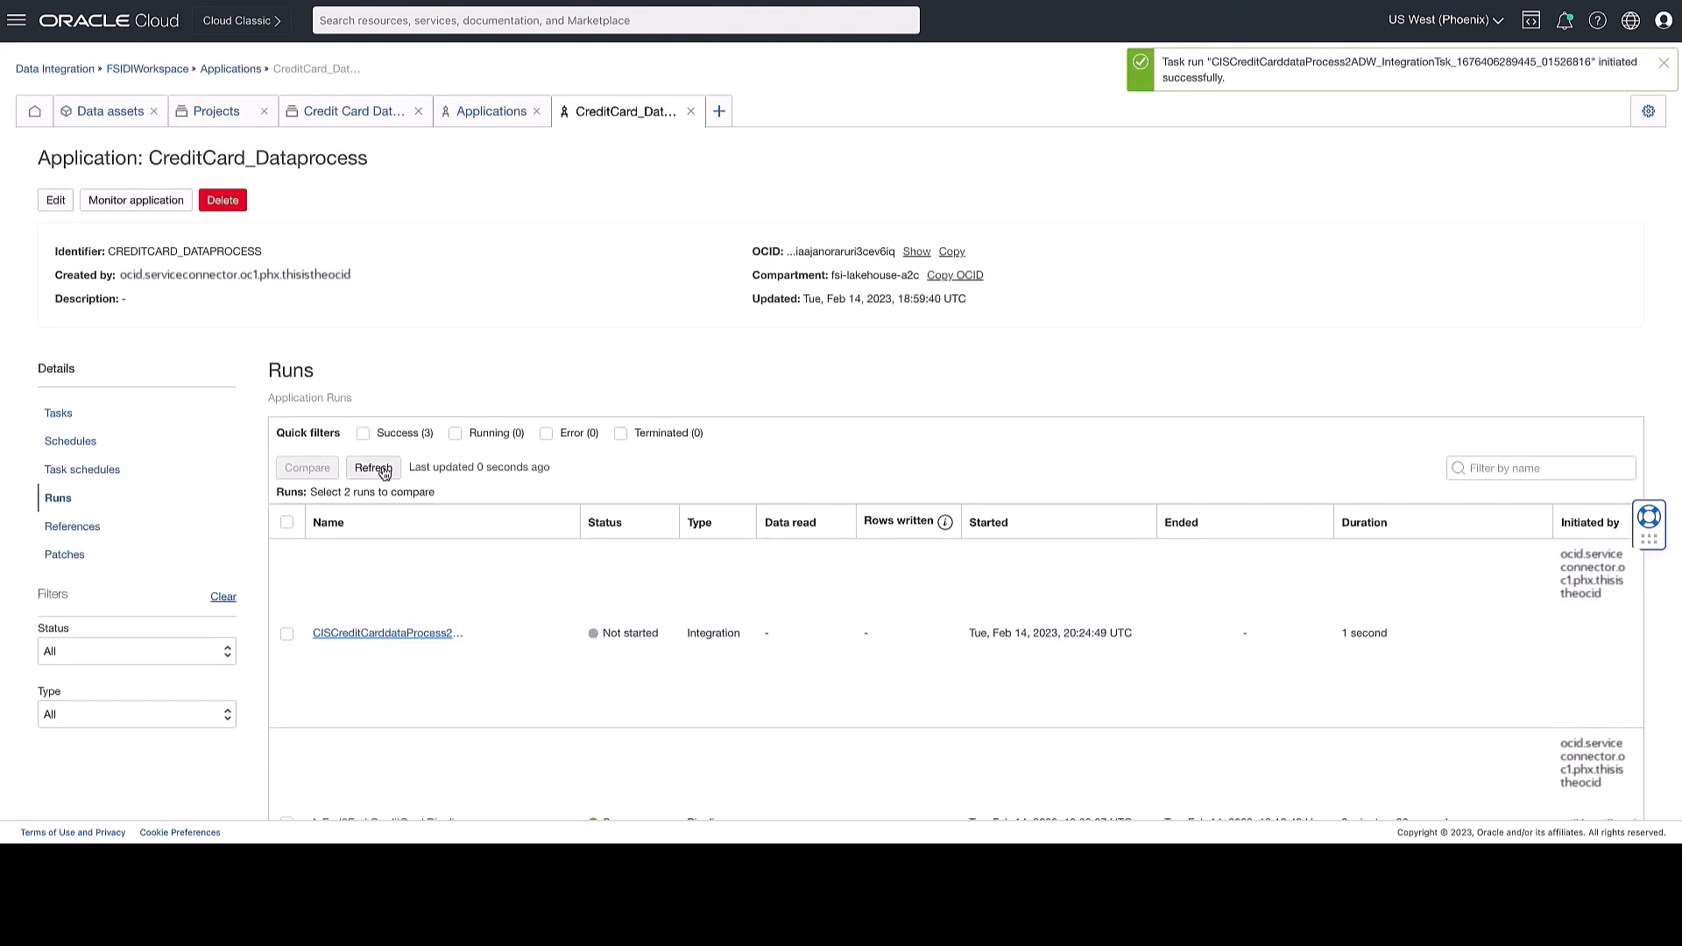
Refresh the application's runs, open the new CISCreditCarddataProcess2ADW integration run, and review its overview and parameters.
left_click(374, 469)
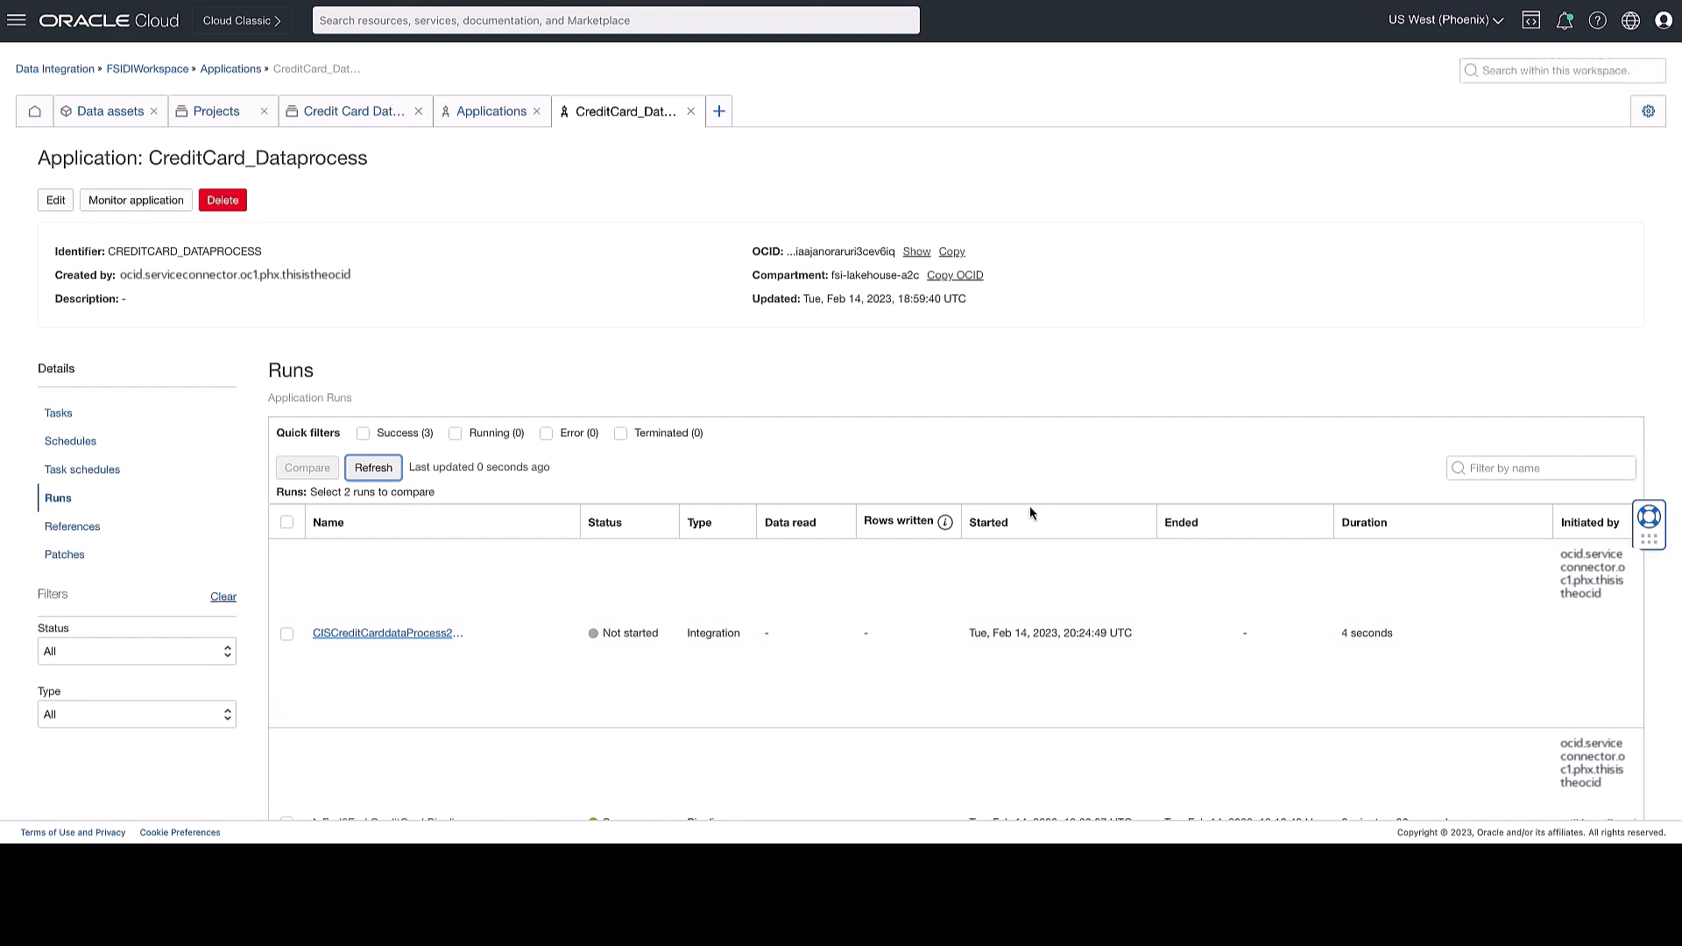
left_click(376, 471)
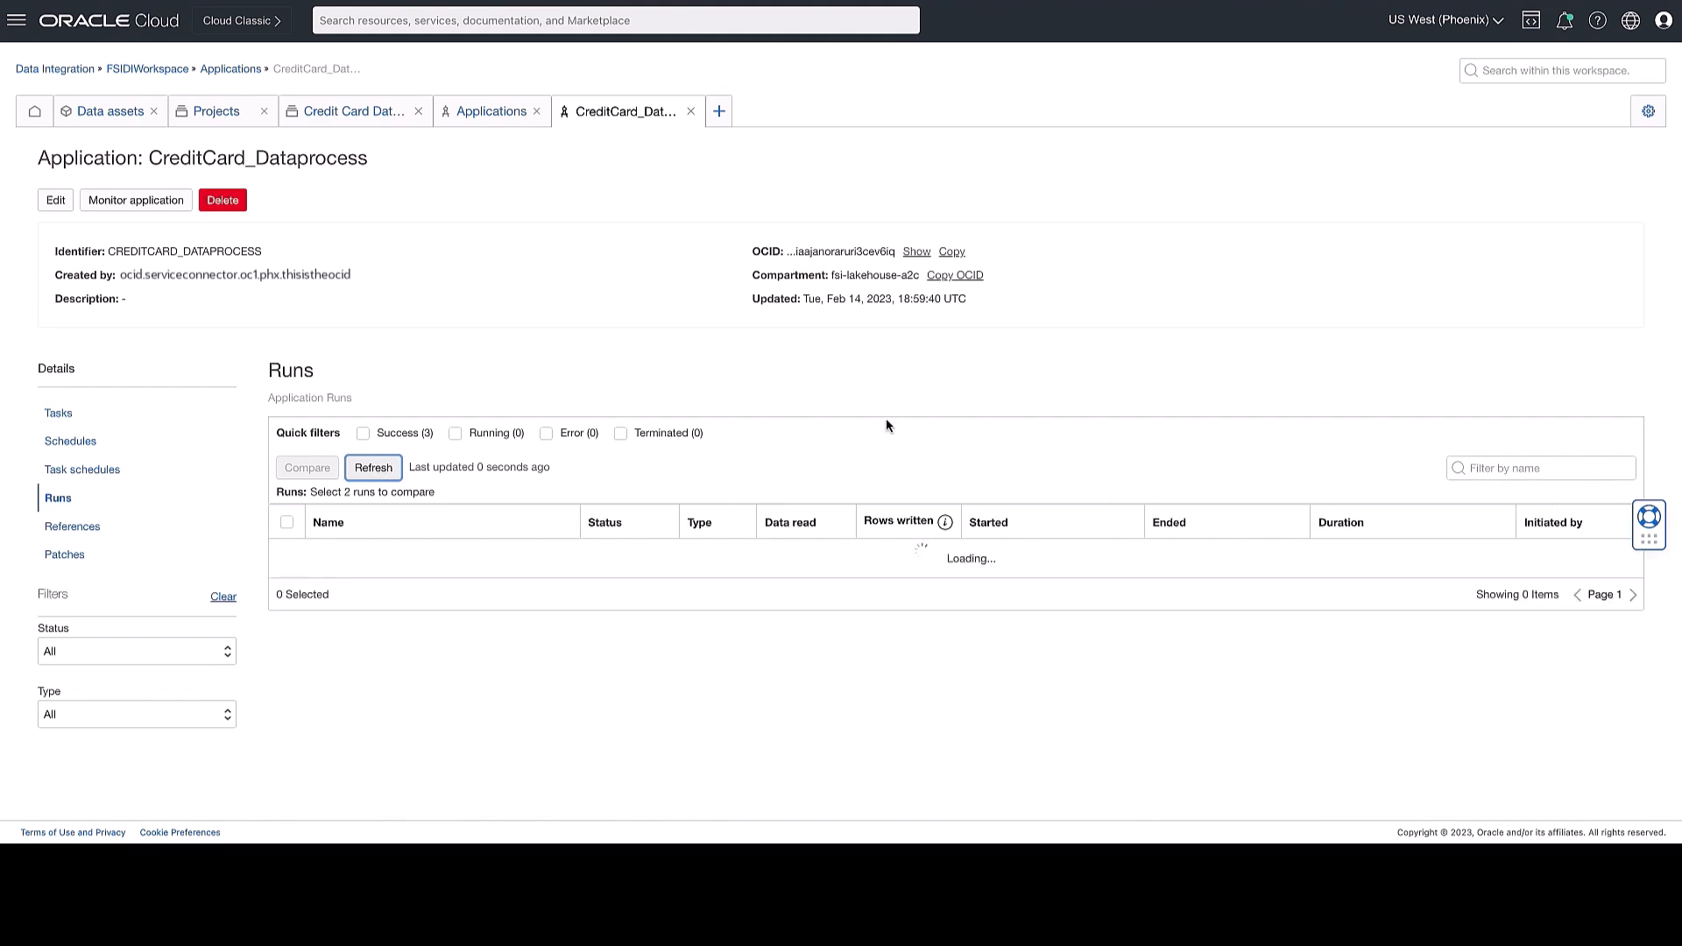
left_click(386, 634)
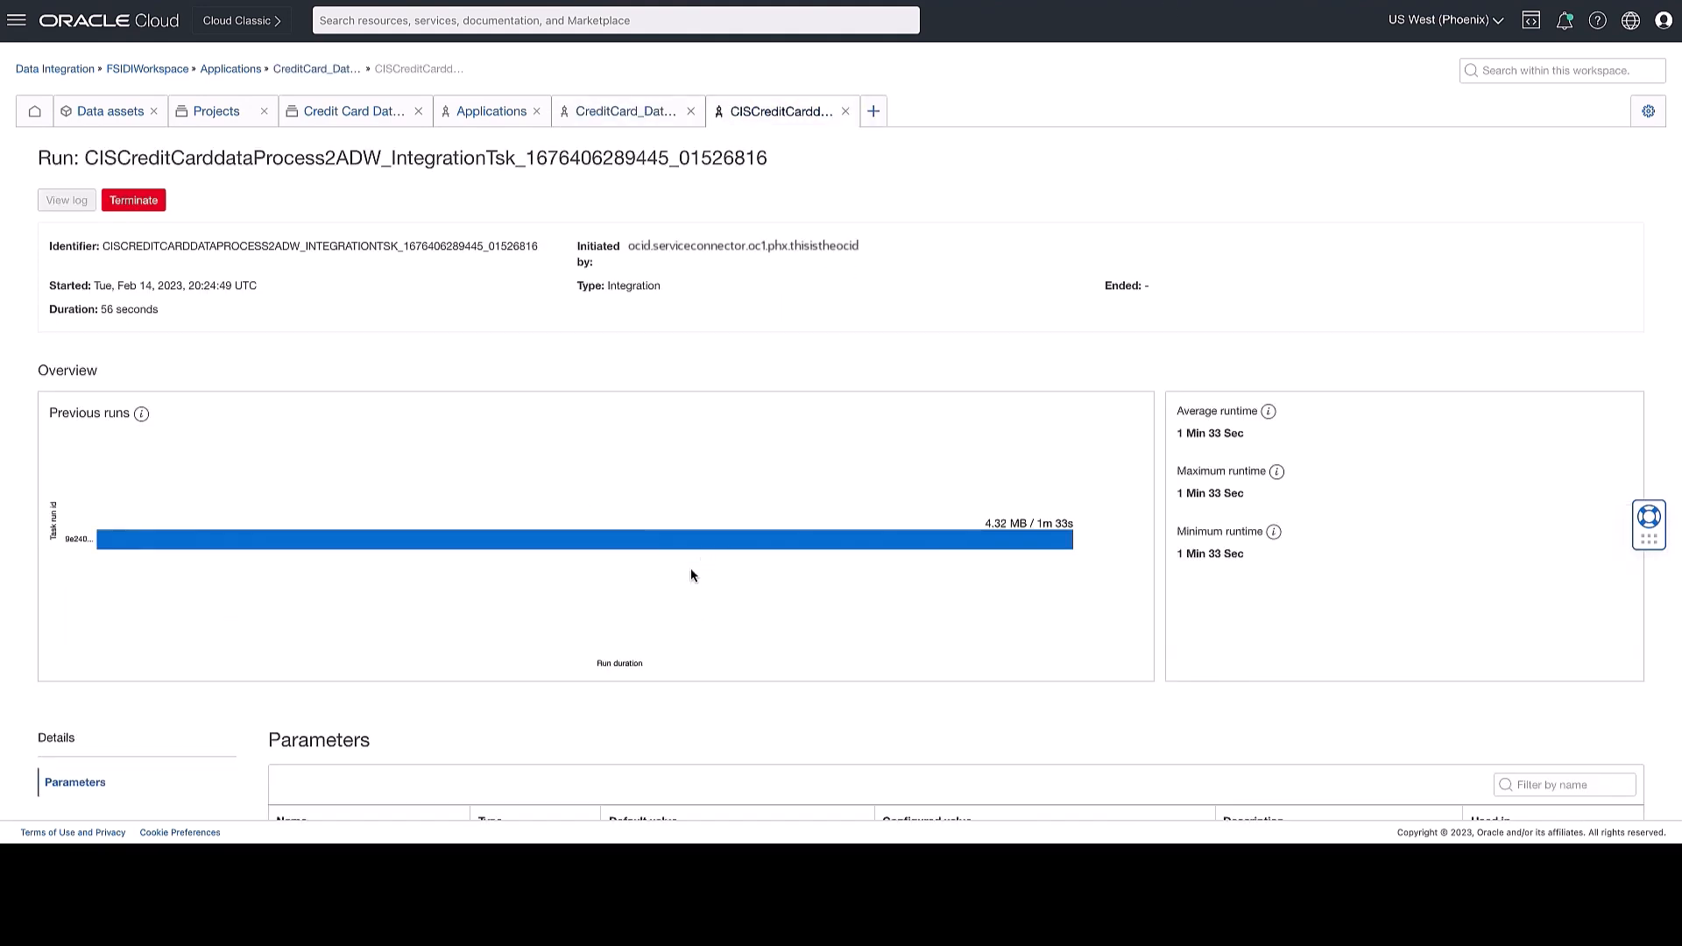
scroll(964, 542, "down", 1)
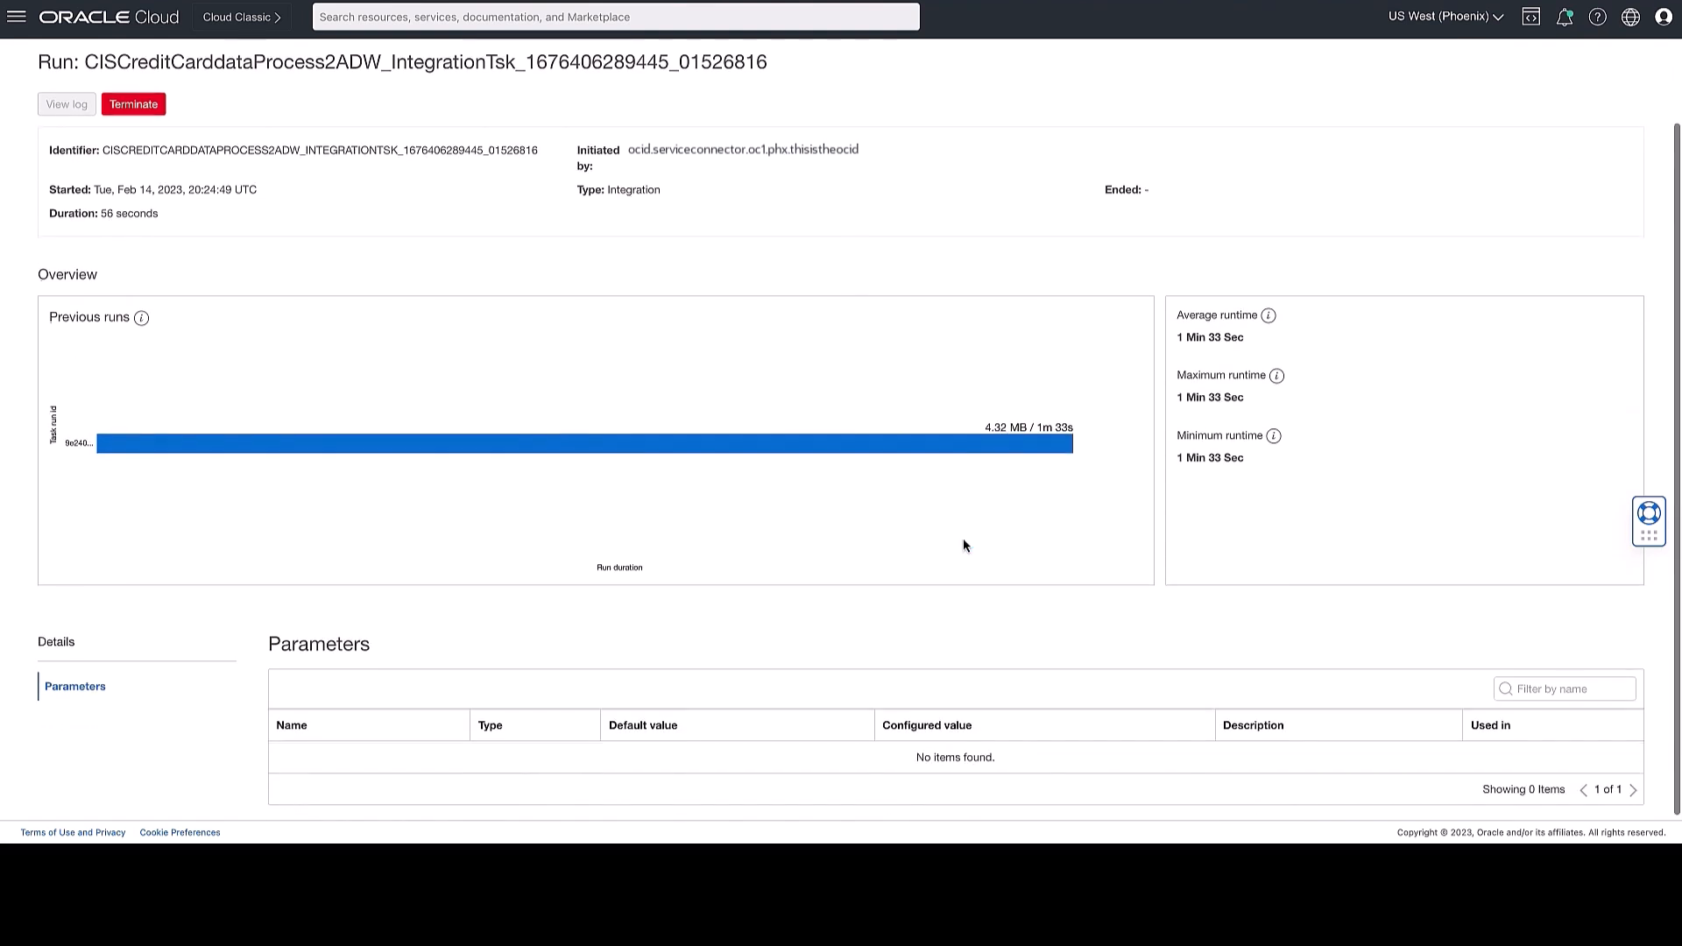
scroll(963, 545, "up", 1)
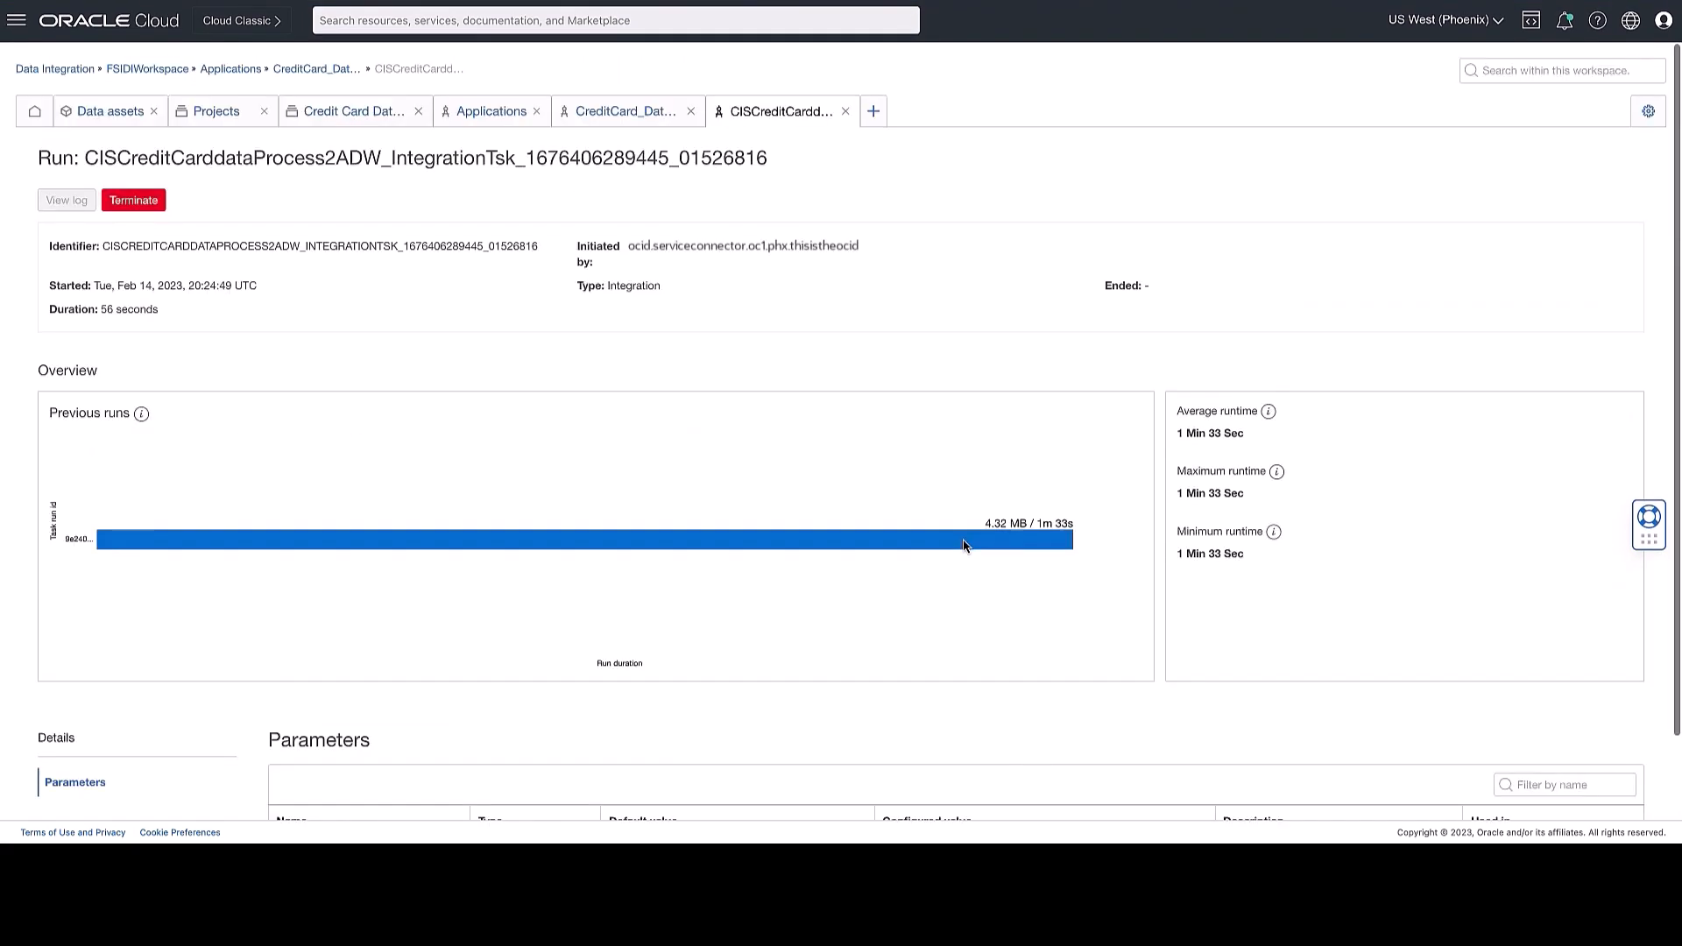
Return to the CreditCard_Dataprocess application and run the Submit Credit Card to ADS PROD_Task 20230208_091047 task with its default parameter value.
left_click(233, 69)
left_click(428, 278)
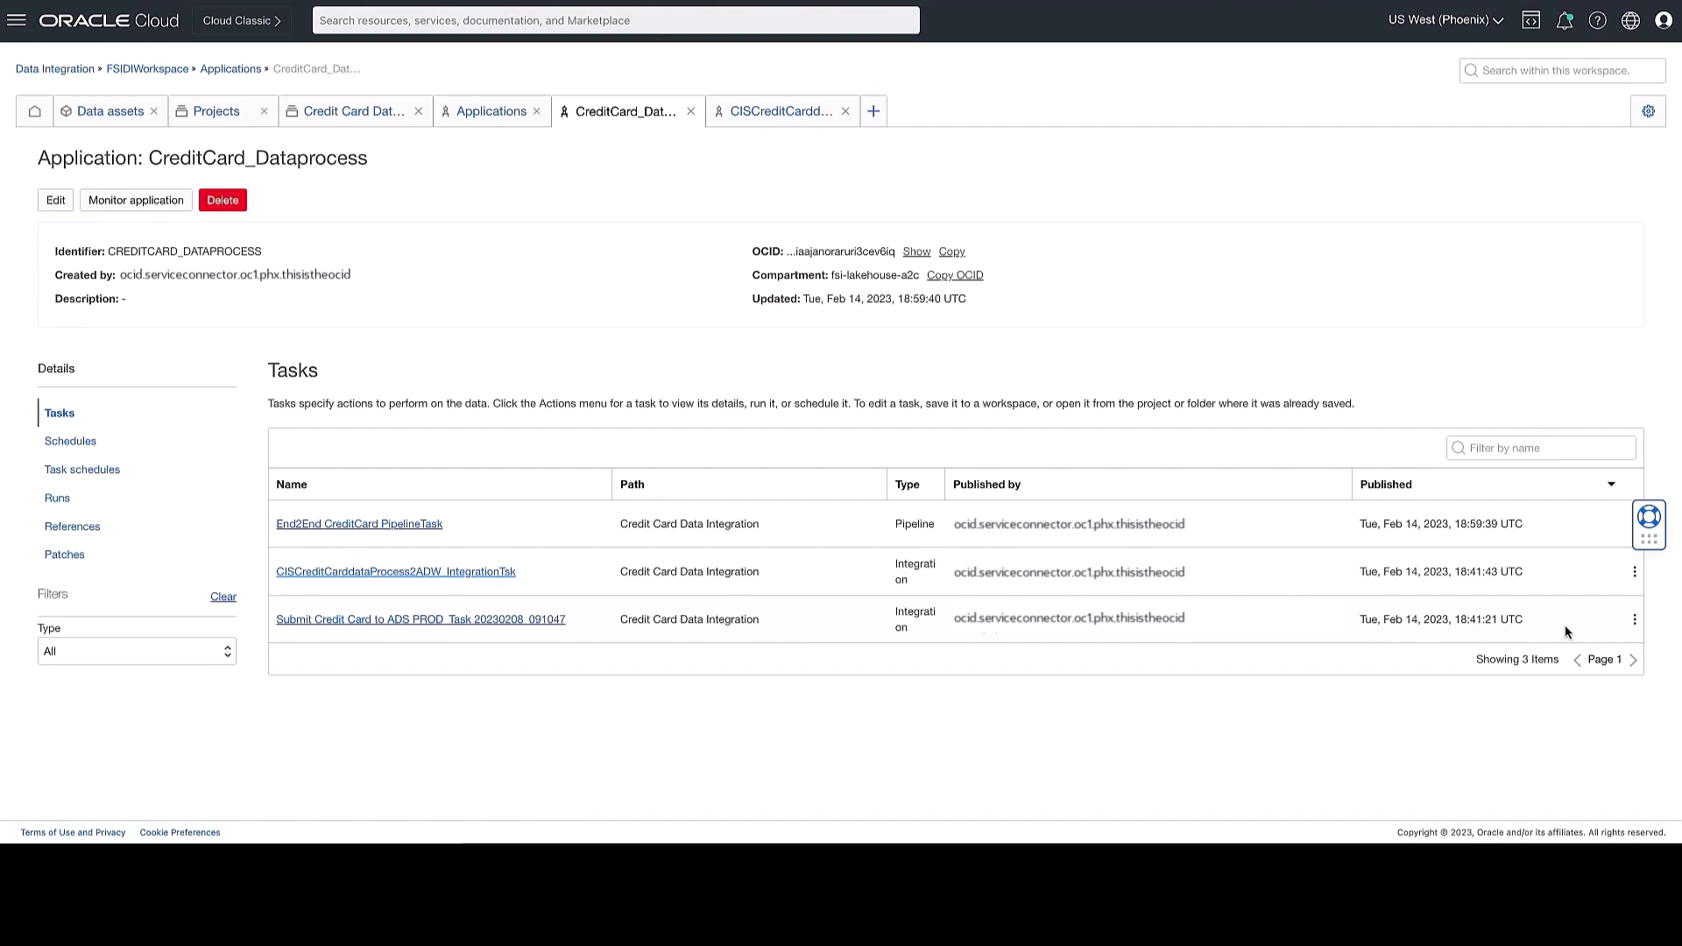
left_click(1635, 620)
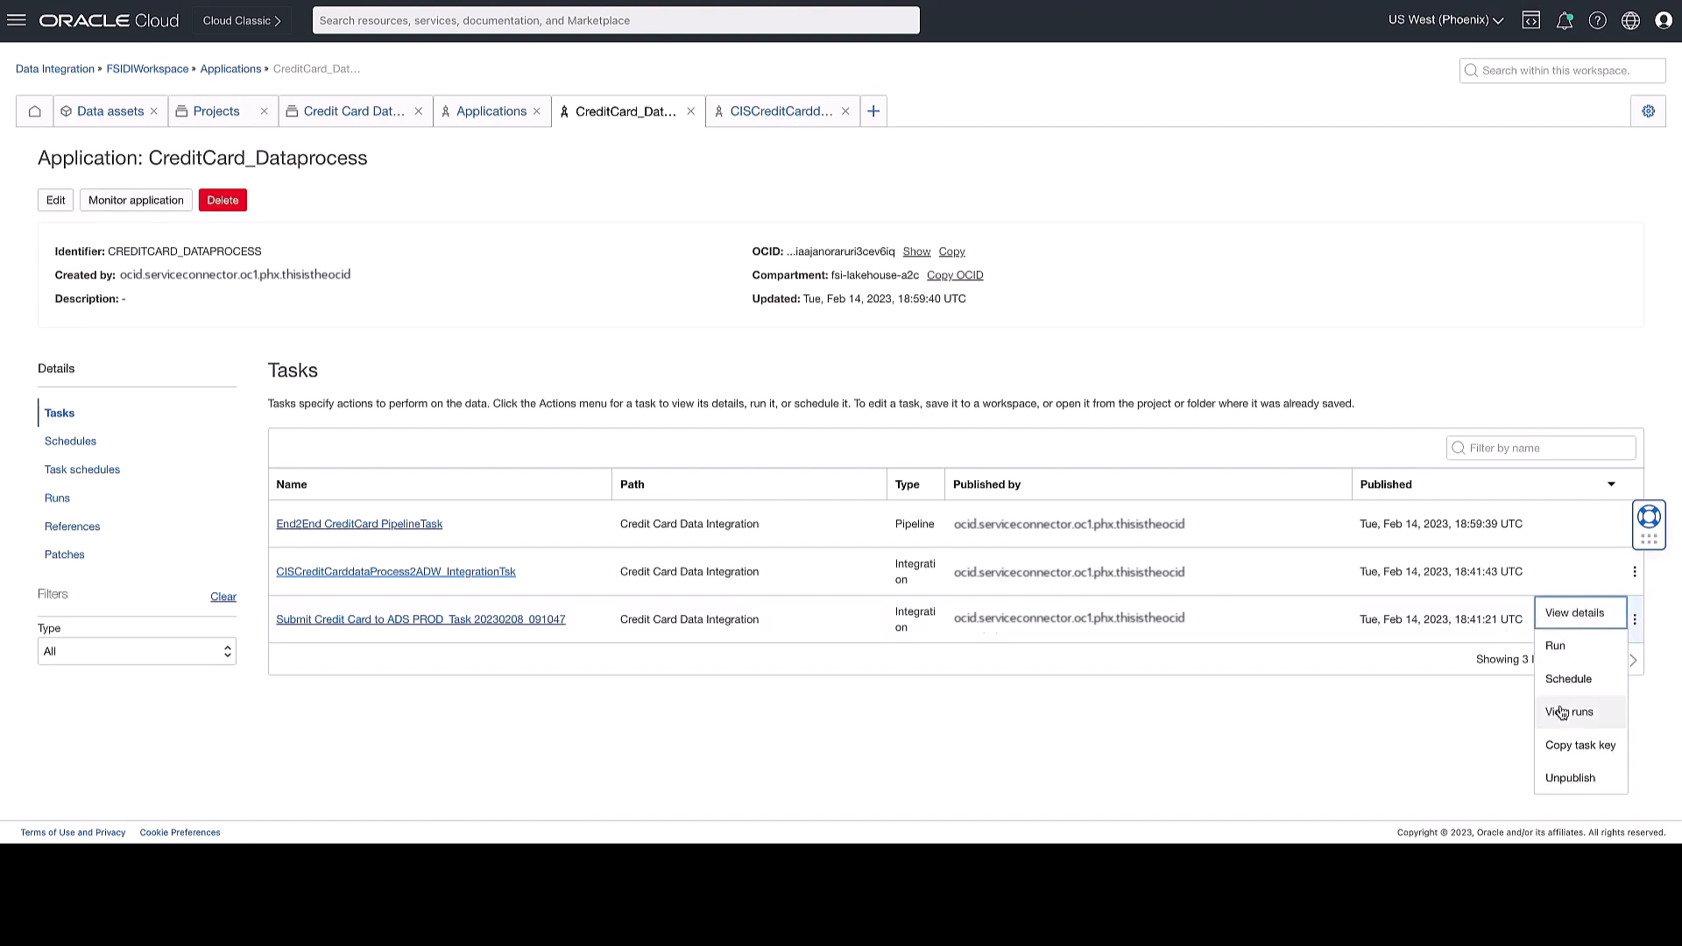
left_click(1555, 645)
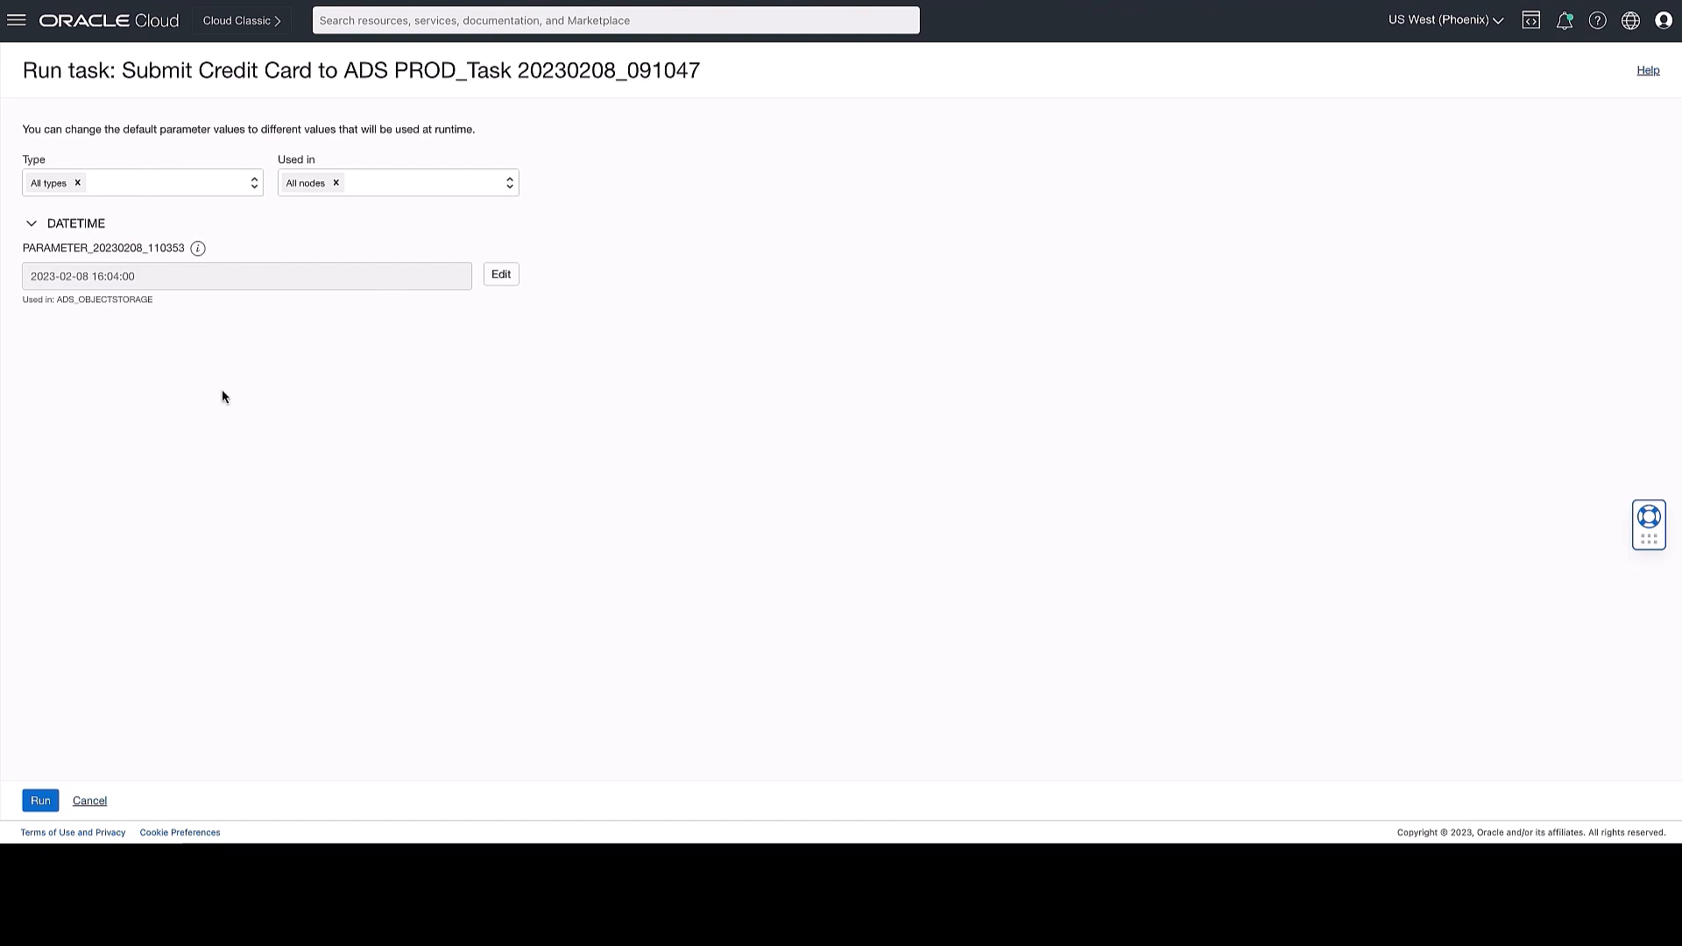
left_click(40, 800)
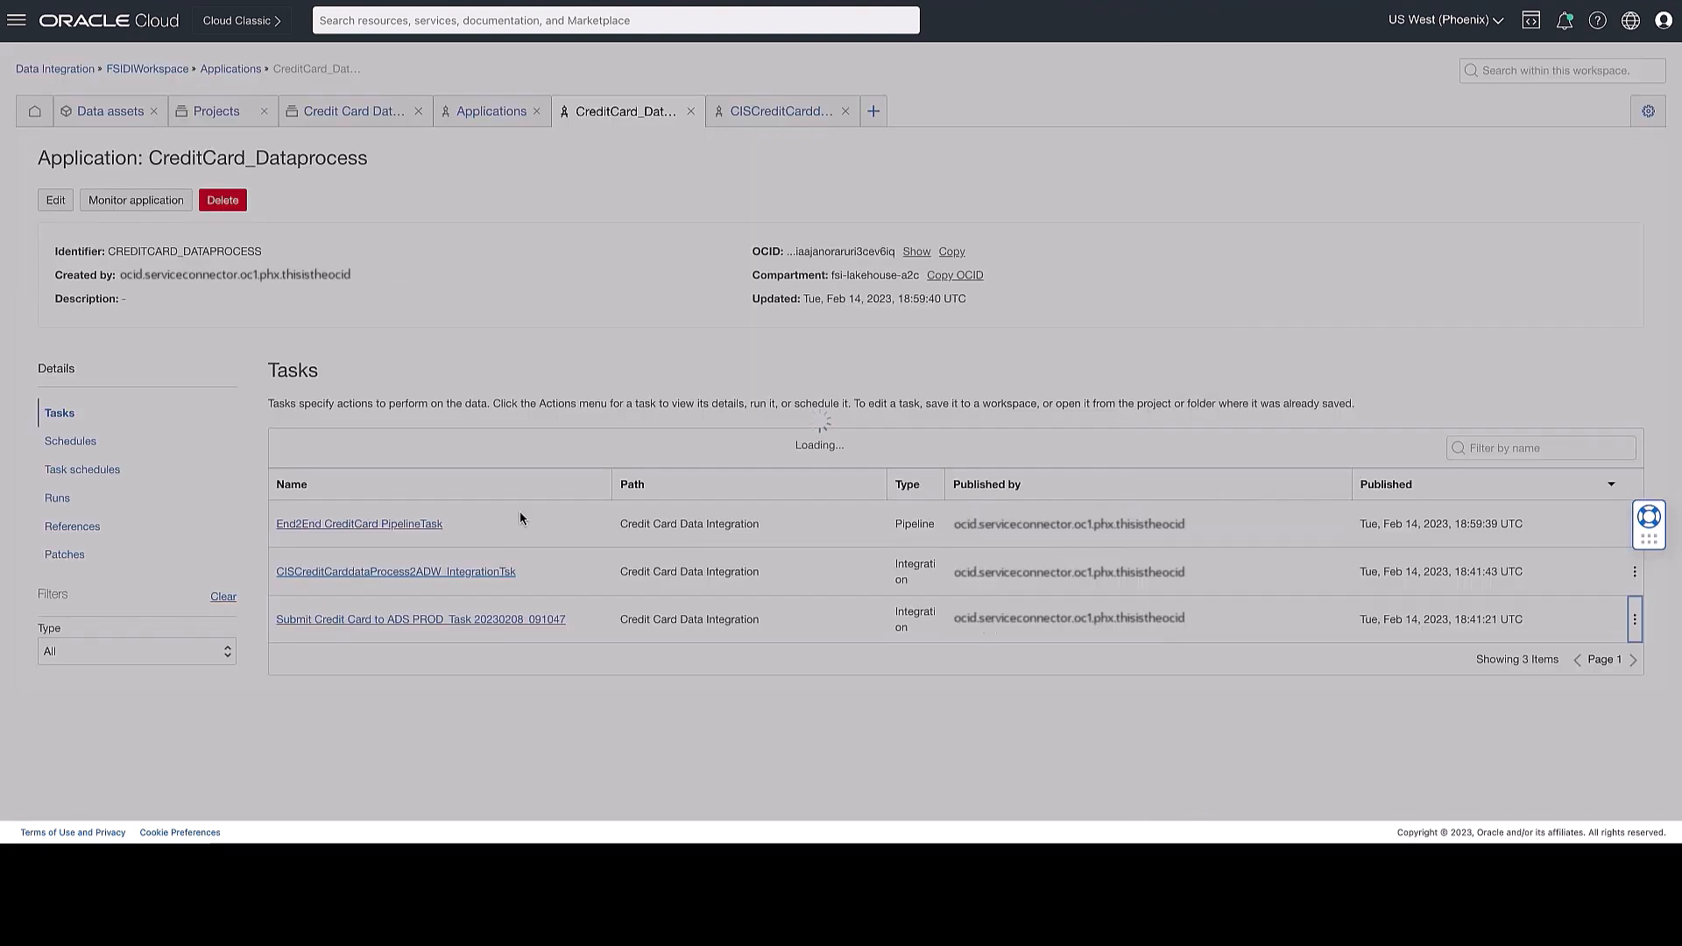